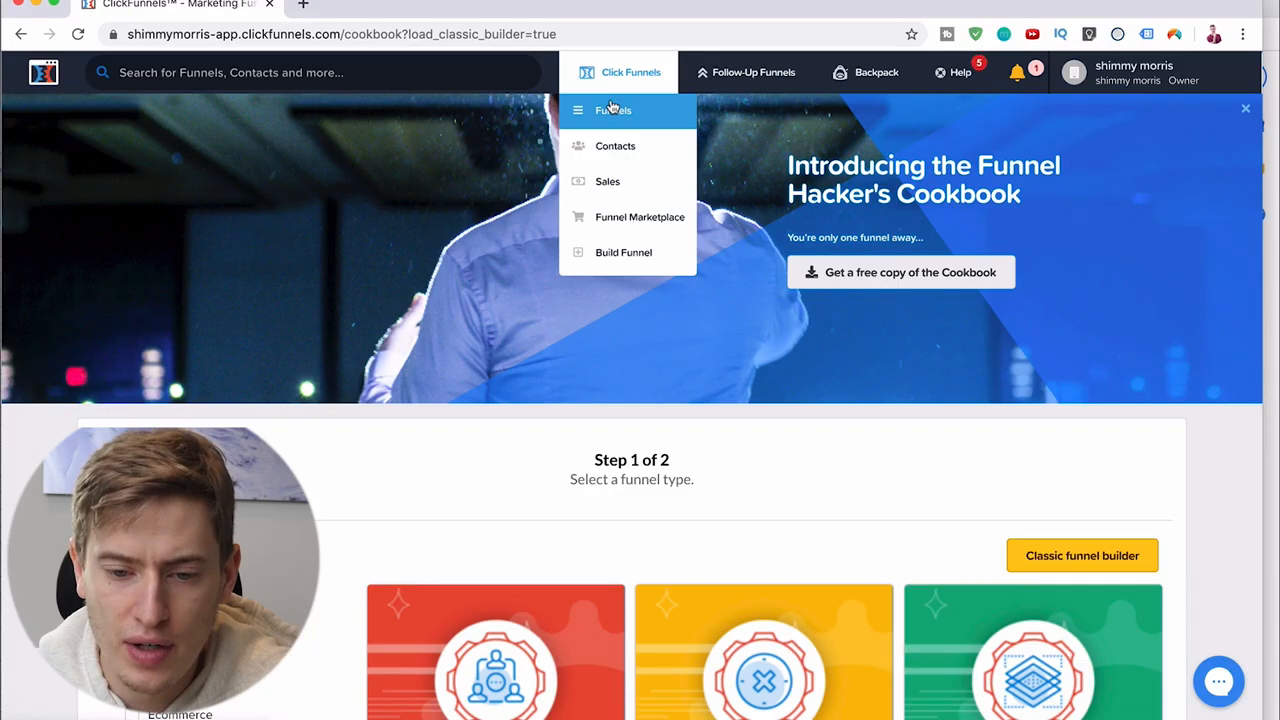
# Create a Collect Emails funnel named "youtube test" with the classic funnel builder
pyautogui.click(612, 108)
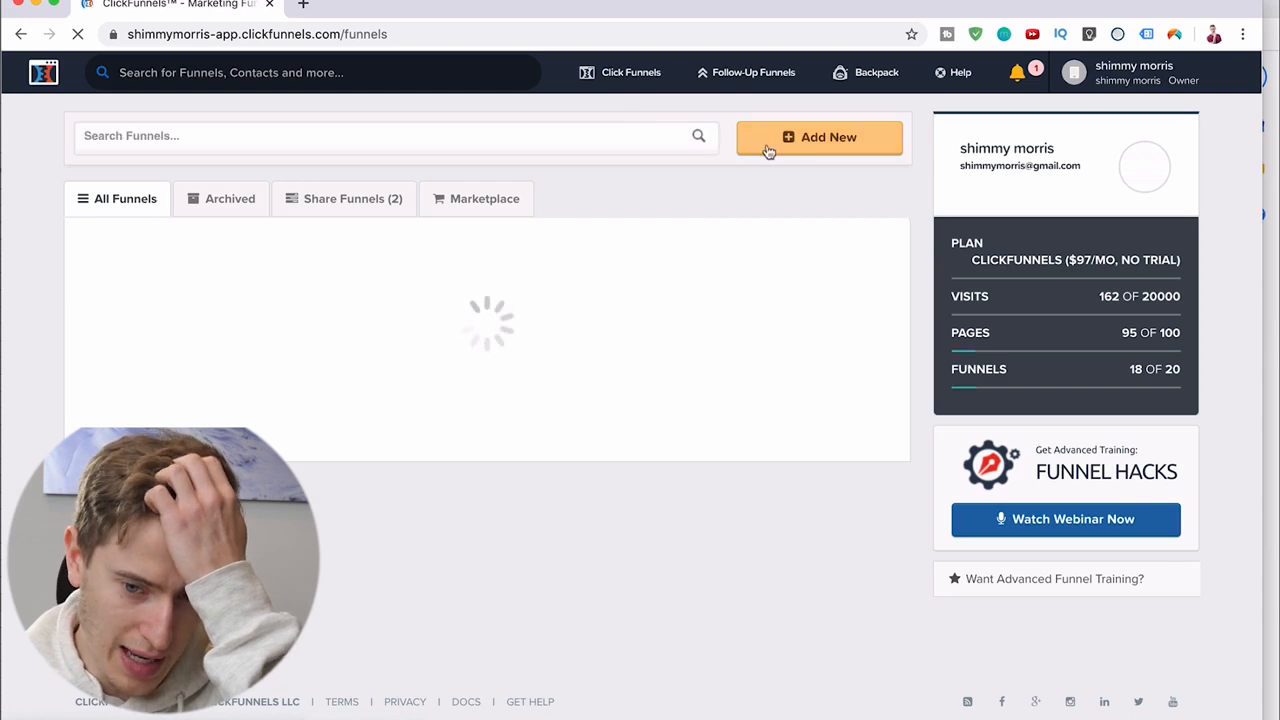
pyautogui.click(766, 143)
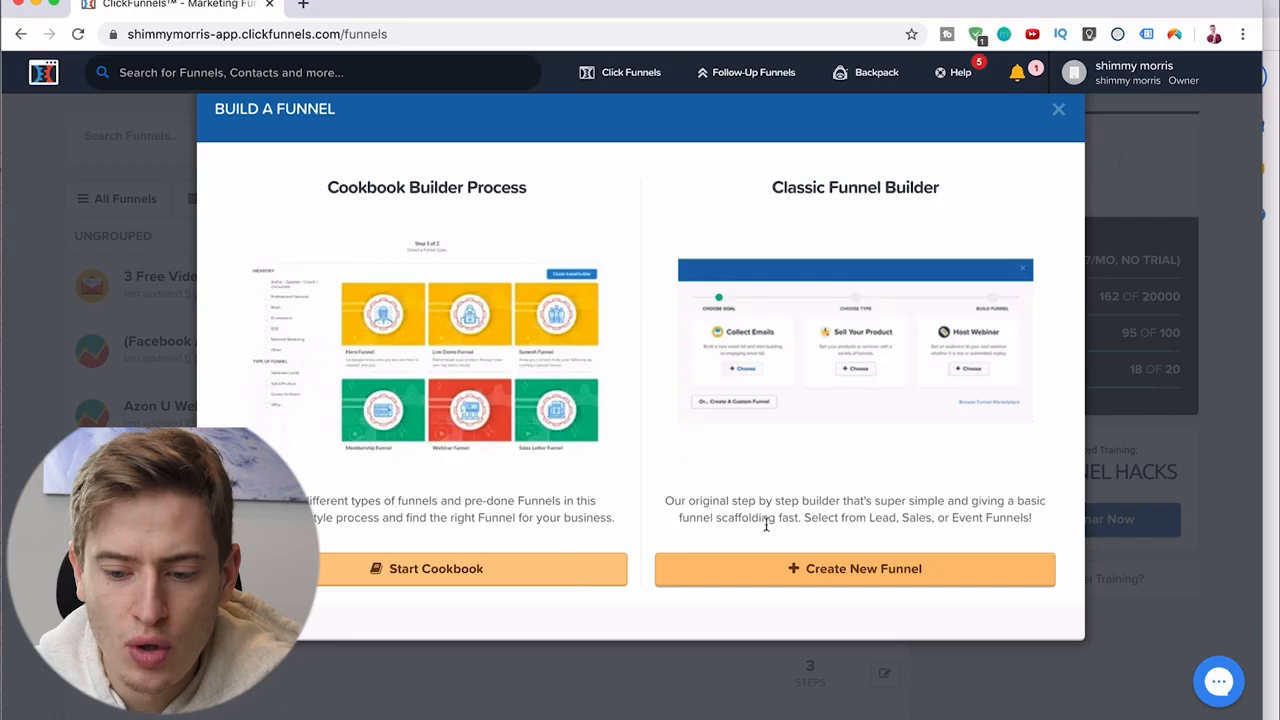
pyautogui.click(783, 566)
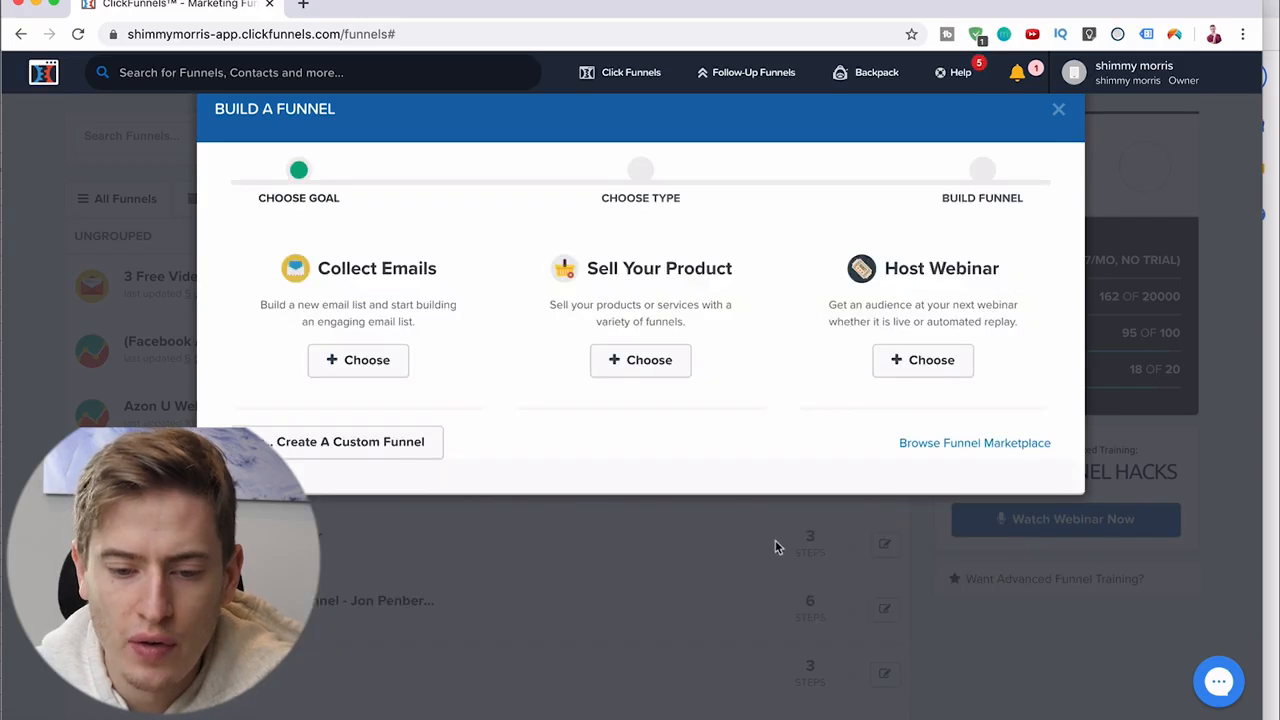
pyautogui.click(390, 368)
pyautogui.write('youtube test')
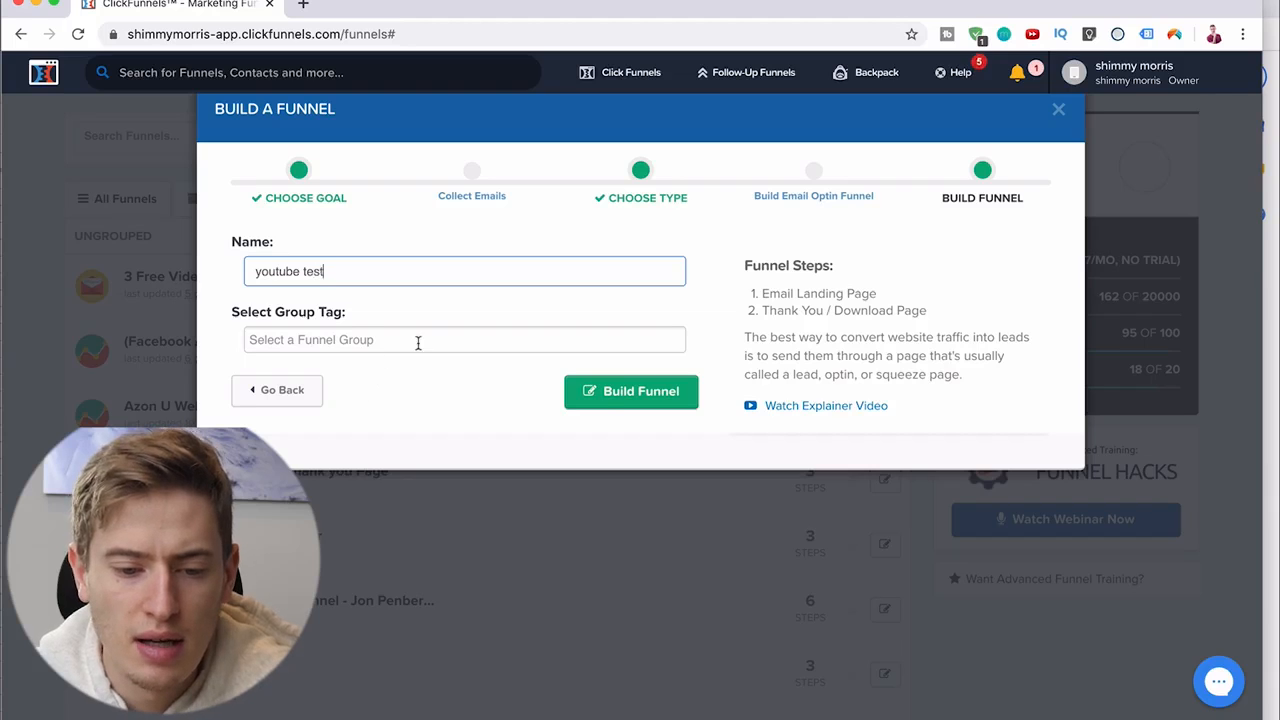
pyautogui.click(600, 398)
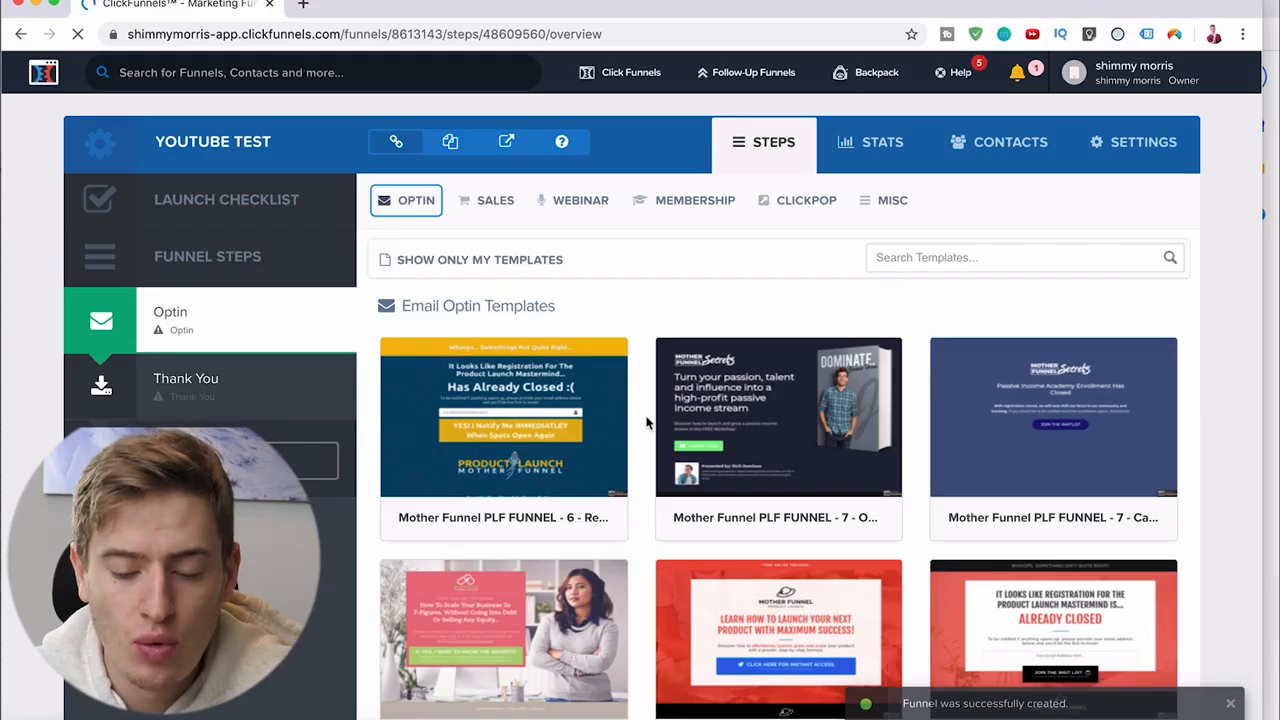
# Browse the email optin templates and apply the Optin Blank Start template to the Optin step
pyautogui.scroll(-17, 646, 423)
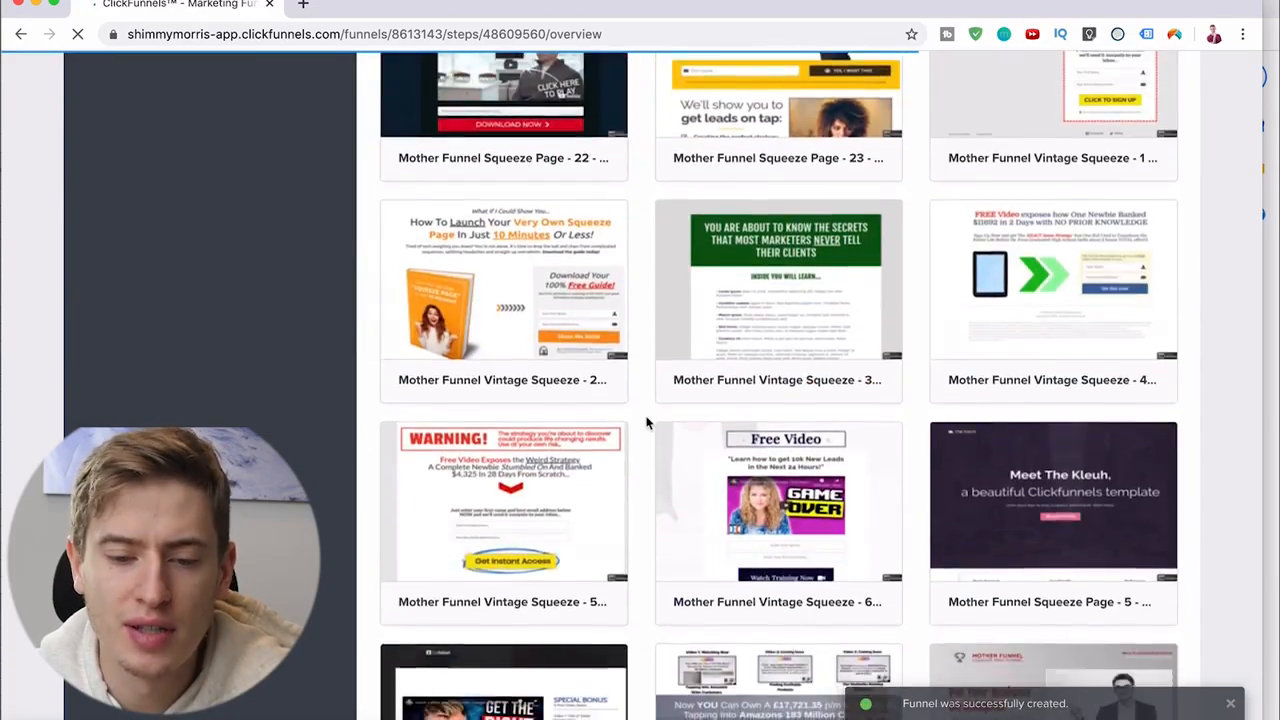
pyautogui.scroll(20, 646, 423)
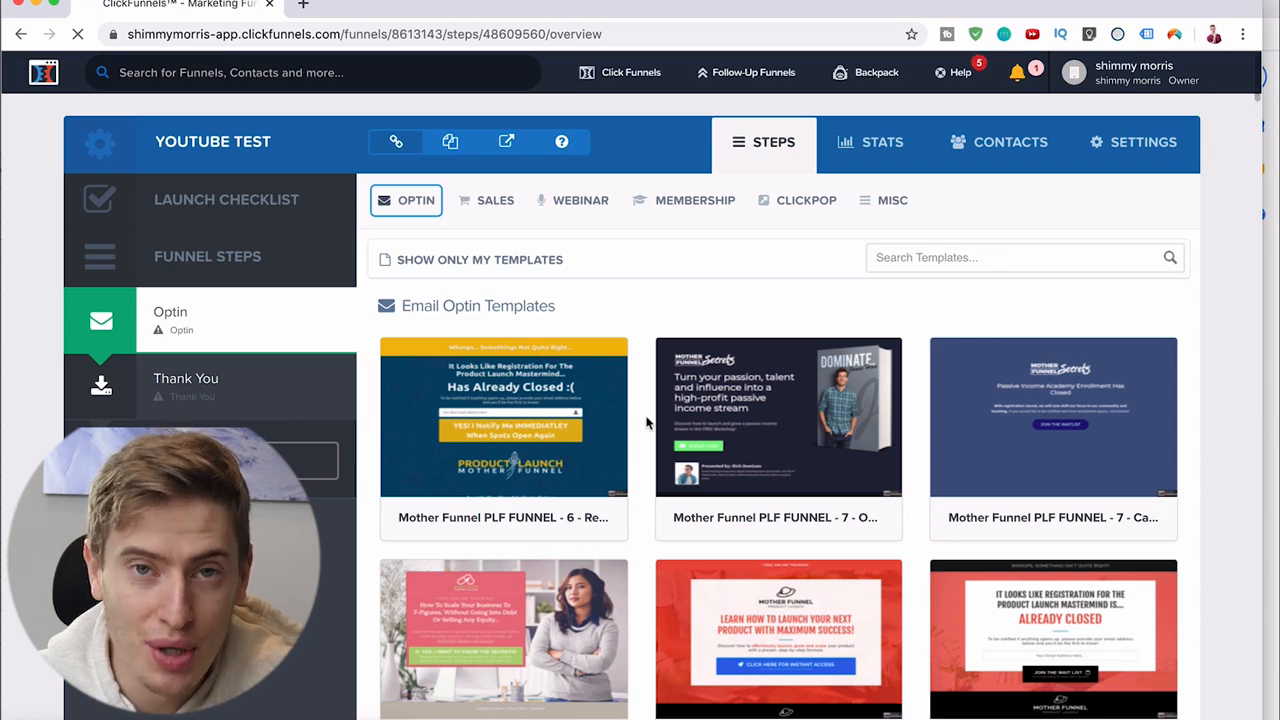
pyautogui.scroll(-17, 646, 423)
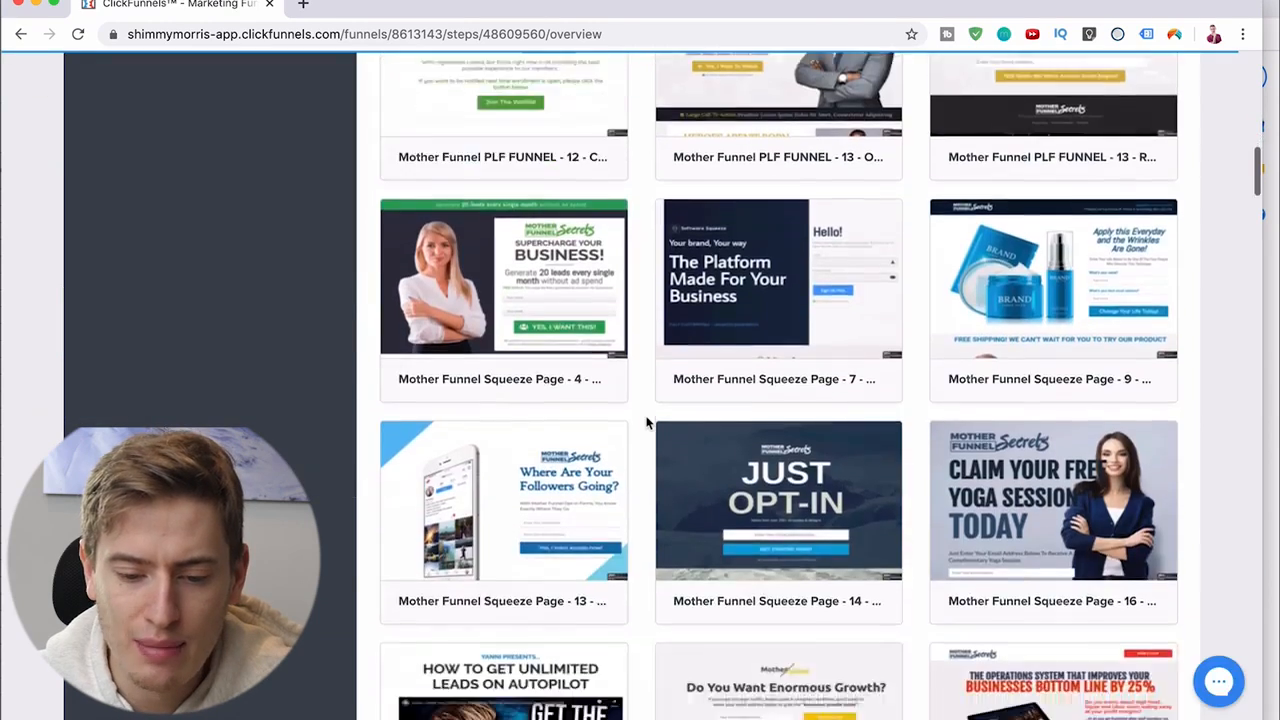
pyautogui.scroll(-15, 646, 423)
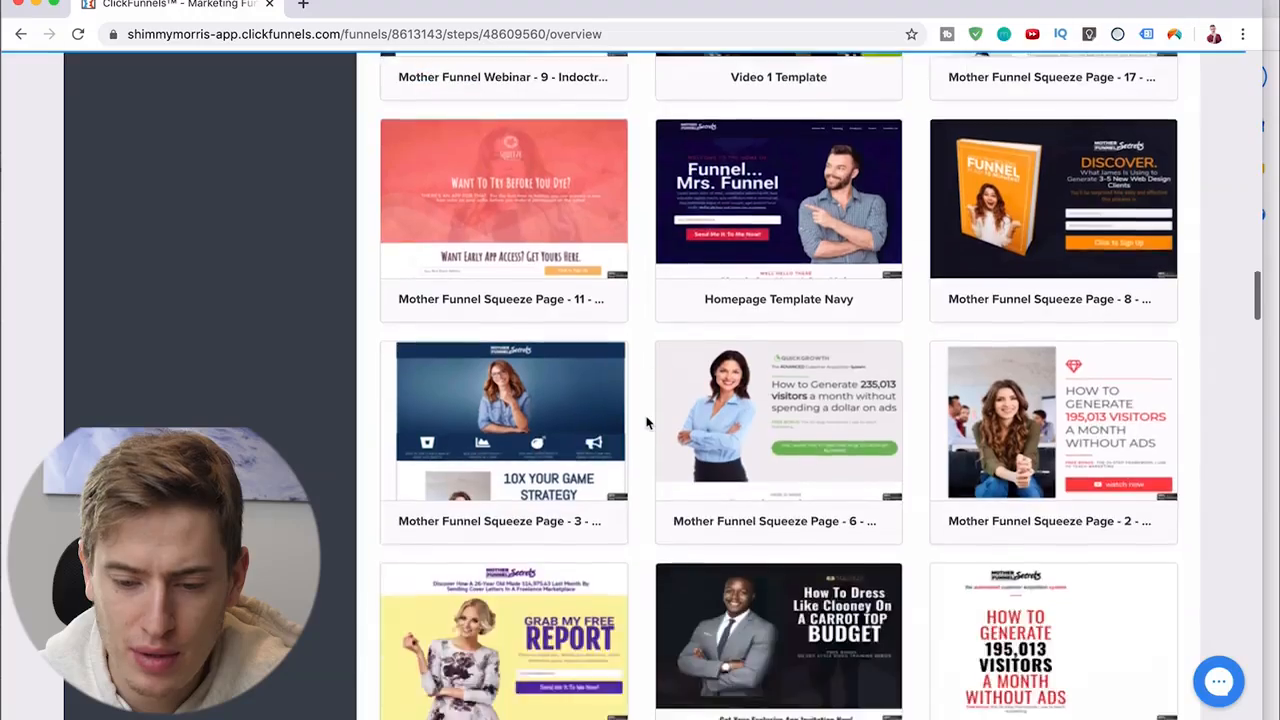
pyautogui.scroll(-20, 646, 423)
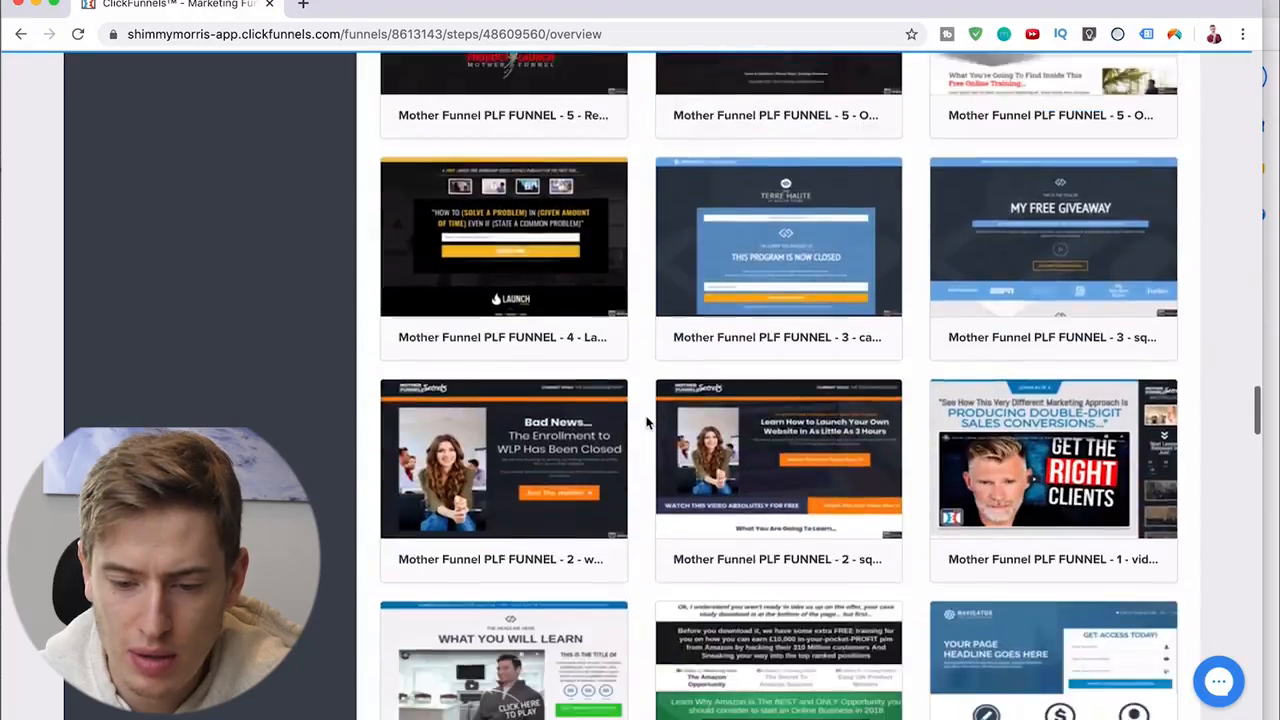
pyautogui.scroll(-20, 646, 423)
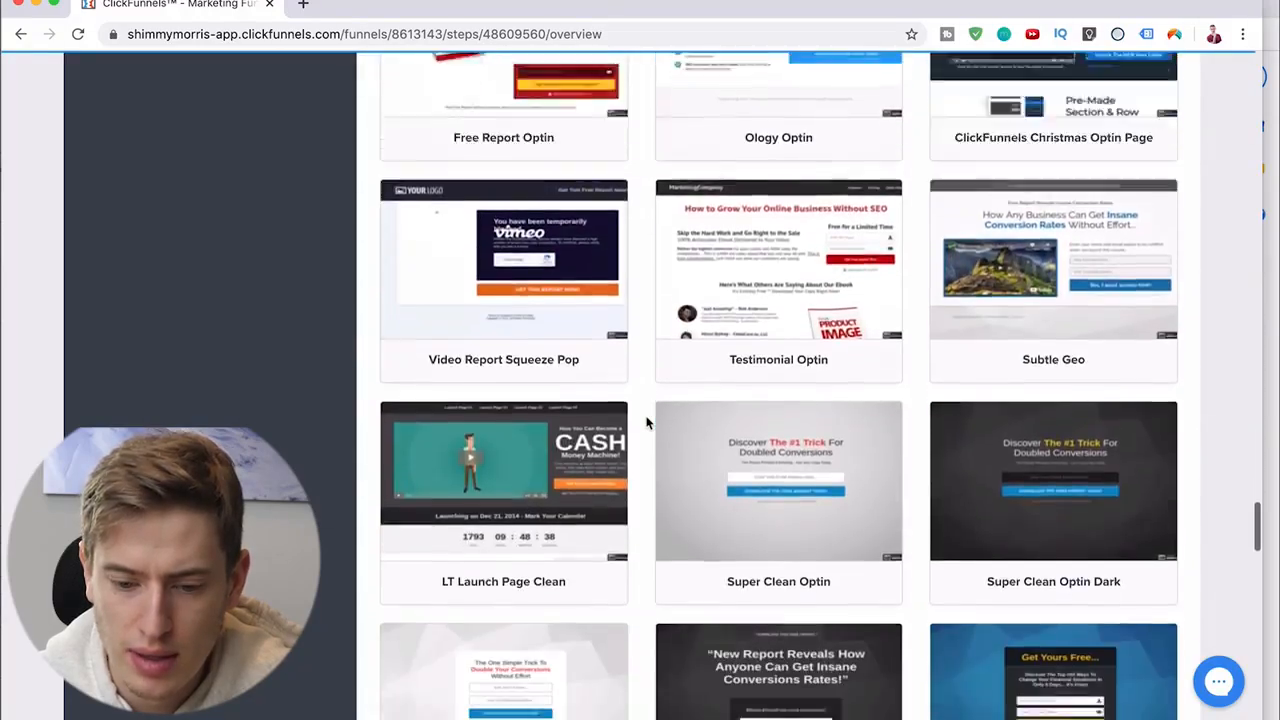
pyautogui.scroll(-20, 646, 423)
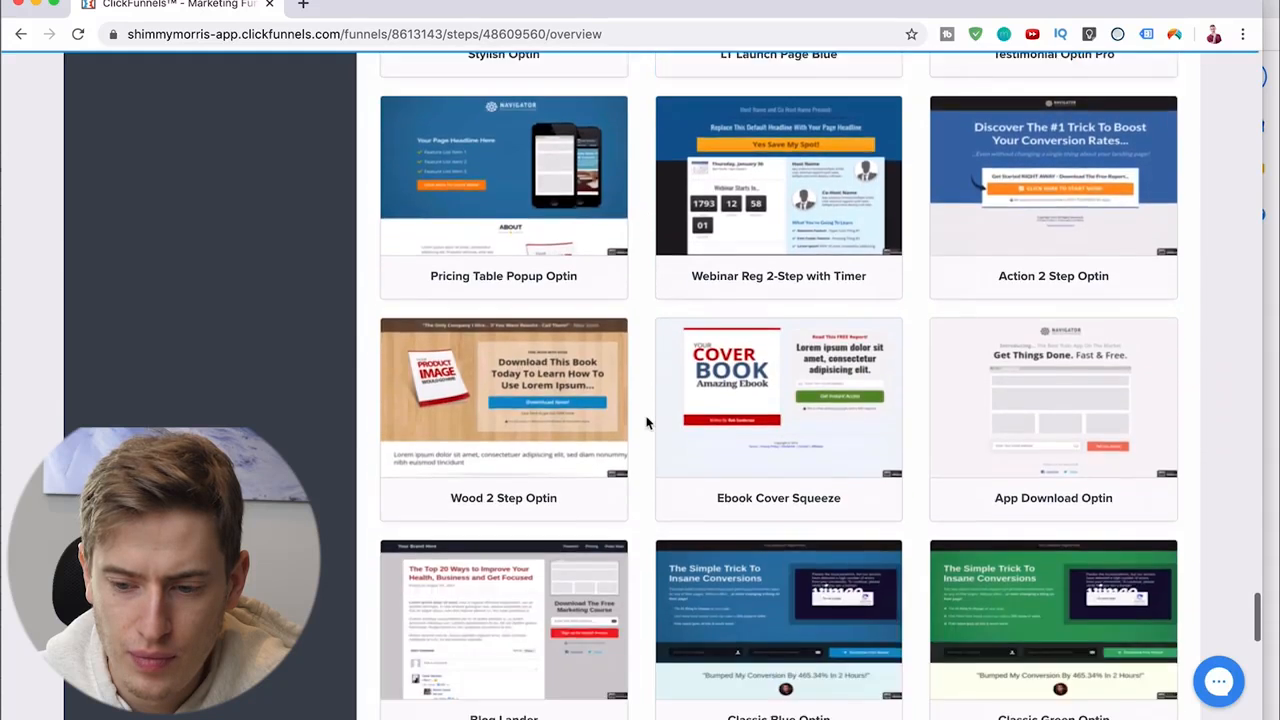
pyautogui.scroll(-2, 646, 423)
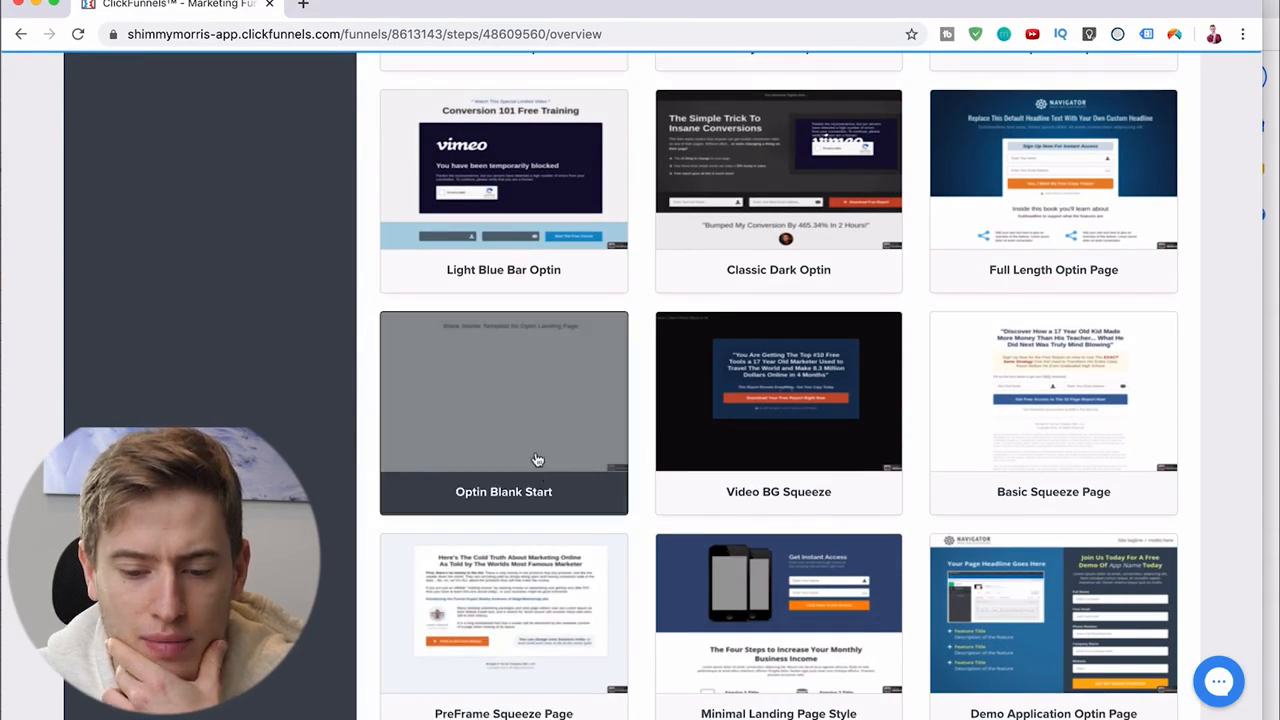
pyautogui.click(540, 462)
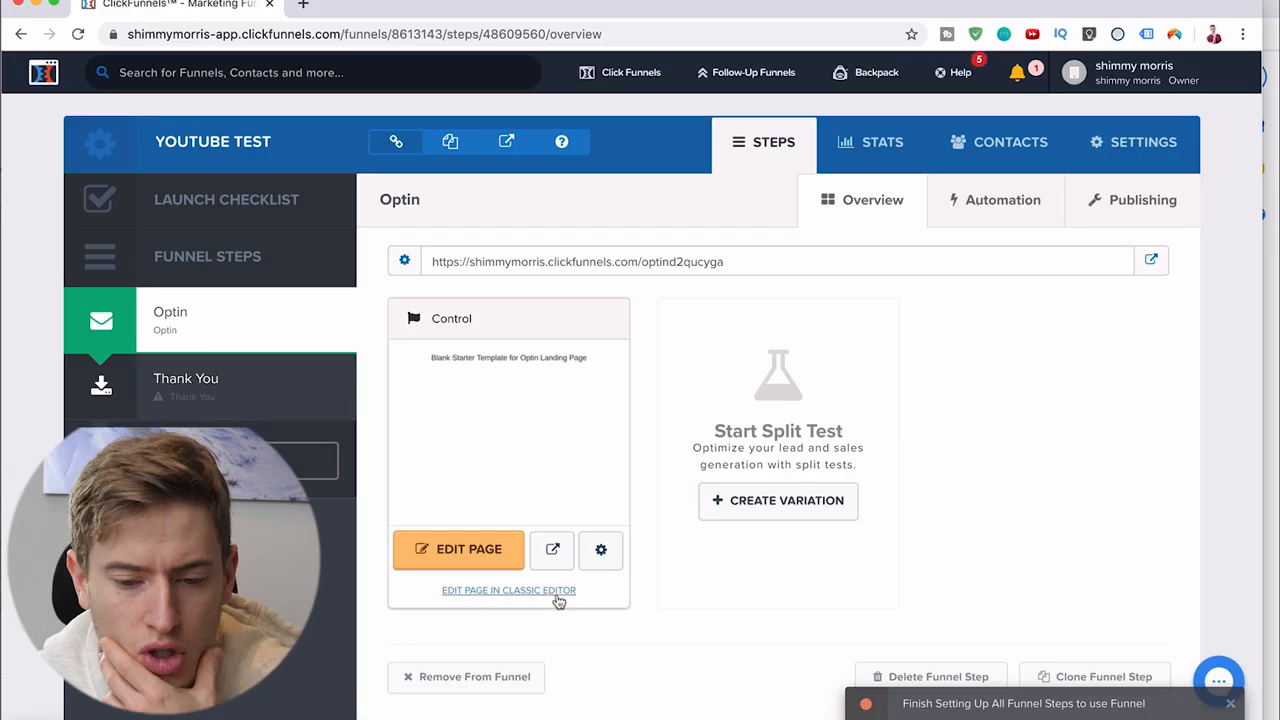
# View the Optin page's name and path settings and close them without changes
pyautogui.scroll(-2, 583, 612)
pyautogui.scroll(2, 654, 496)
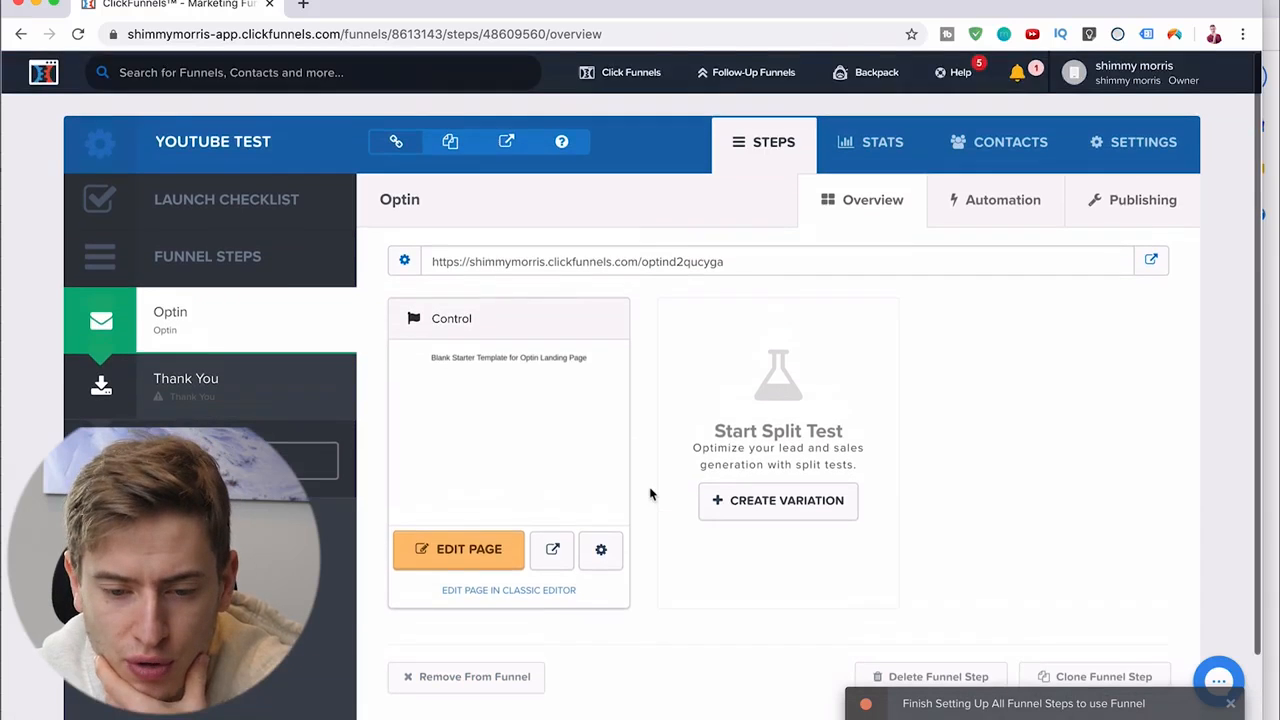
pyautogui.click(601, 553)
pyautogui.moveTo(456, 348); pyautogui.dragTo(417, 348)
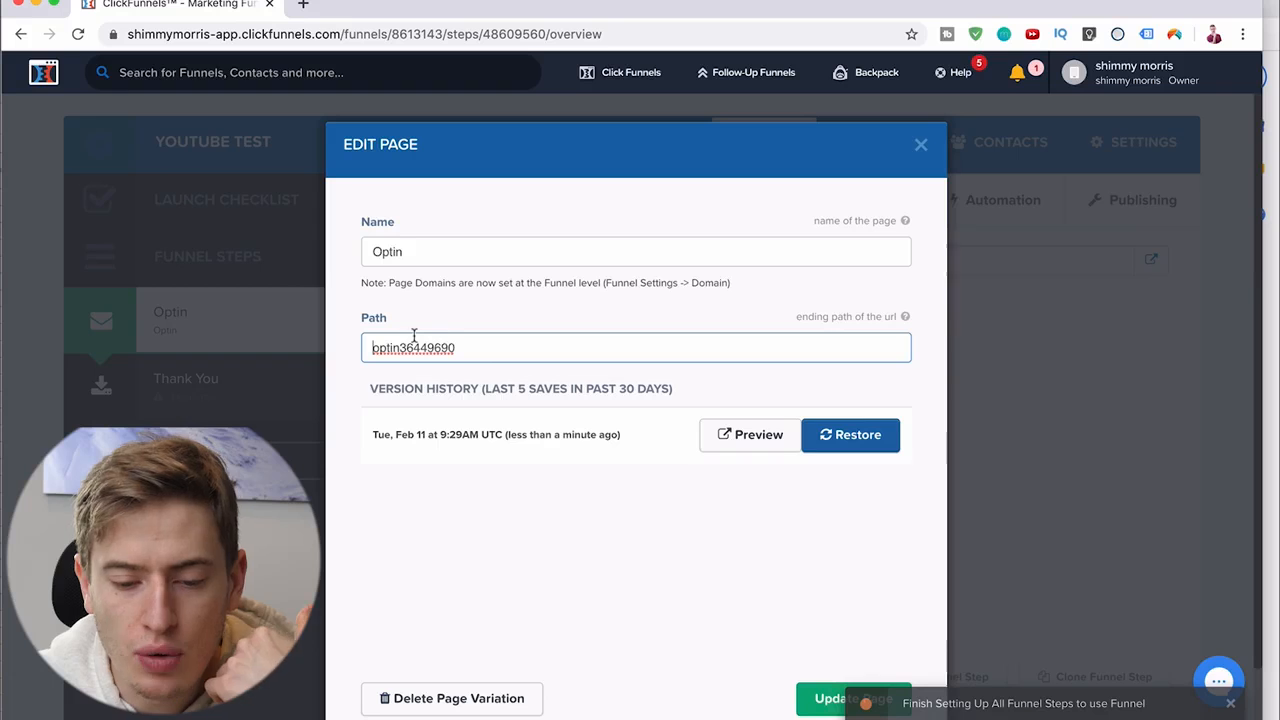
pyautogui.click(921, 144)
# Review the funnel's settings, checking the available SMTP configurations and domains without changing them
pyautogui.click(1153, 157)
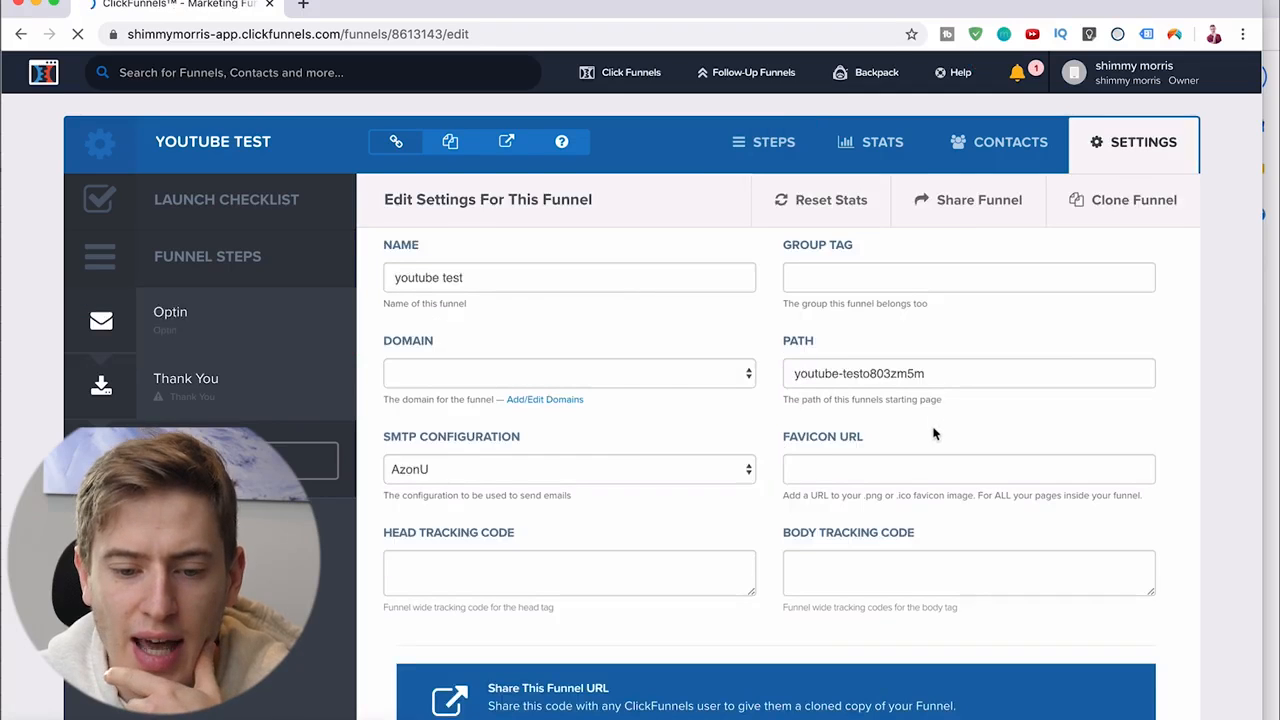
pyautogui.scroll(-2, 935, 433)
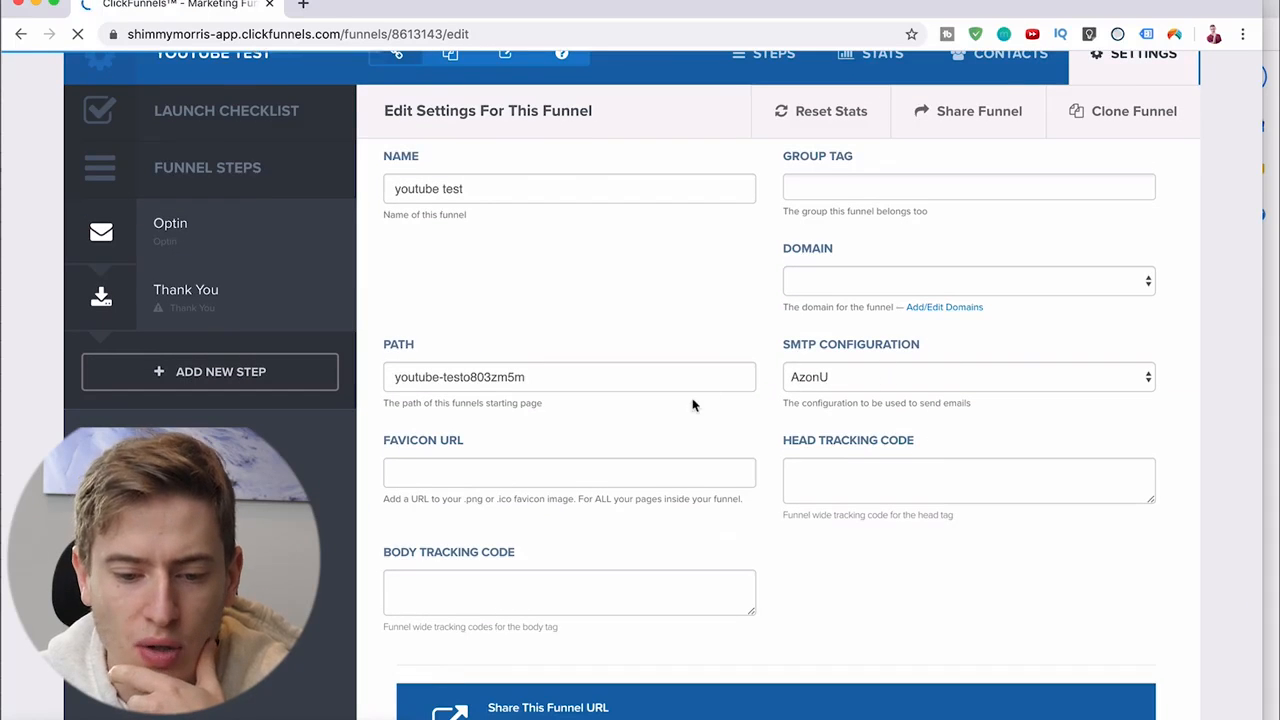
pyautogui.click(906, 379)
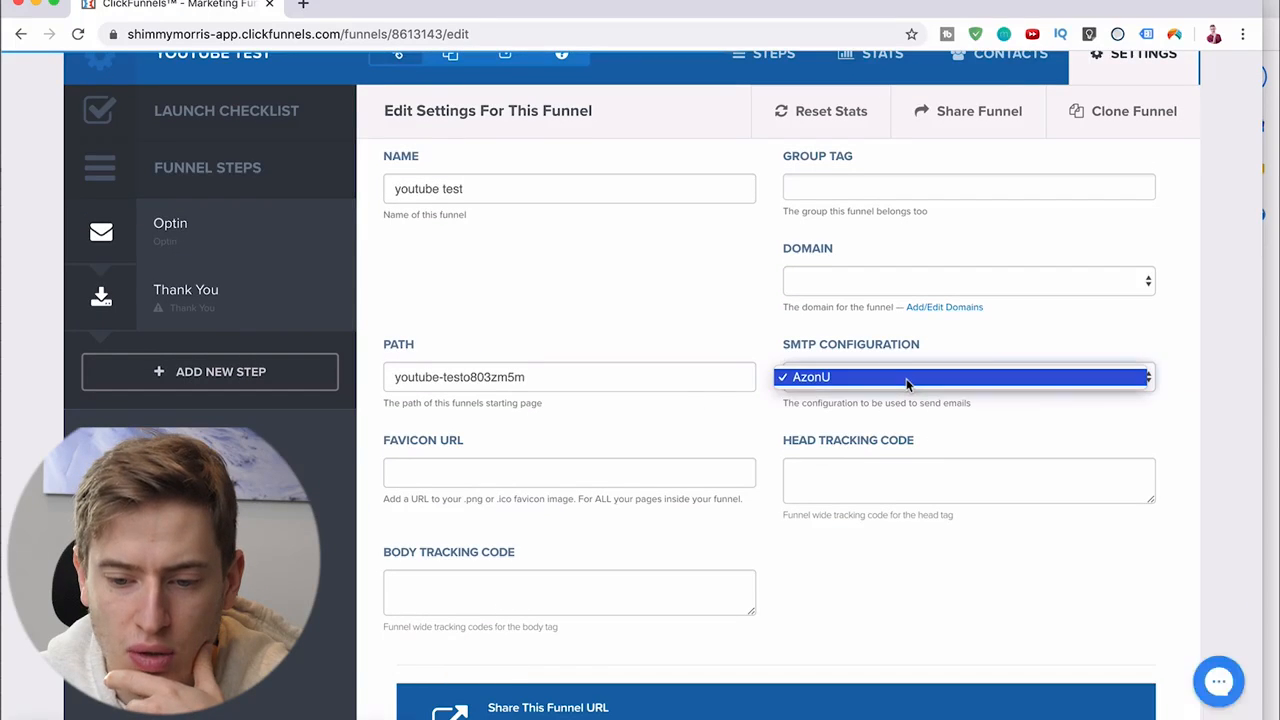
pyautogui.click(873, 385)
pyautogui.click(894, 284)
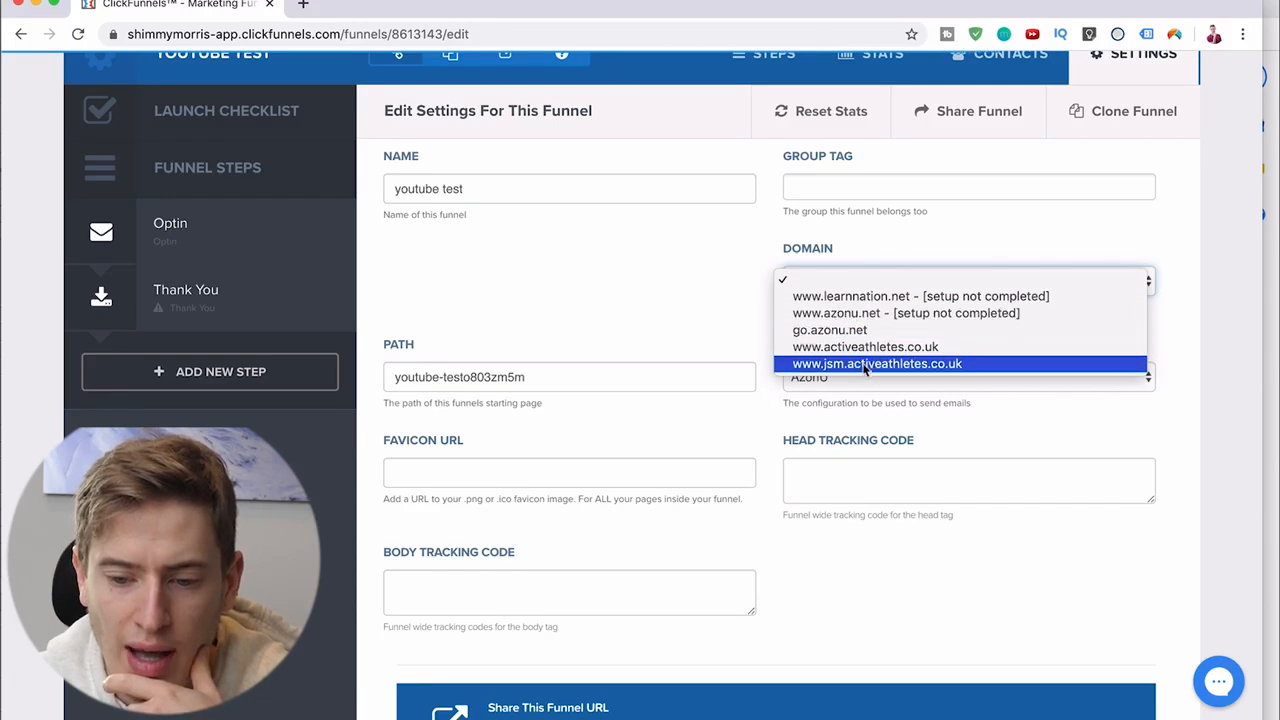
pyautogui.click(697, 323)
pyautogui.scroll(1, 697, 323)
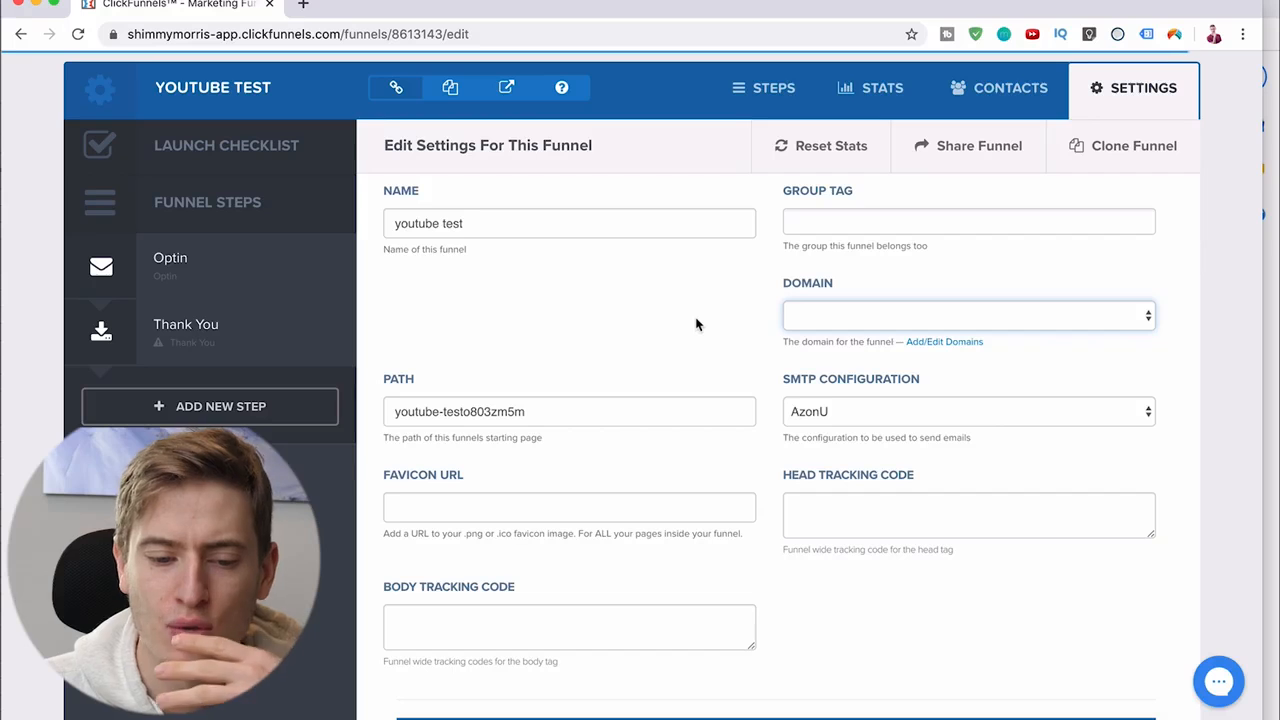
pyautogui.scroll(2, 660, 273)
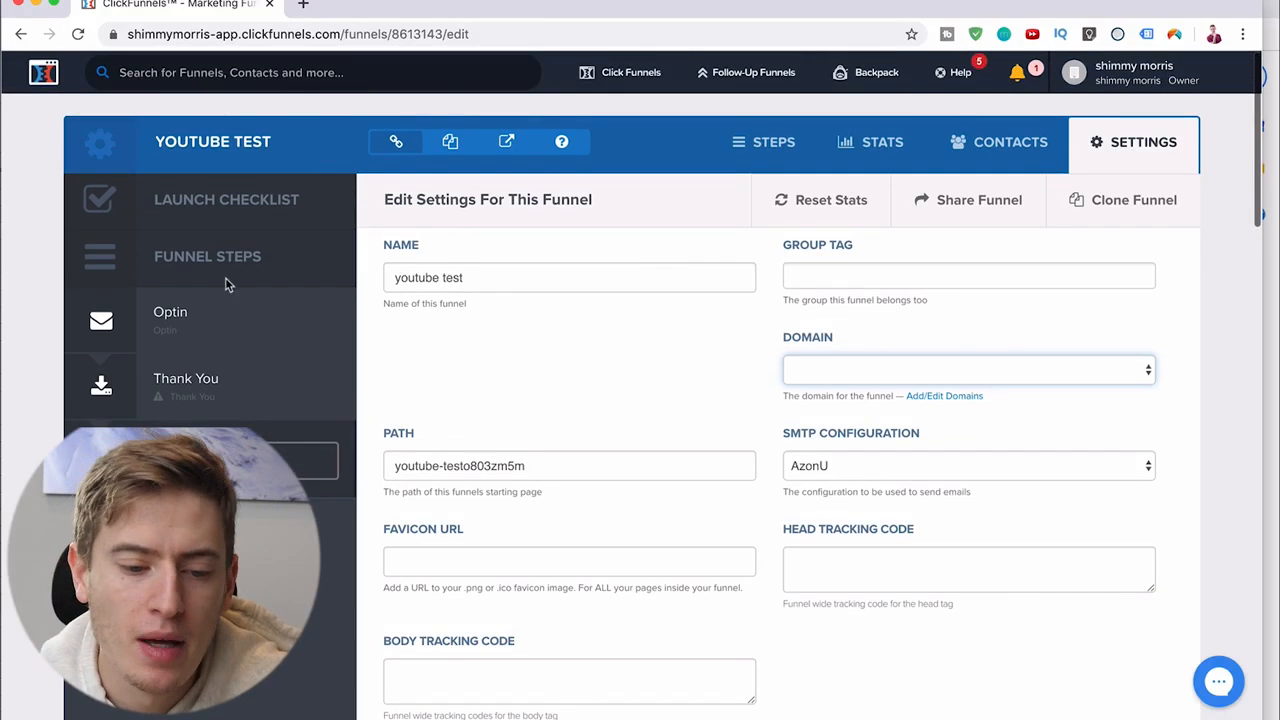
# Open the Optin page in the editor and delete its starter headline, row and section
pyautogui.click(245, 343)
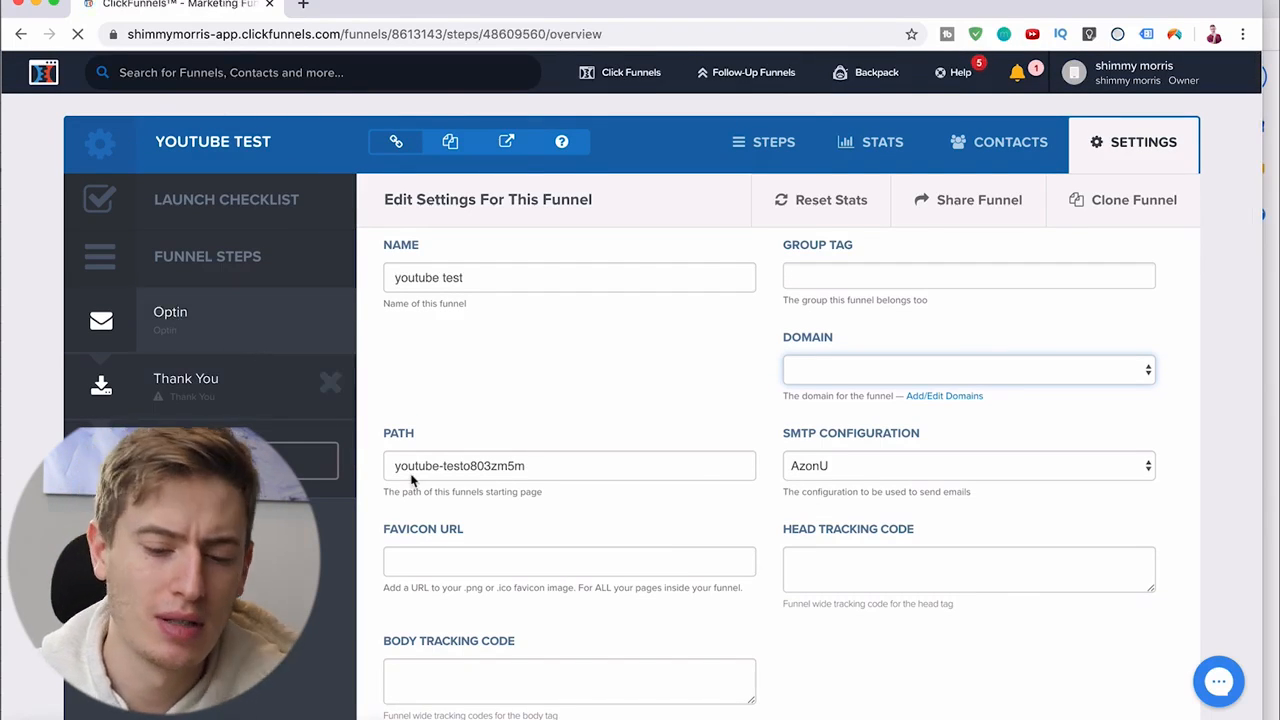
pyautogui.click(449, 553)
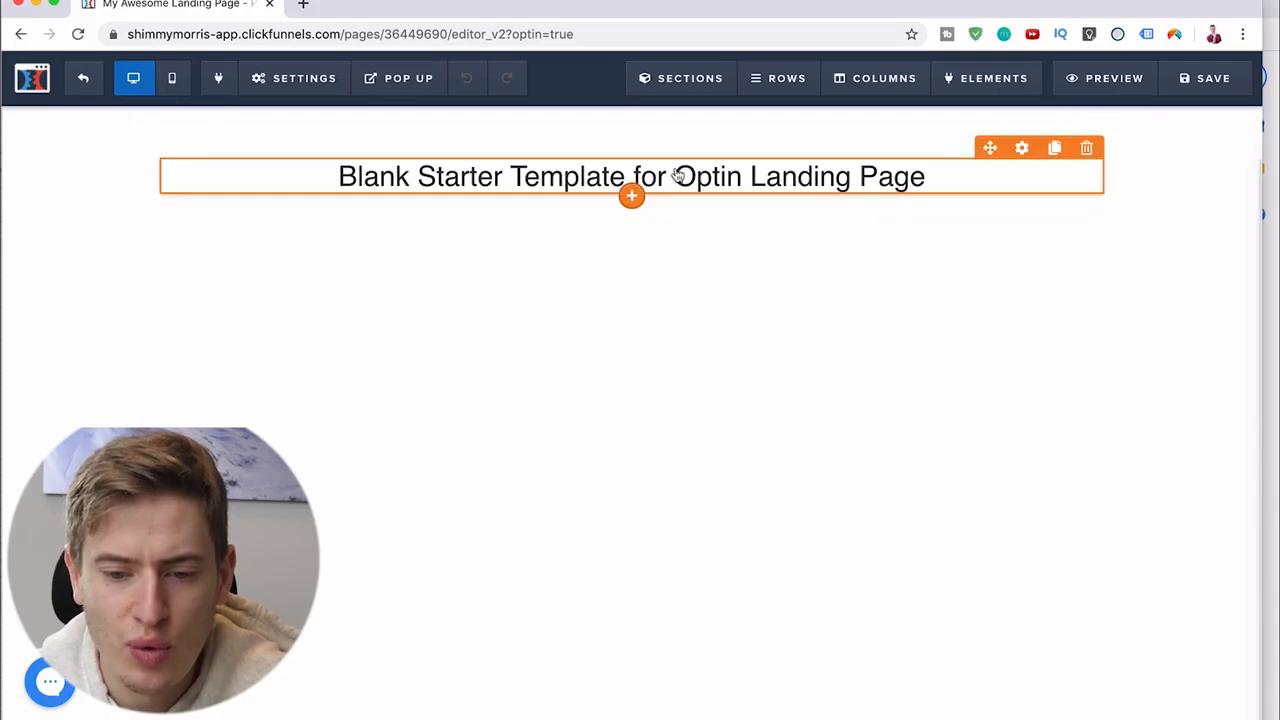
pyautogui.click(1087, 150)
pyautogui.click(792, 136)
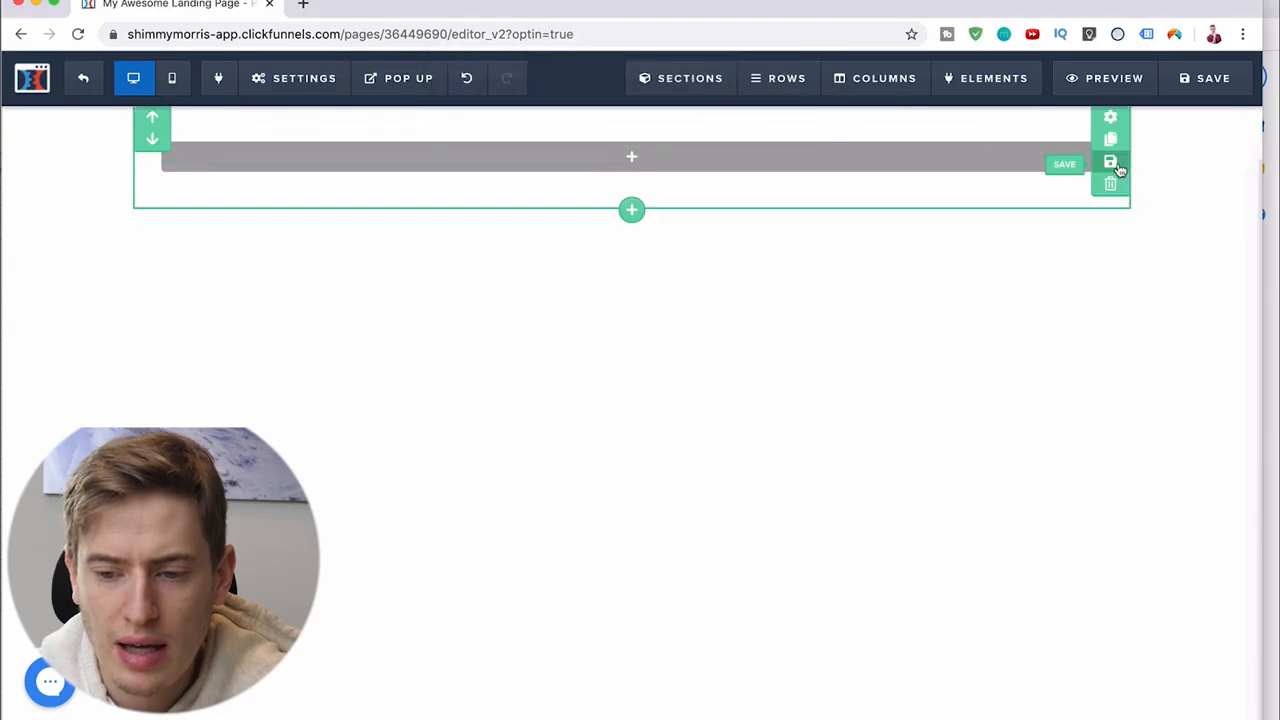
pyautogui.click(1108, 145)
pyautogui.click(794, 138)
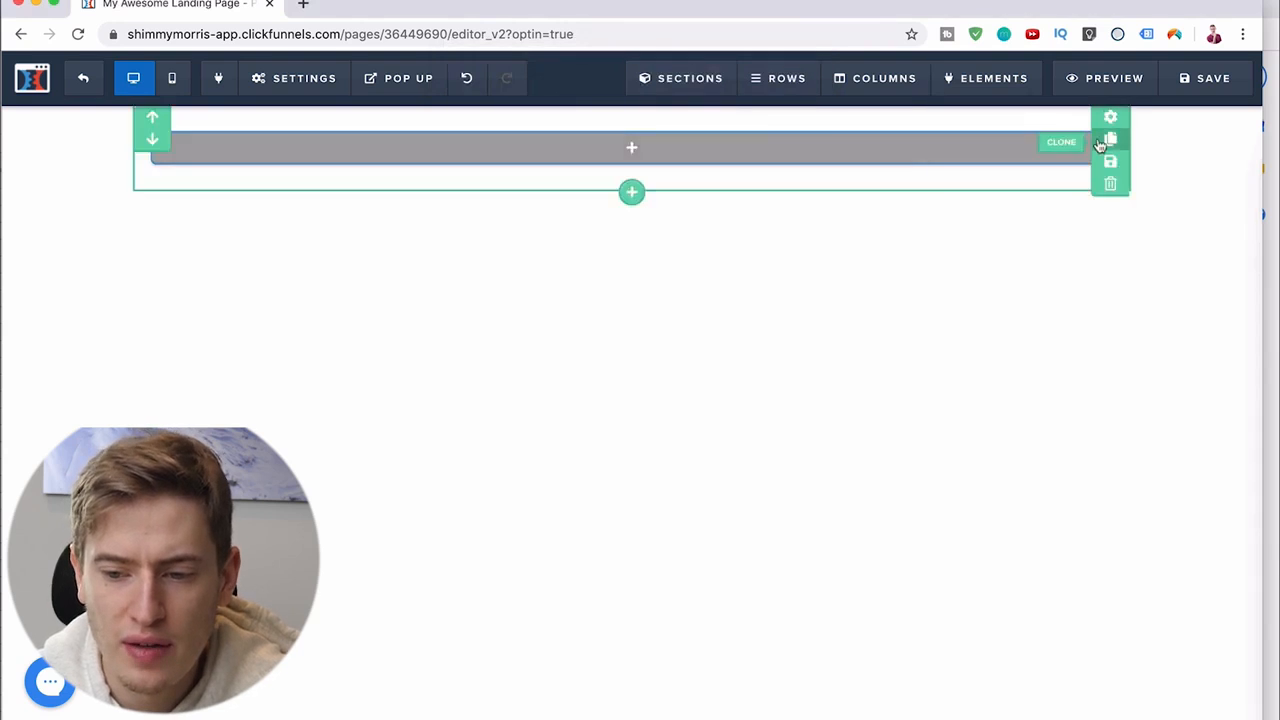
pyautogui.click(1110, 187)
pyautogui.click(772, 132)
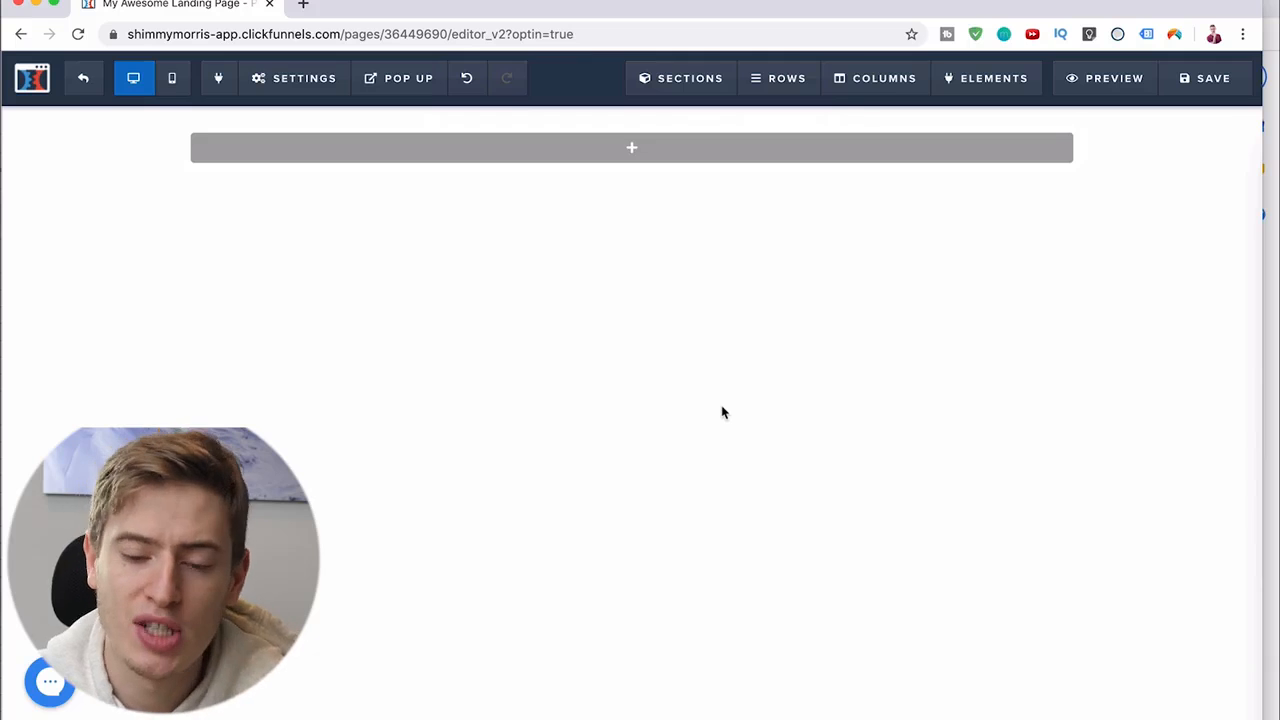
pyautogui.click(631, 148)
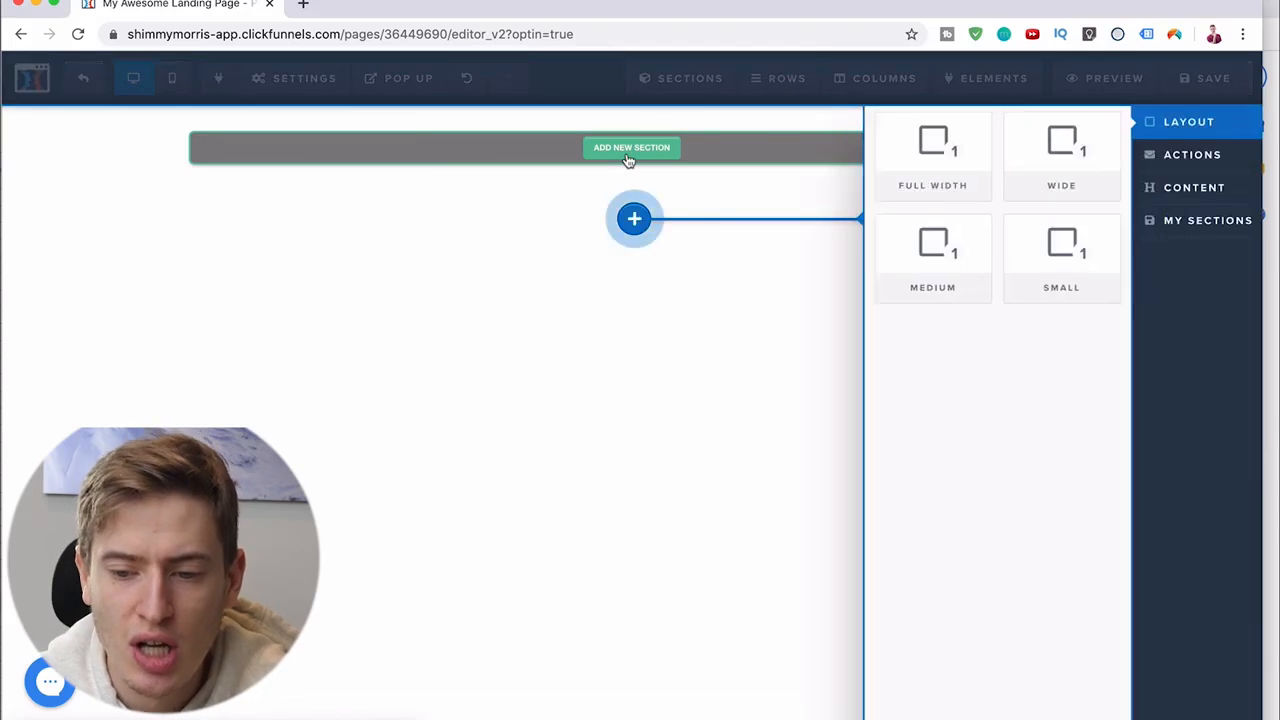
pyautogui.click(1035, 190)
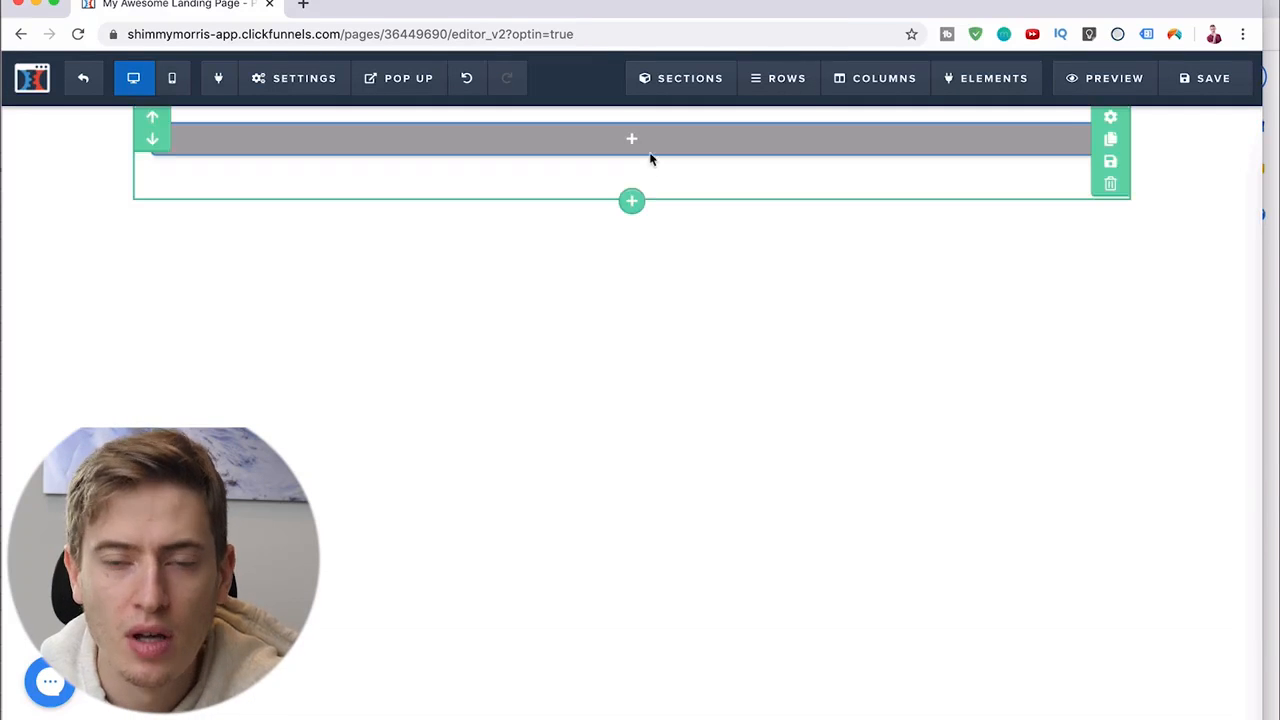
pyautogui.click(1112, 188)
pyautogui.click(784, 134)
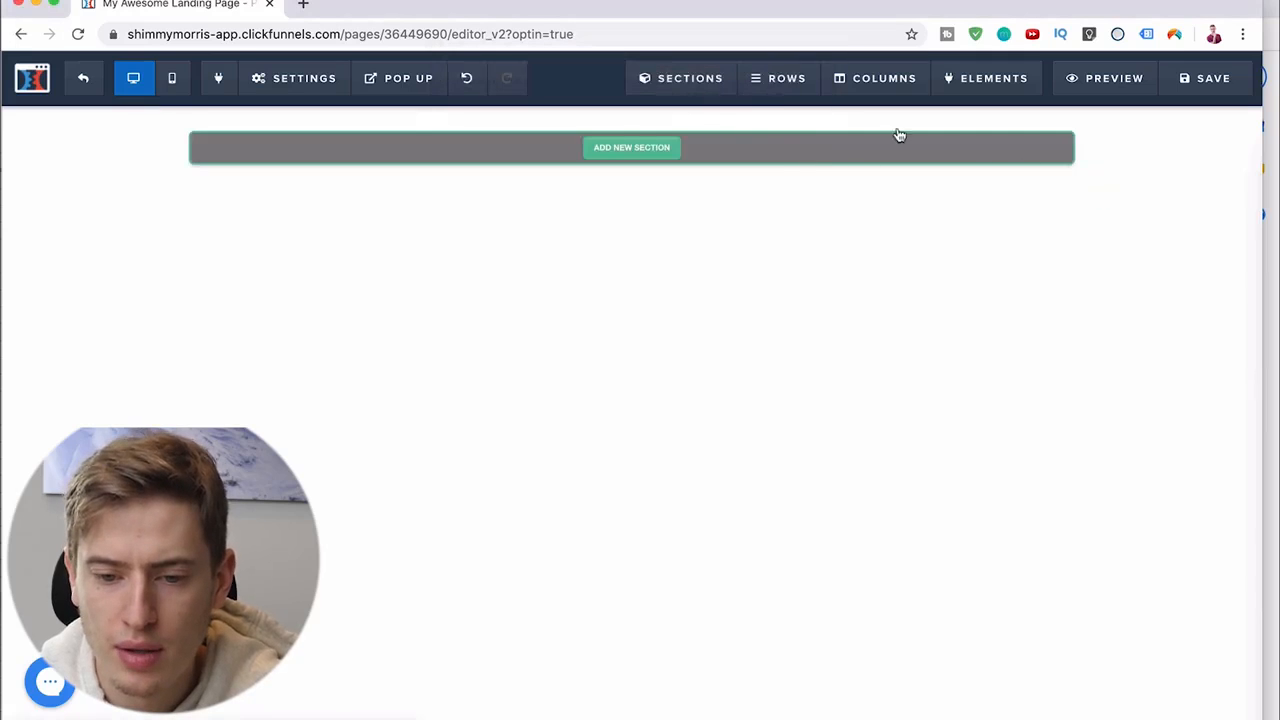
# Place an image element in a new full-width section with a one-column row
pyautogui.click(642, 150)
pyautogui.click(934, 171)
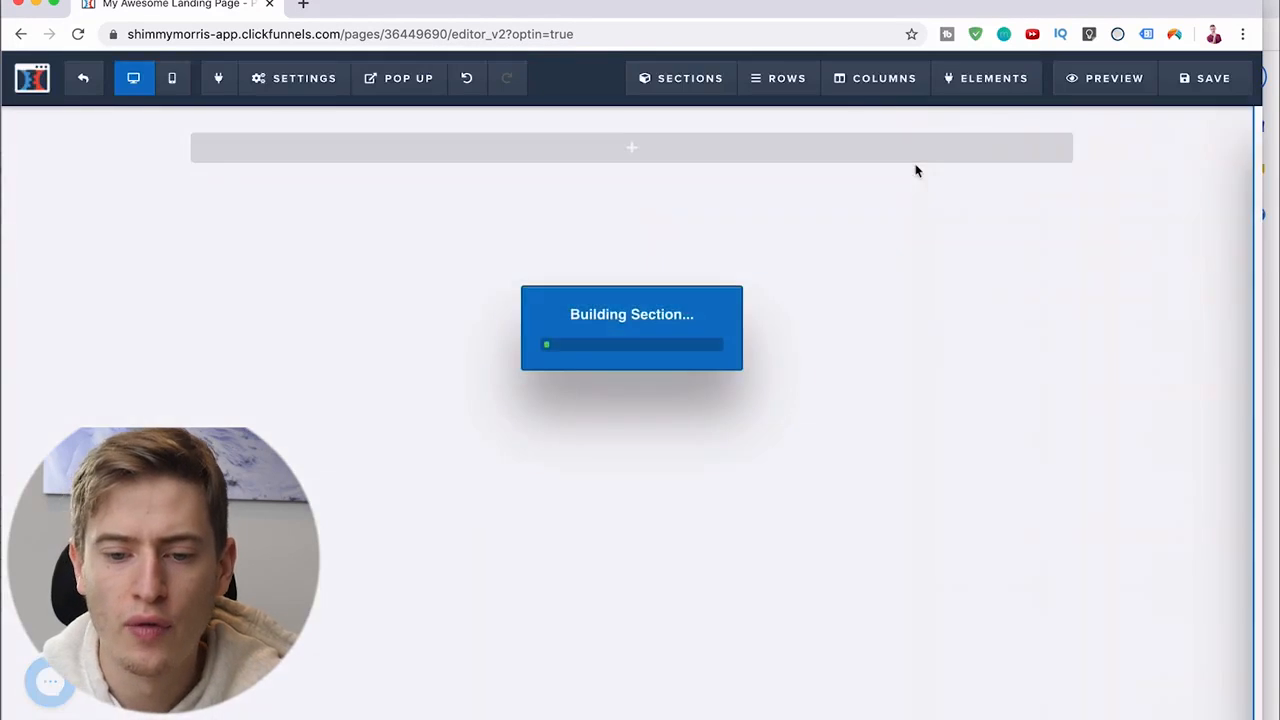
pyautogui.click(633, 140)
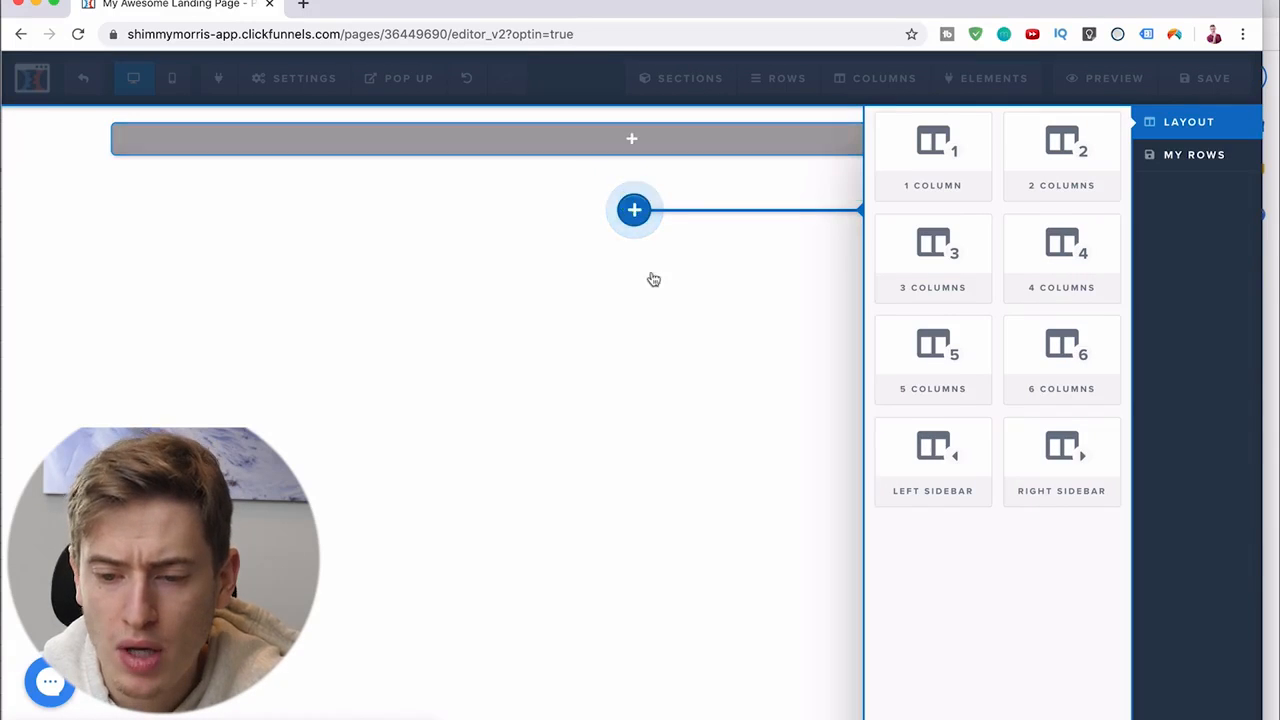
pyautogui.click(930, 195)
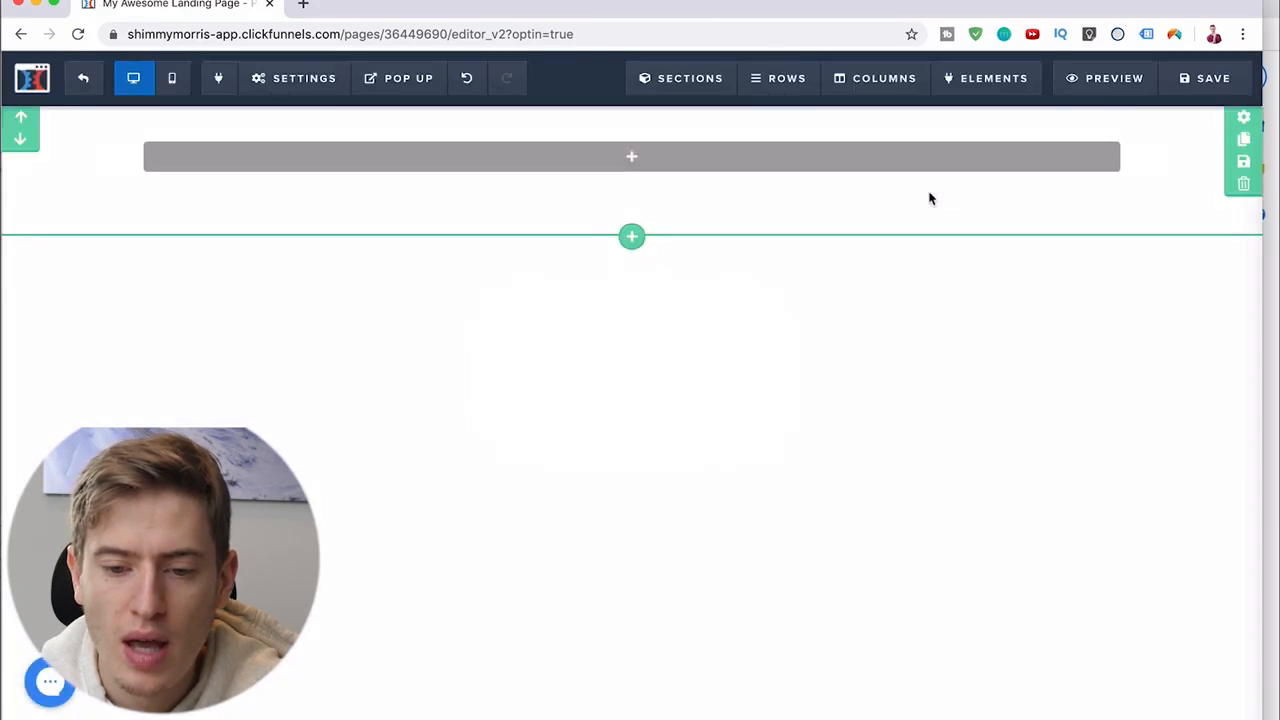
pyautogui.click(621, 152)
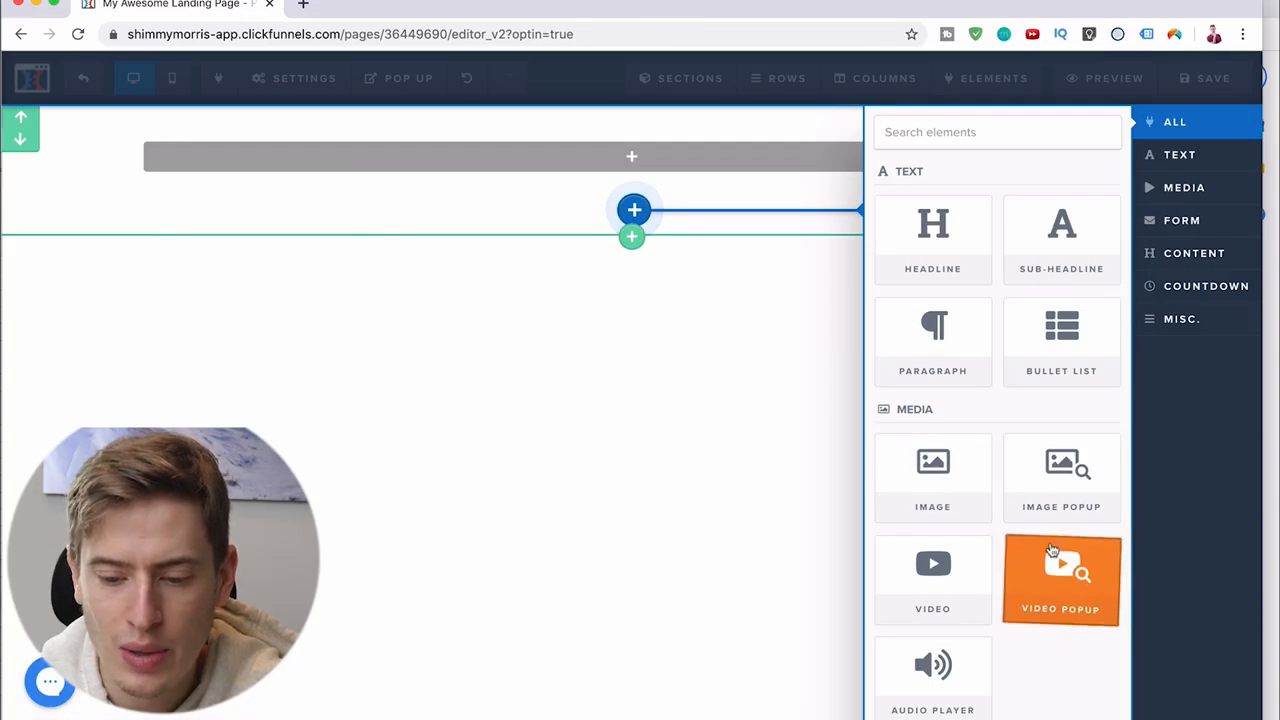
pyautogui.click(932, 475)
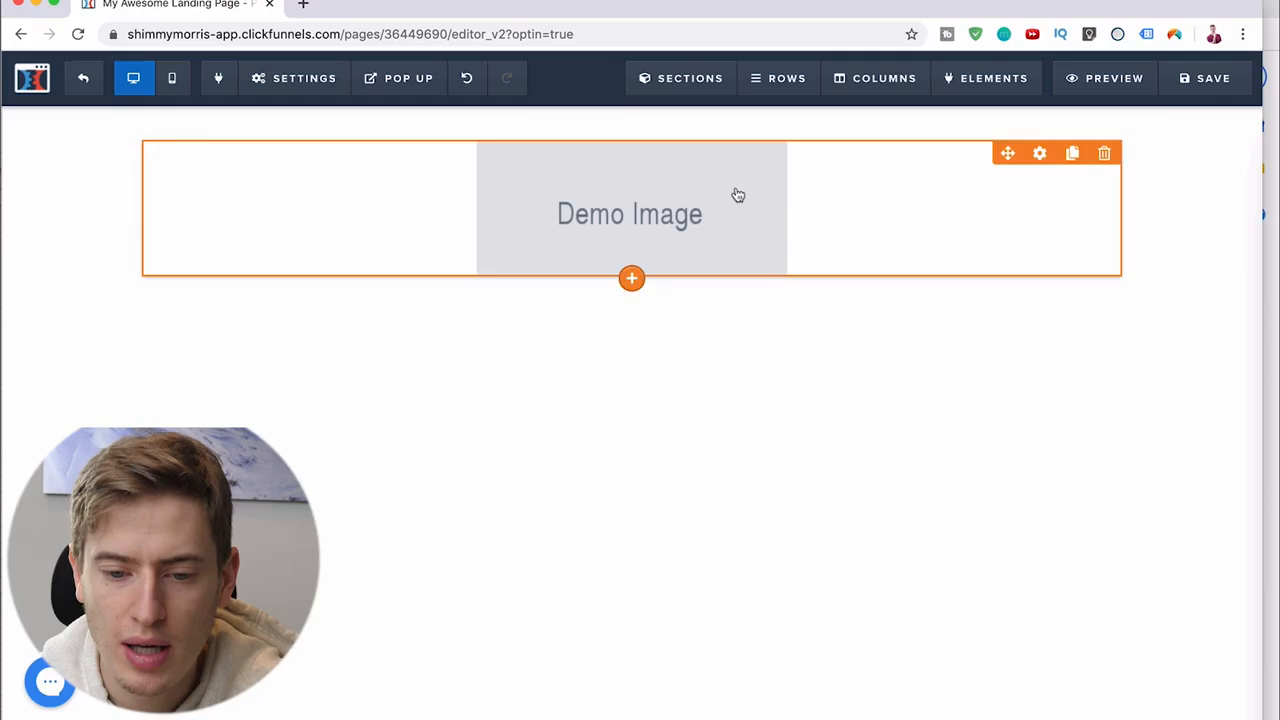
# Delete the demo image element from the one-column row
pyautogui.click(698, 208)
pyautogui.click(816, 302)
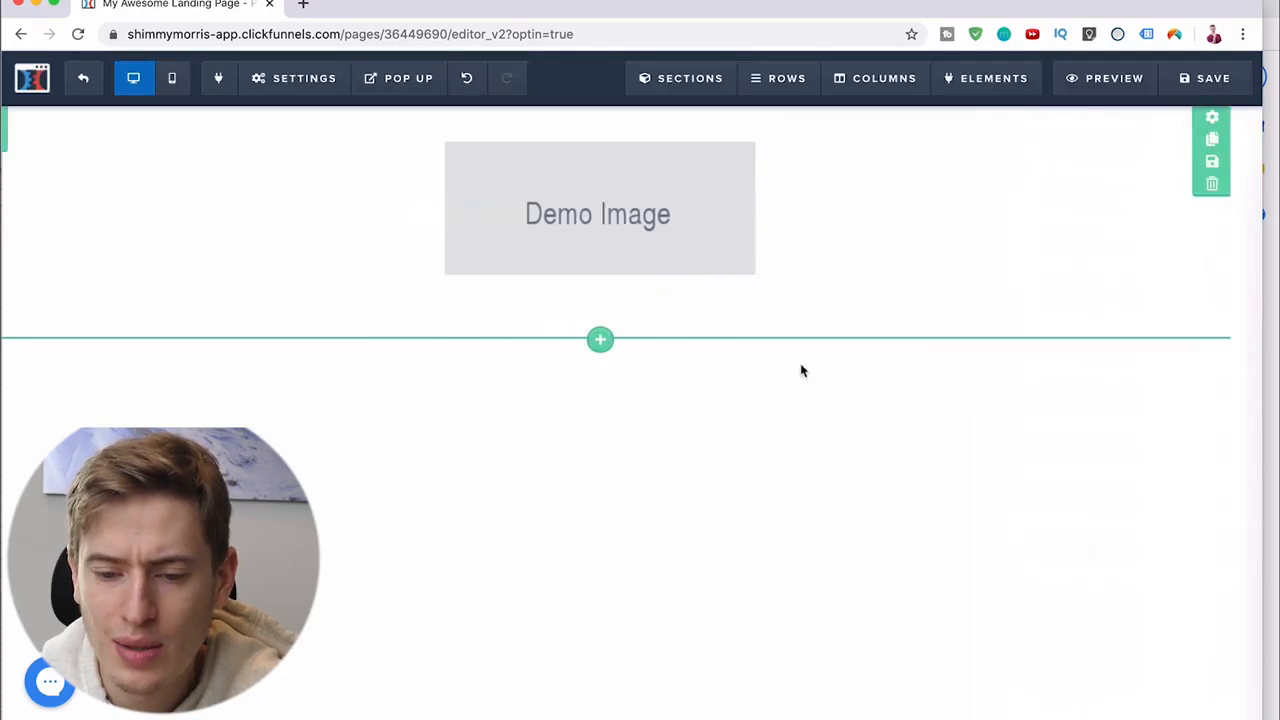
pyautogui.click(1104, 155)
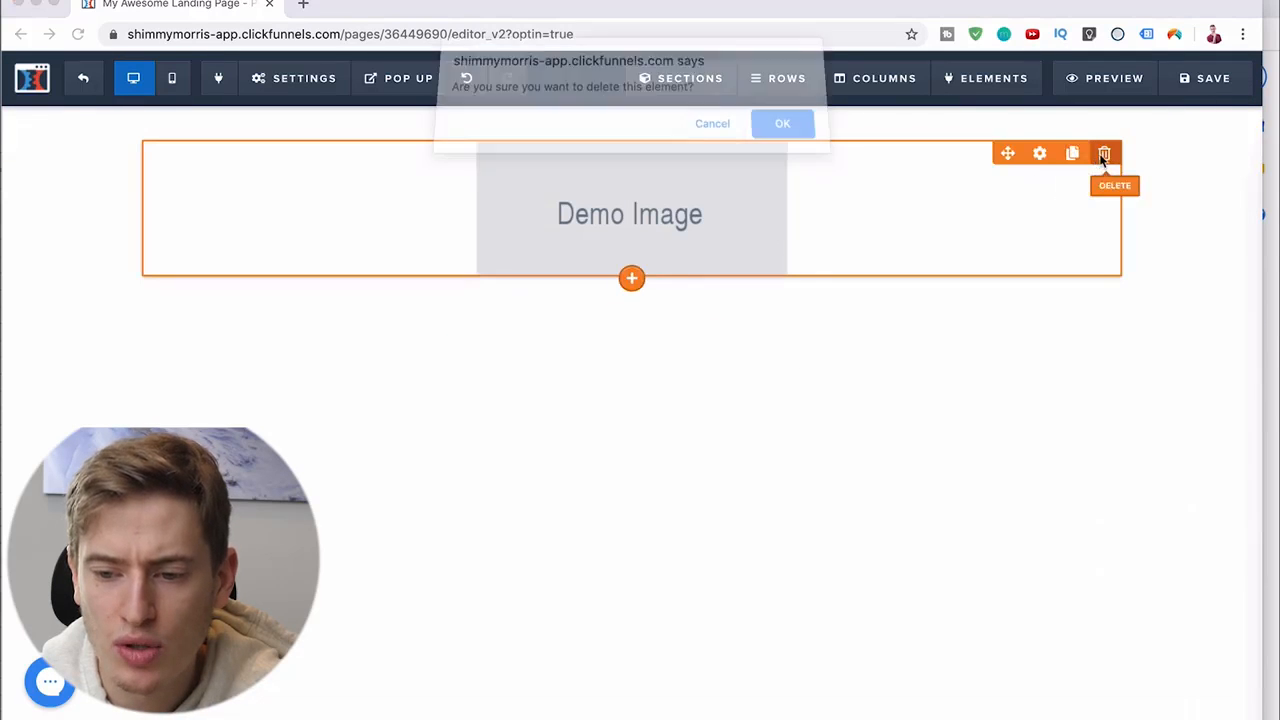
pyautogui.click(801, 136)
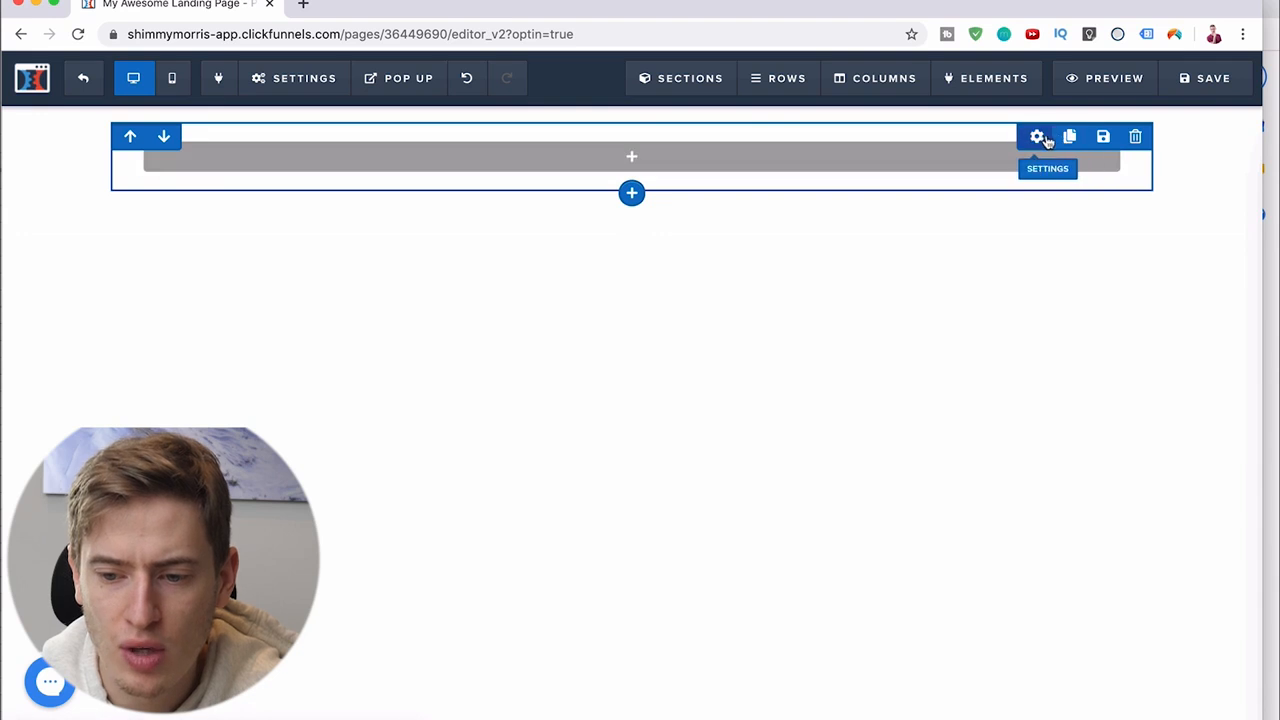
# Set the one-column row's background colour to yellow #ffe300
pyautogui.click(1038, 137)
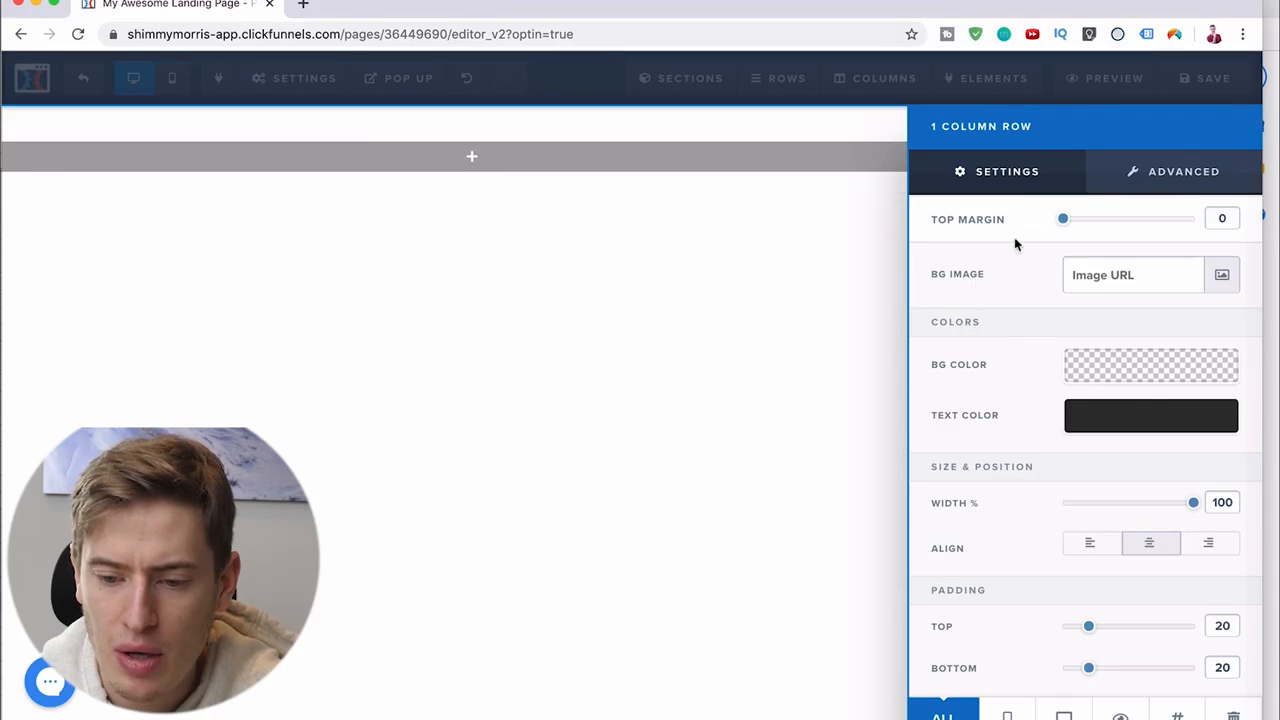
pyautogui.click(1154, 382)
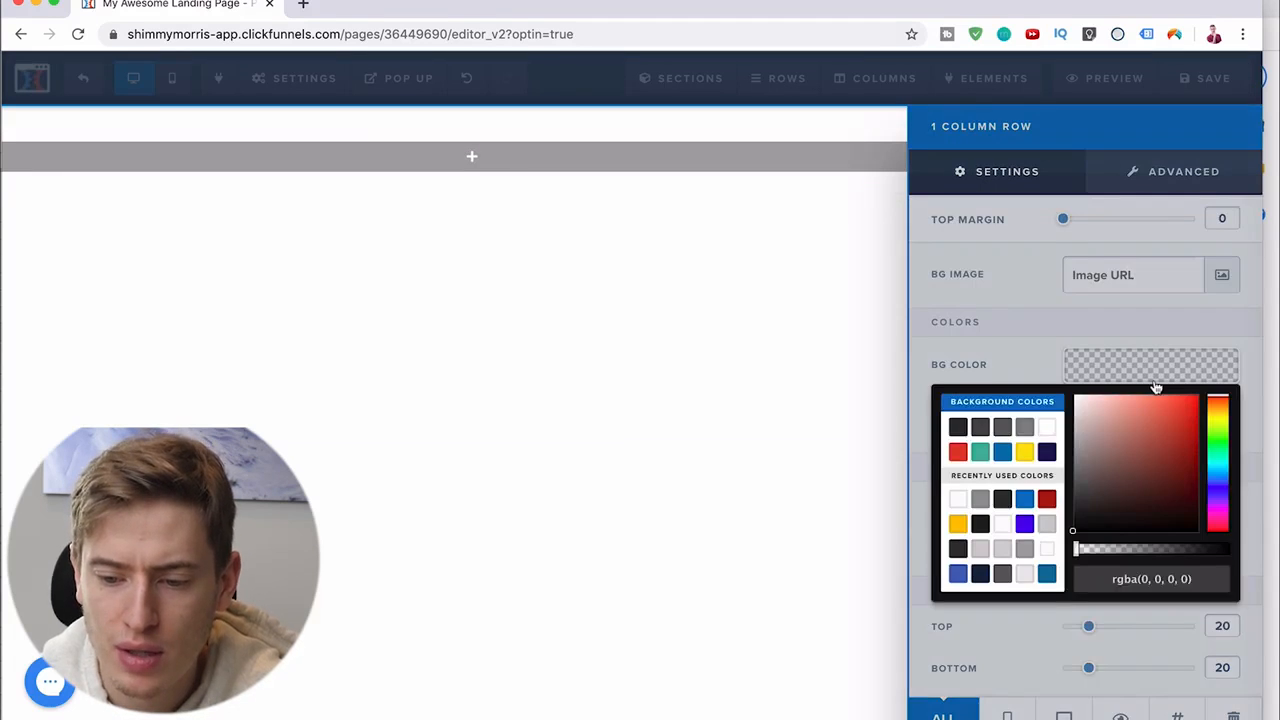
pyautogui.click(1024, 453)
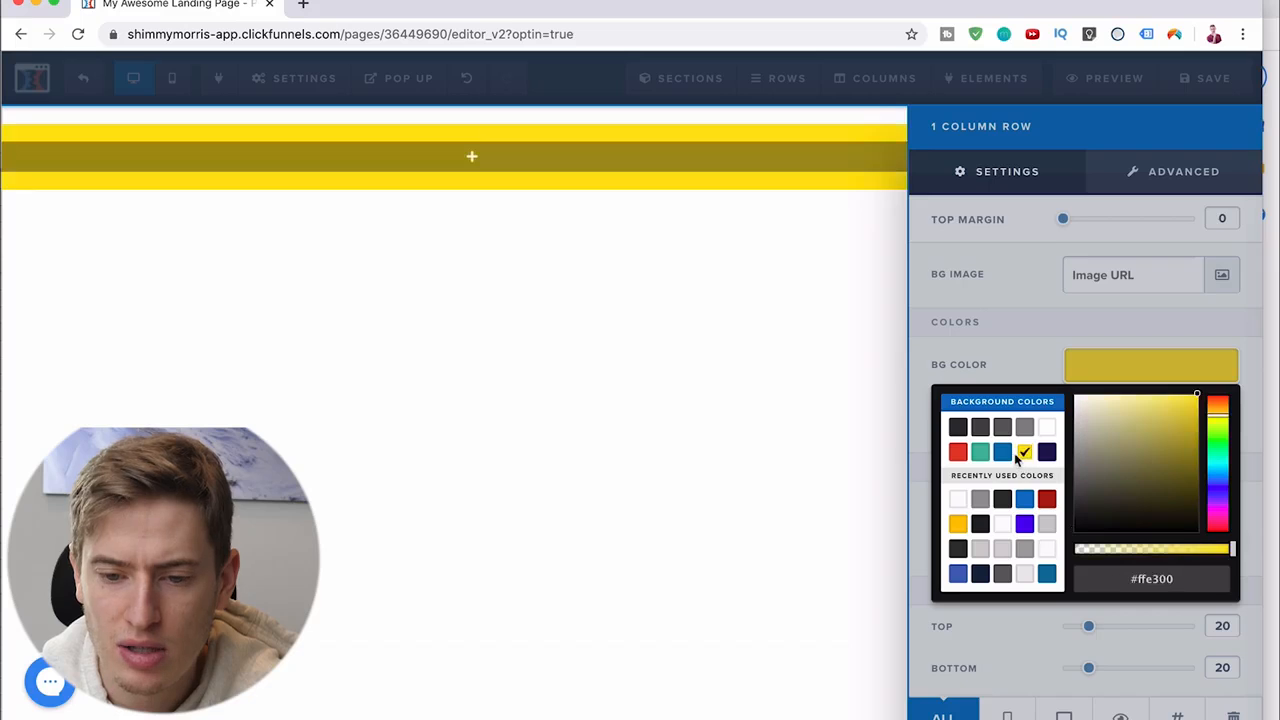
pyautogui.click(832, 419)
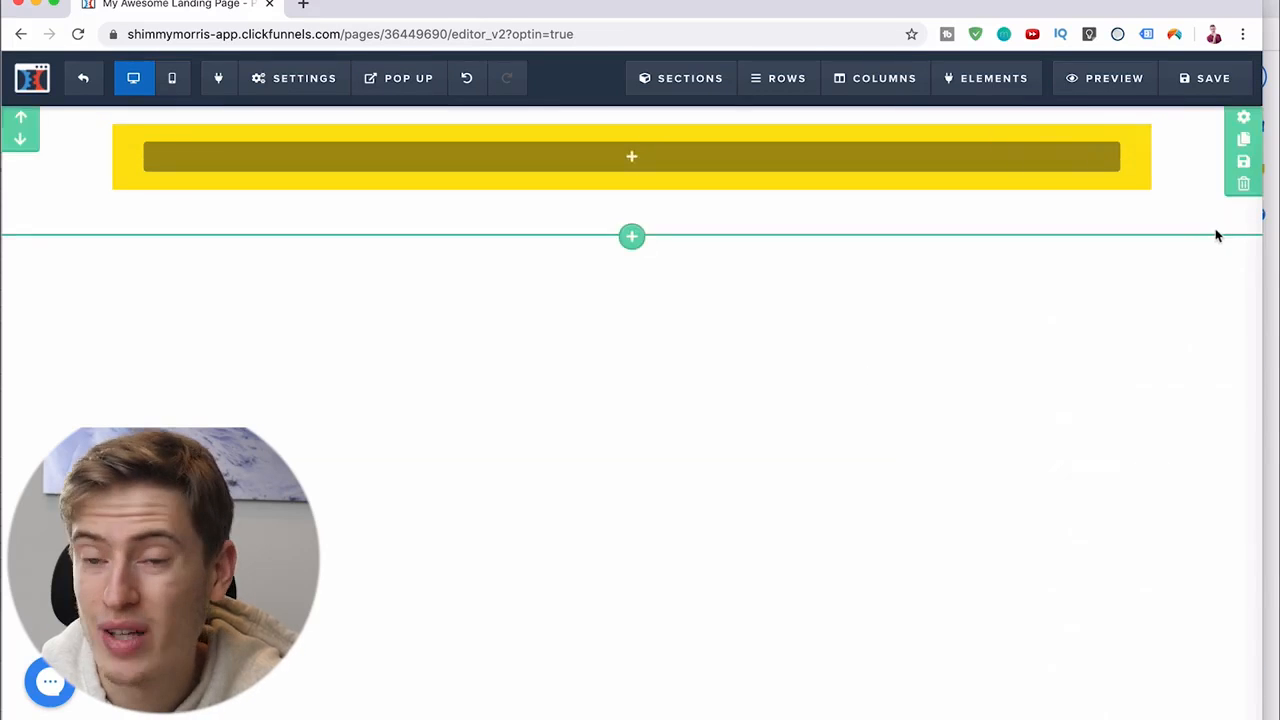
# Delete the one-column row and set the full-width section's background colour to #ffc600
pyautogui.click(1136, 138)
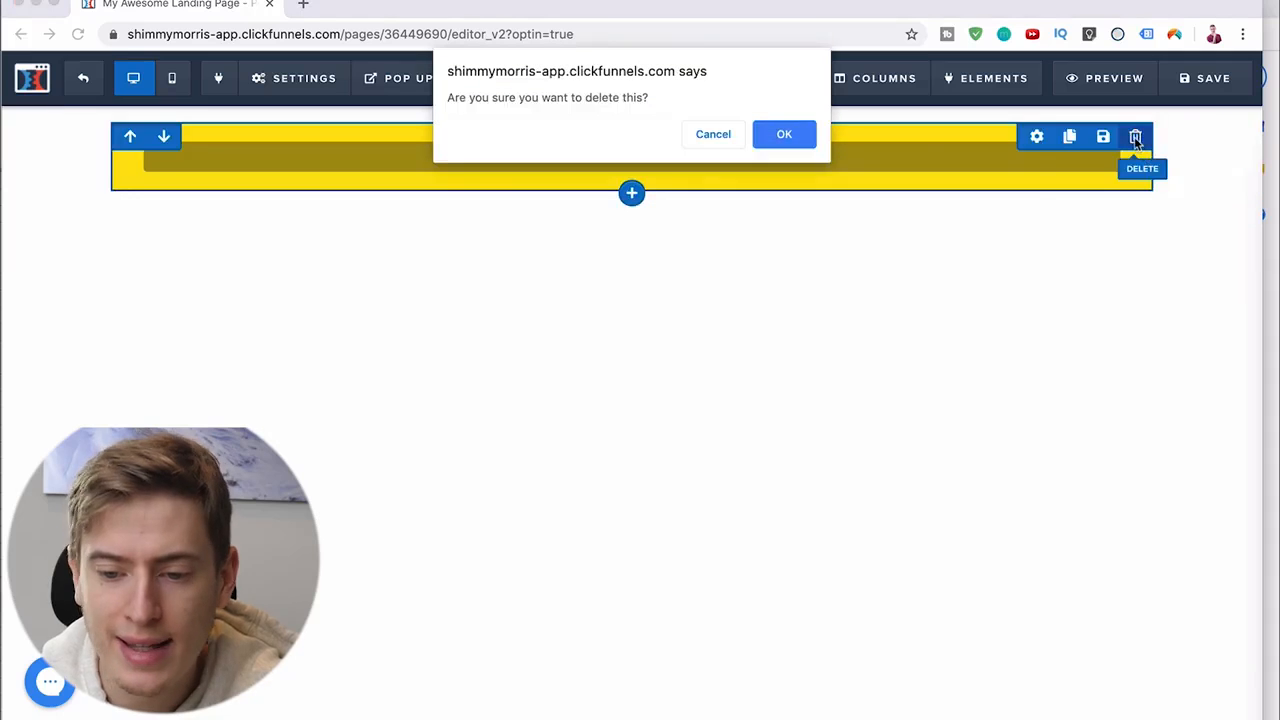
pyautogui.click(785, 132)
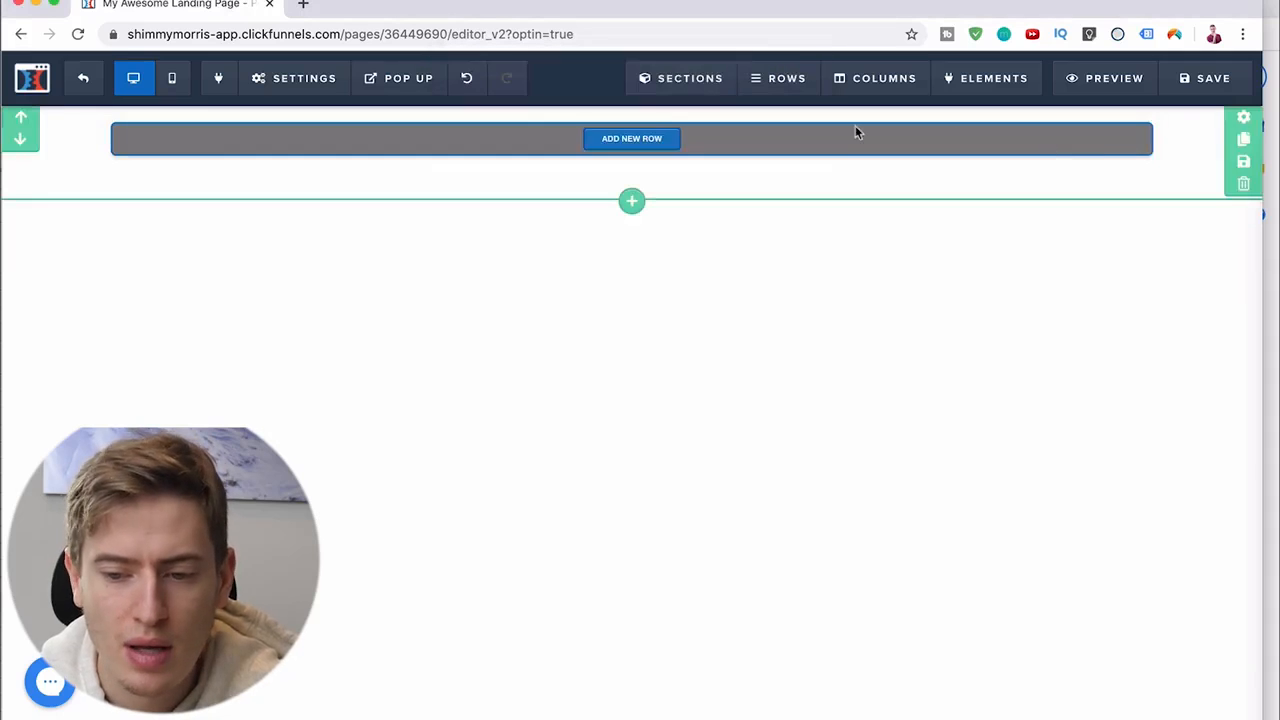
pyautogui.click(1244, 120)
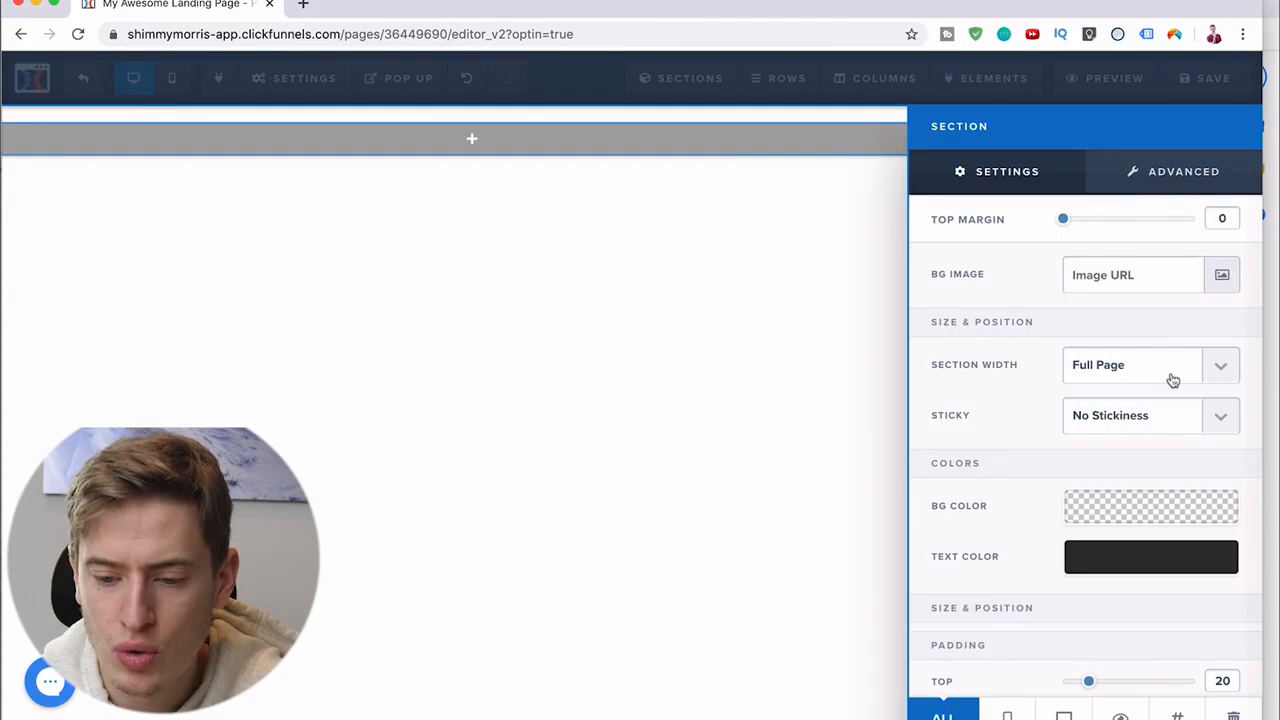
pyautogui.click(1182, 514)
pyautogui.click(958, 410)
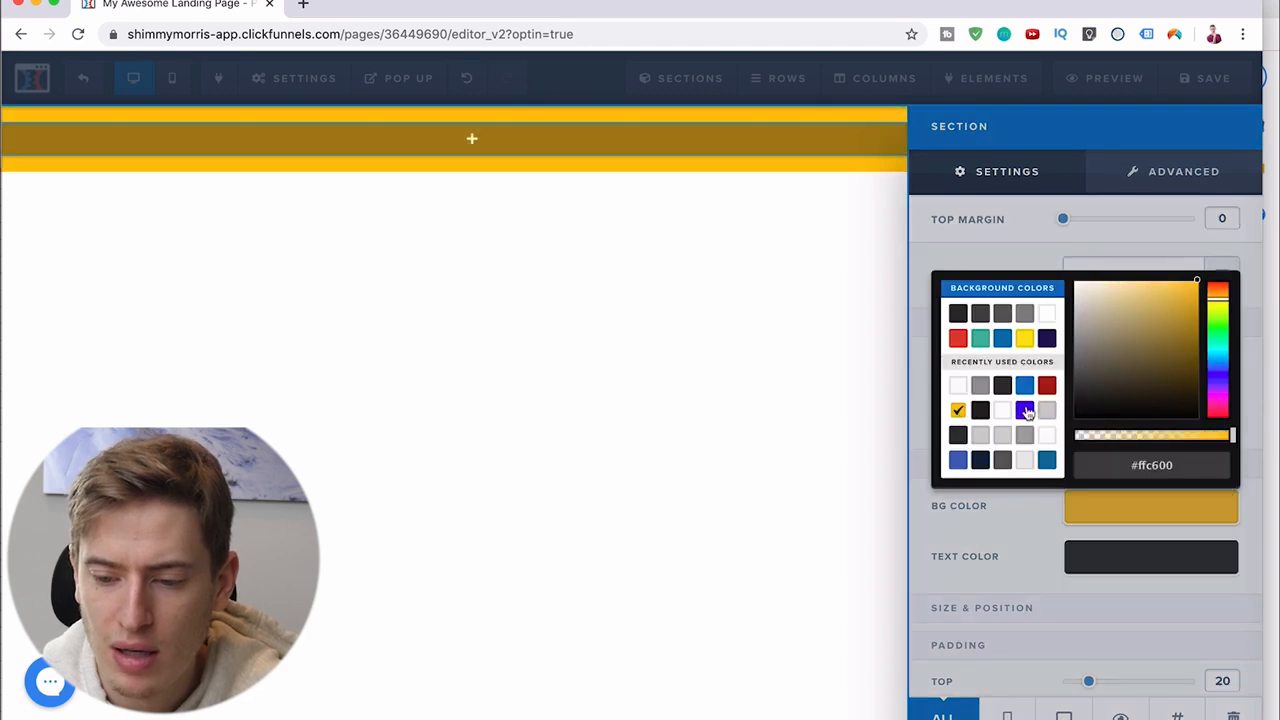
pyautogui.click(594, 523)
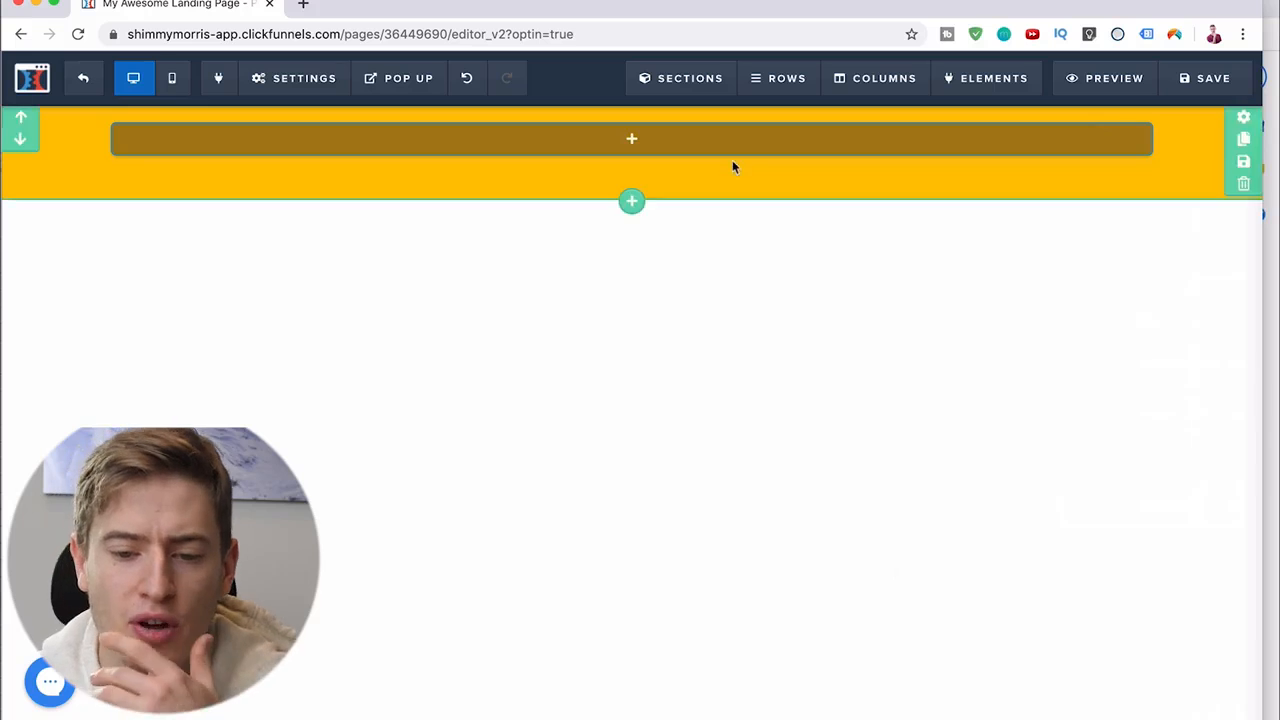
# Add a two-column row to the section, narrow its left column, and place an image element in that column
pyautogui.click(633, 202)
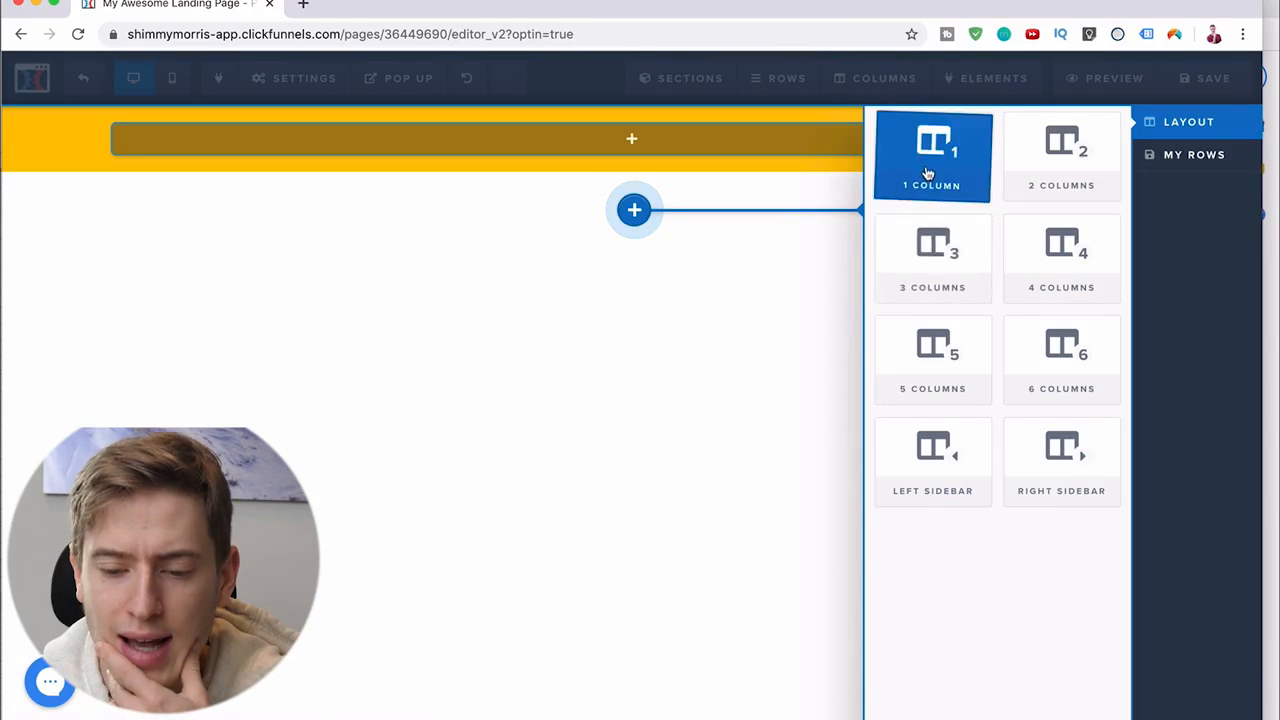
pyautogui.click(1030, 160)
pyautogui.moveTo(632, 157); pyautogui.dragTo(405, 165)
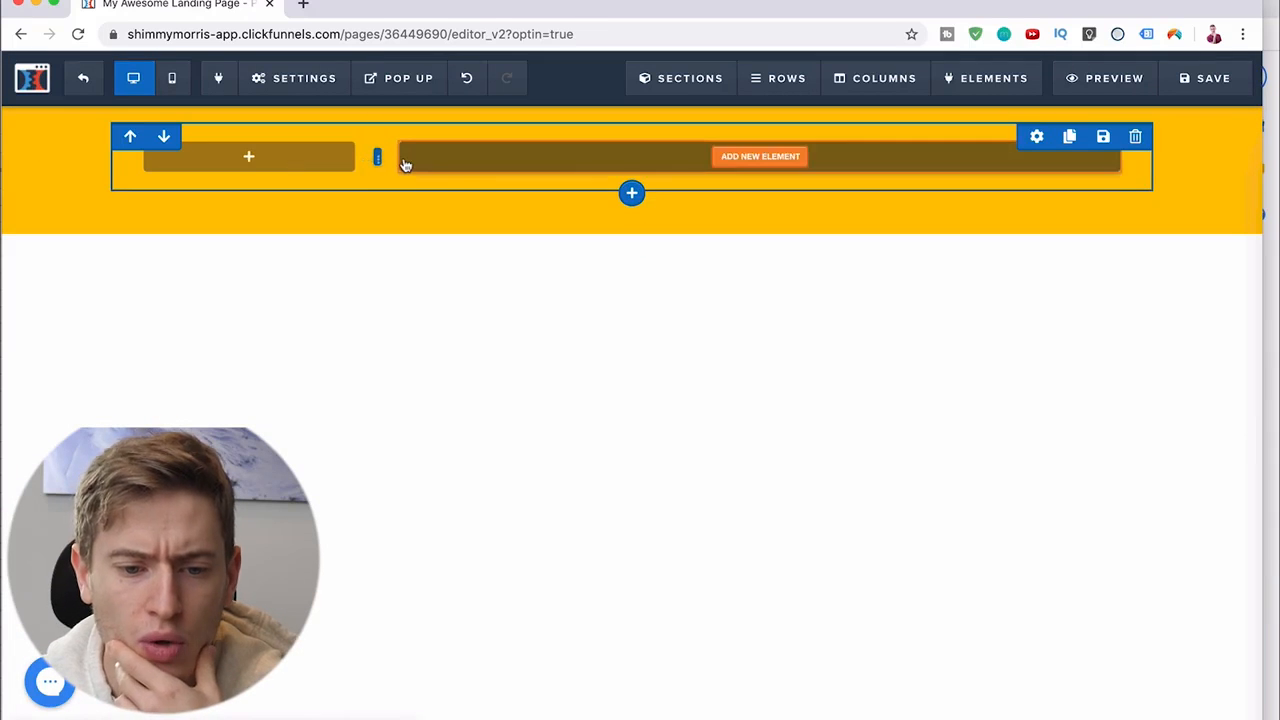
pyautogui.click(265, 158)
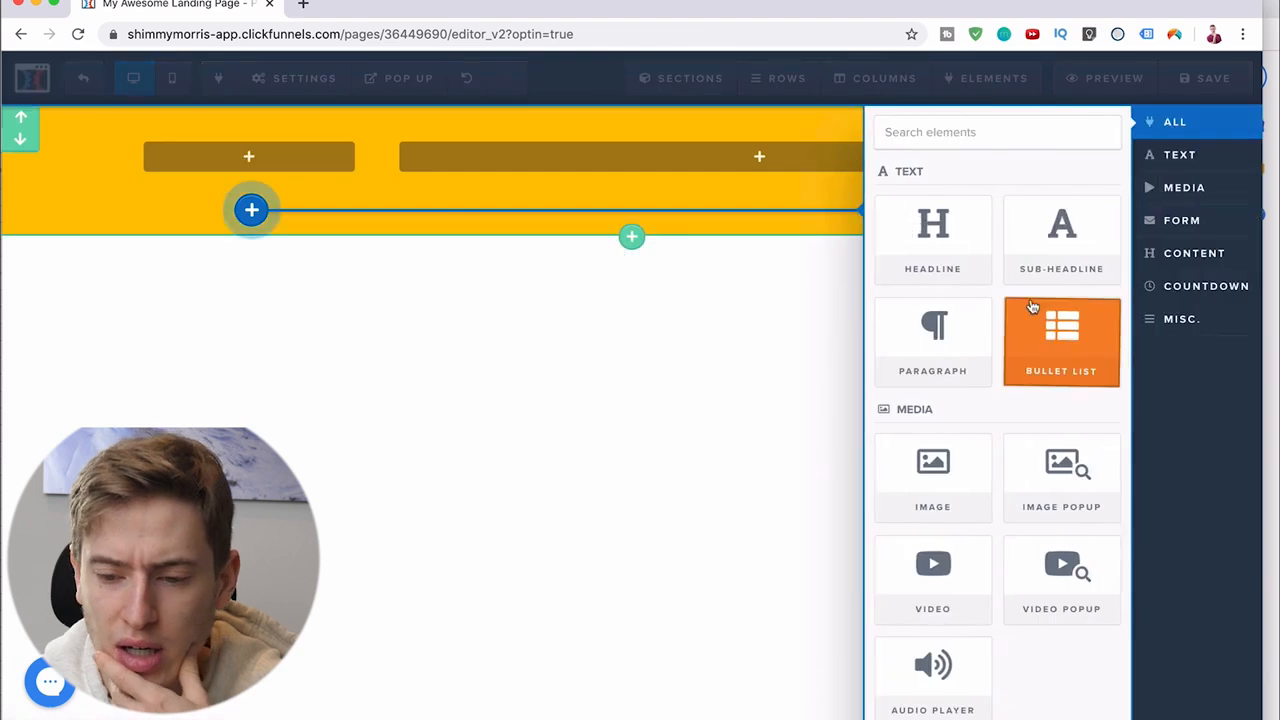
pyautogui.click(963, 486)
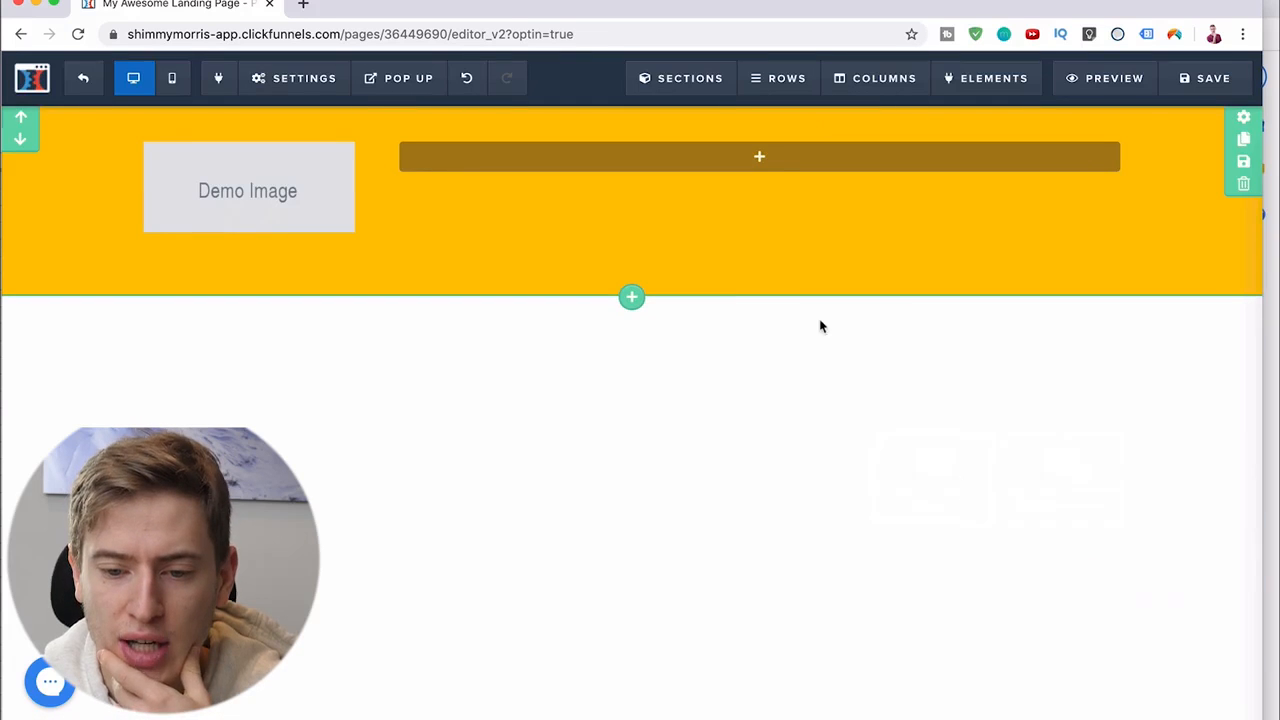
pyautogui.click(770, 154)
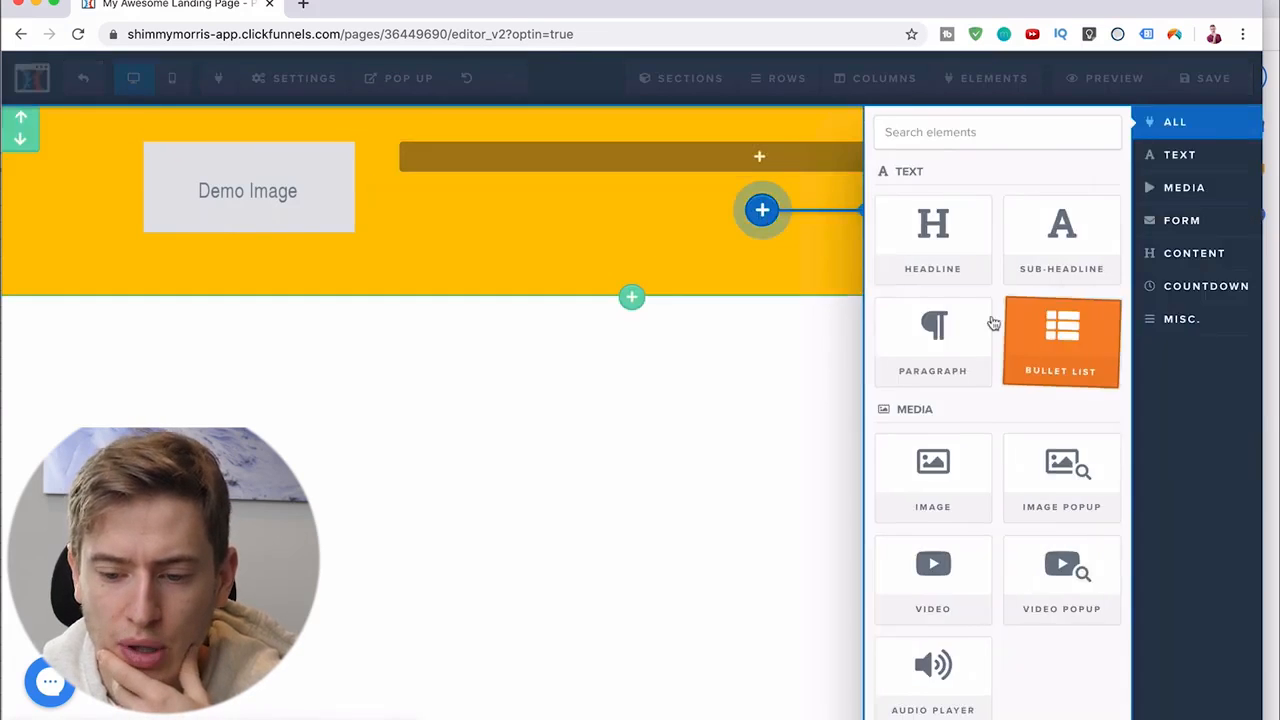
pyautogui.click(930, 465)
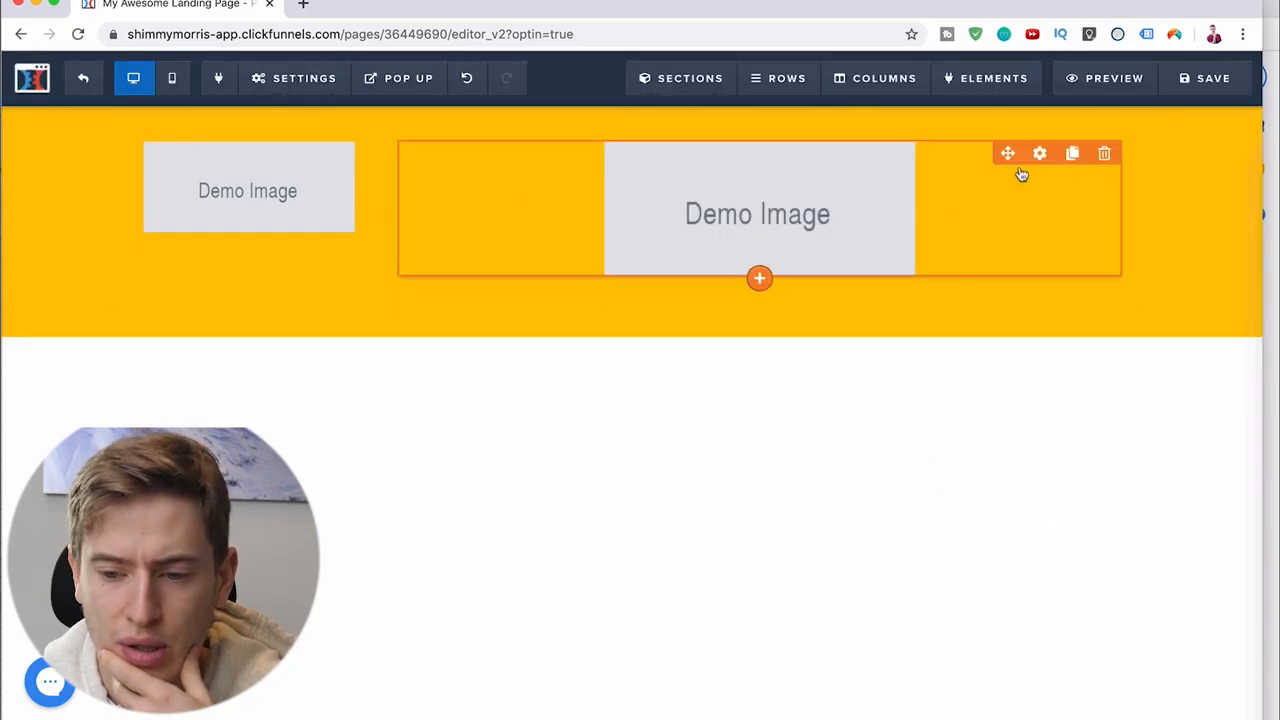
pyautogui.click(866, 207)
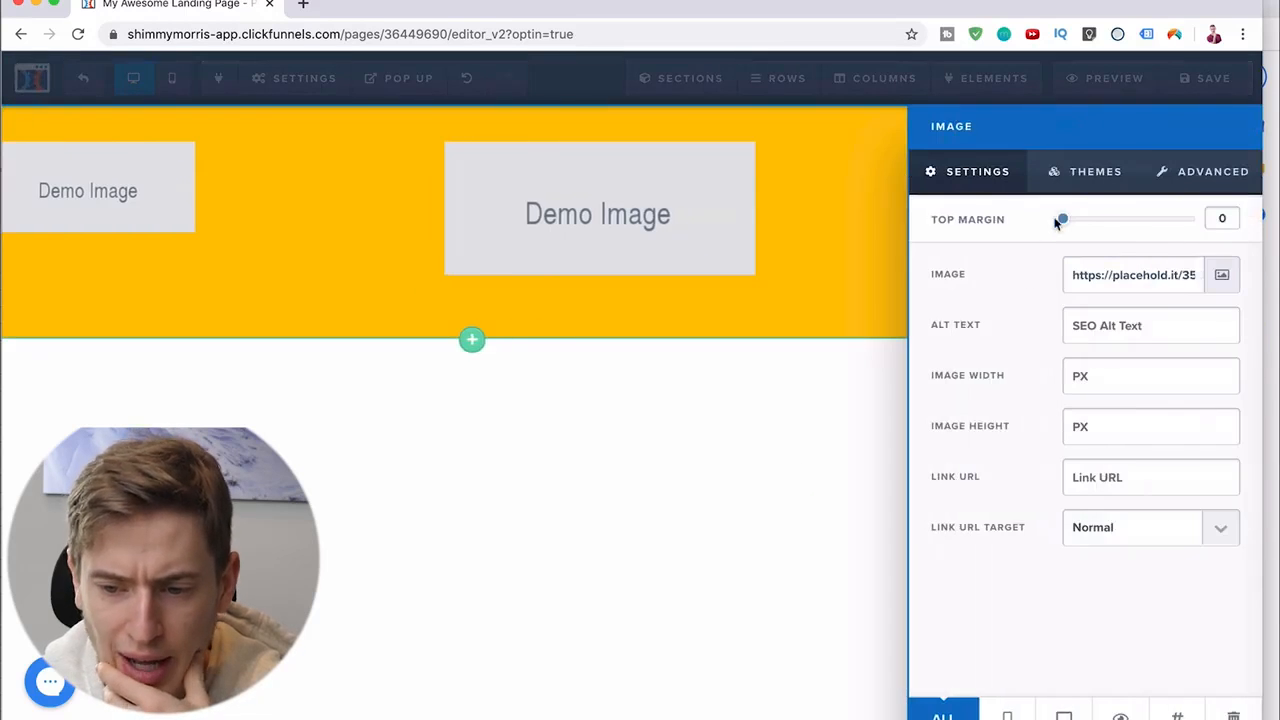
pyautogui.moveTo(994, 197)
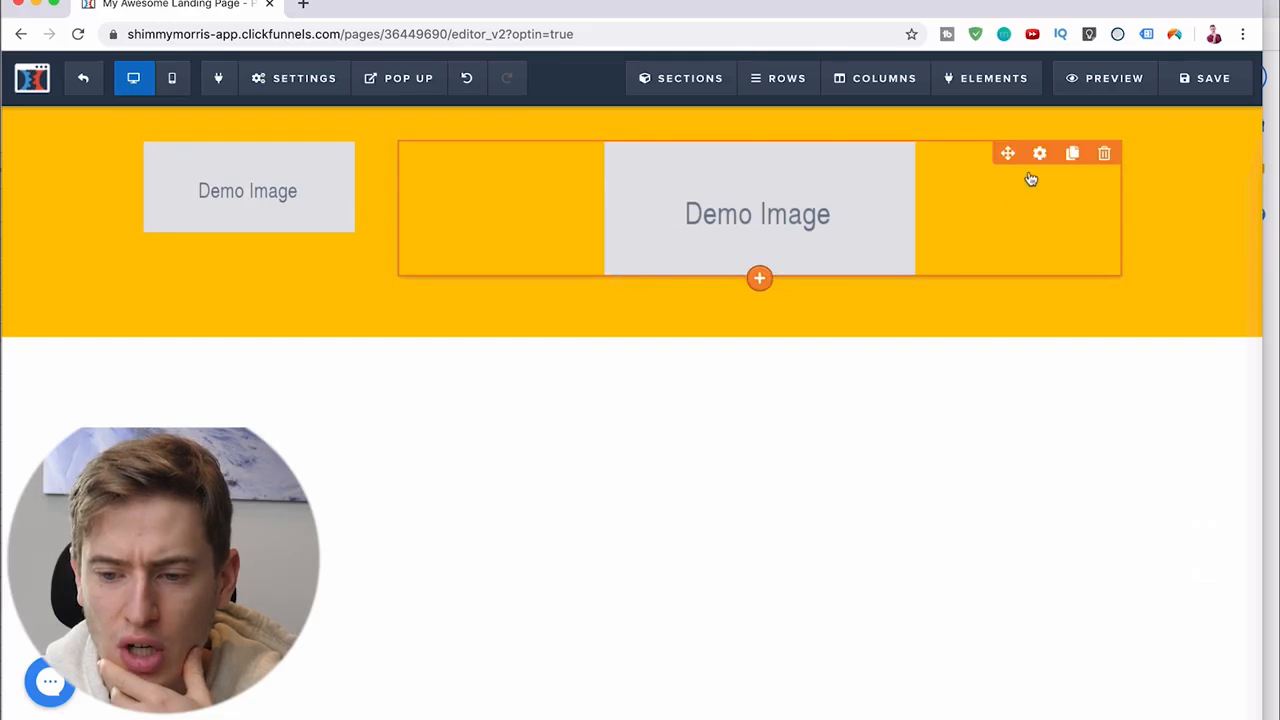
pyautogui.click(1108, 152)
pyautogui.click(780, 135)
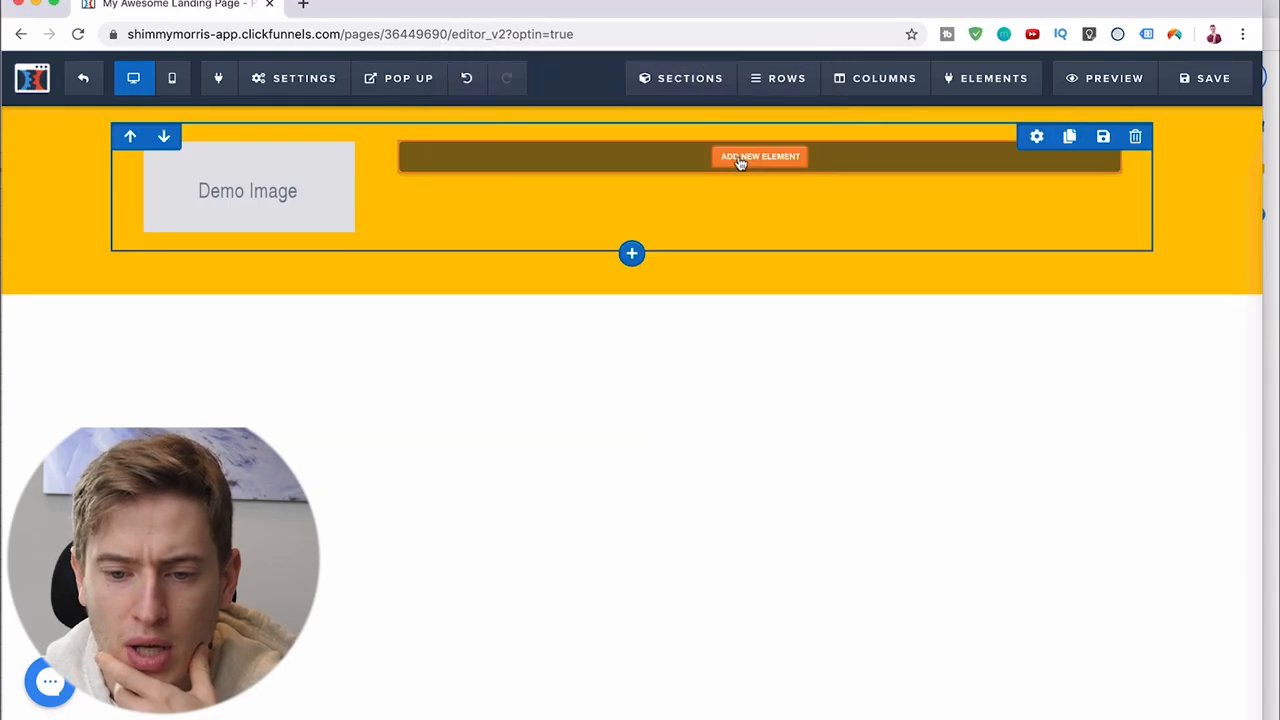
# Add a headline element to the wide right column with the text "Do you want to get fit?"
pyautogui.click(740, 158)
pyautogui.click(945, 212)
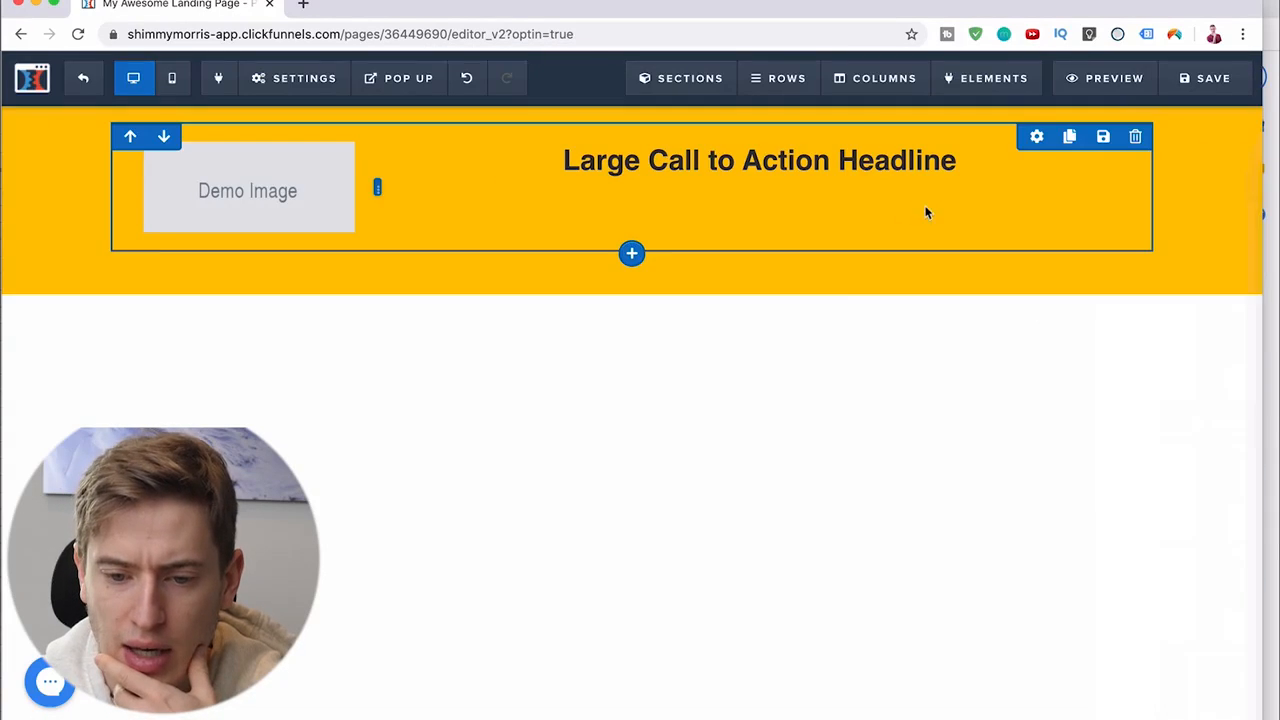
pyautogui.click(750, 162)
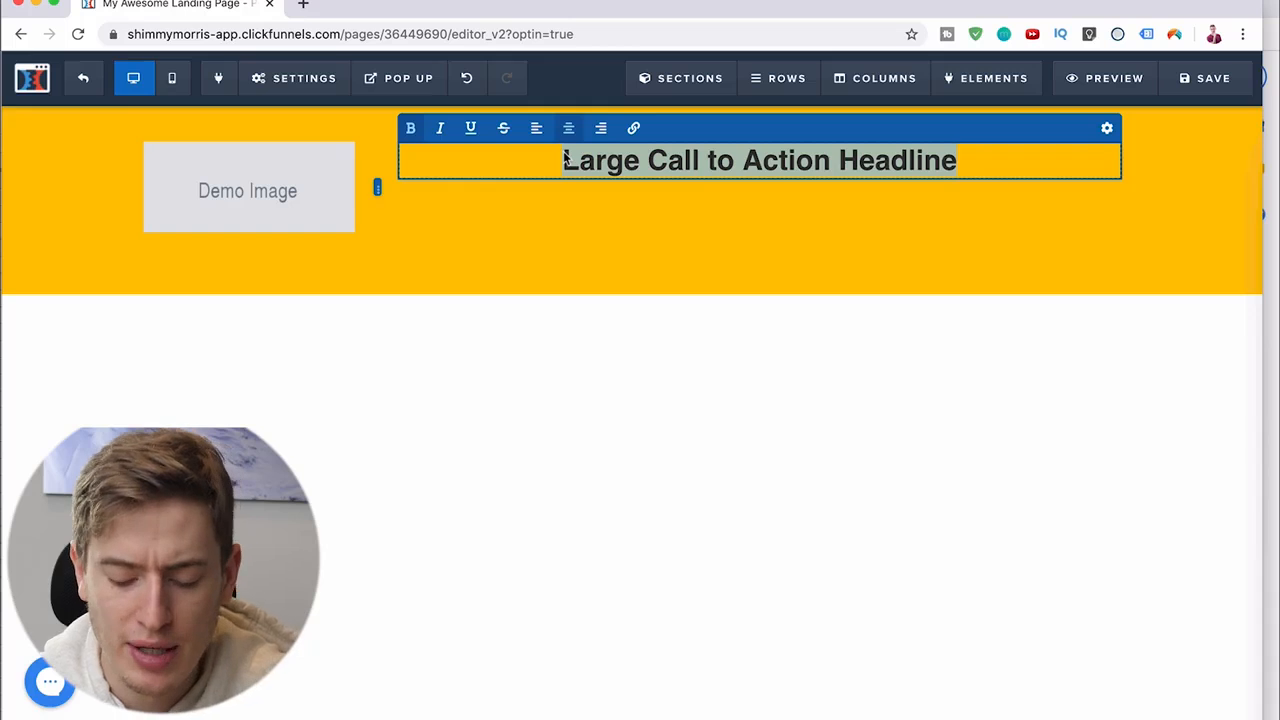
pyautogui.write('Do you want to get fit?')
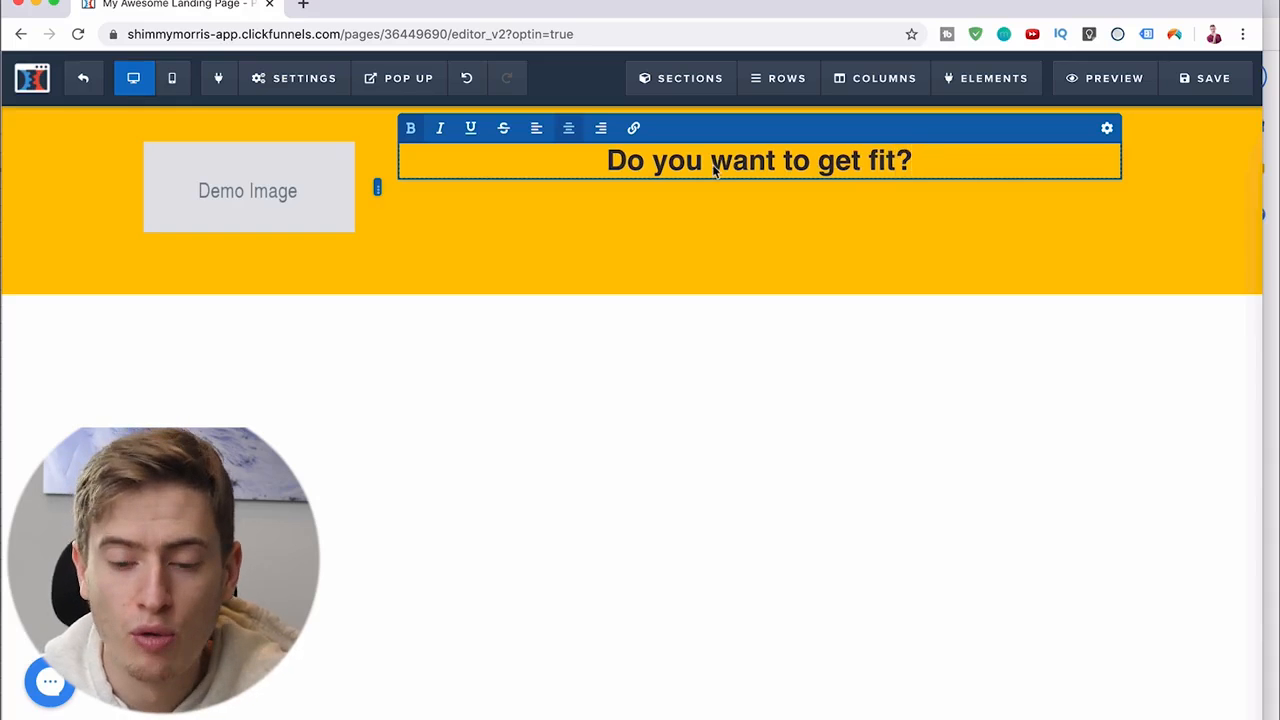
pyautogui.click(1010, 364)
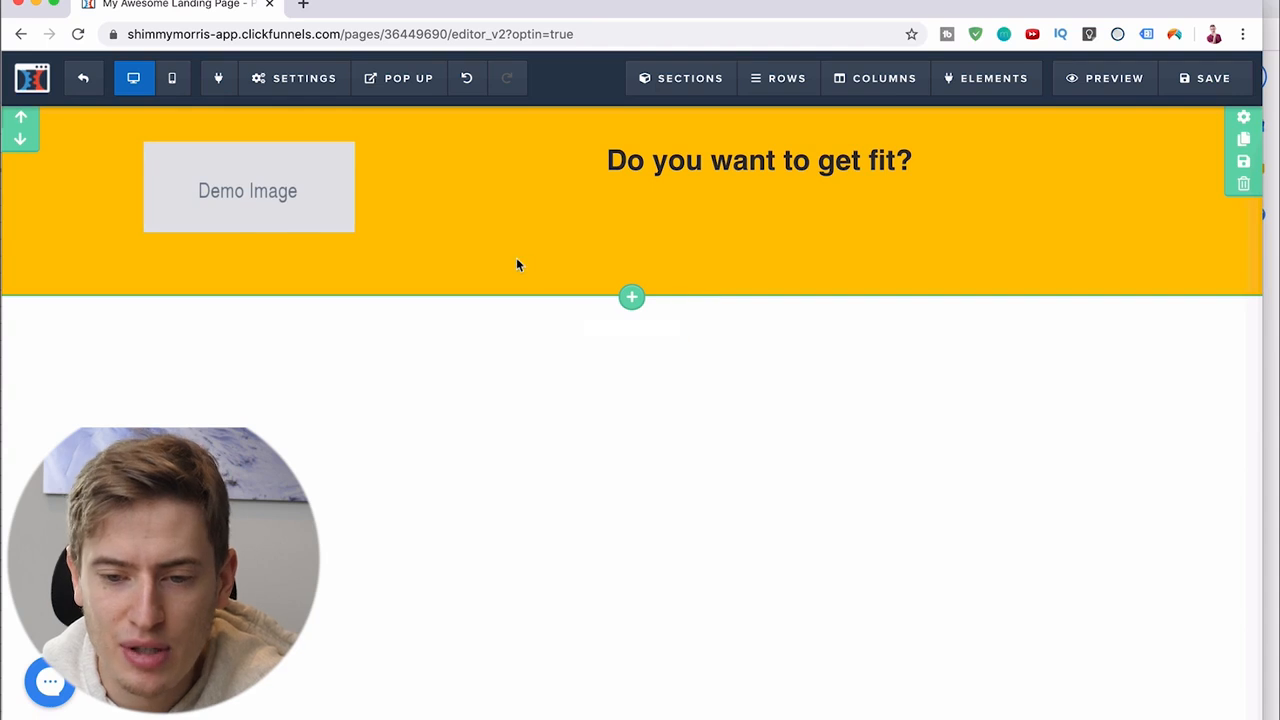
# Open Unsplash in a new browser tab and search its photos for "personal training"
pyautogui.click(302, 6)
pyautogui.write('un')
pyautogui.press('Return')
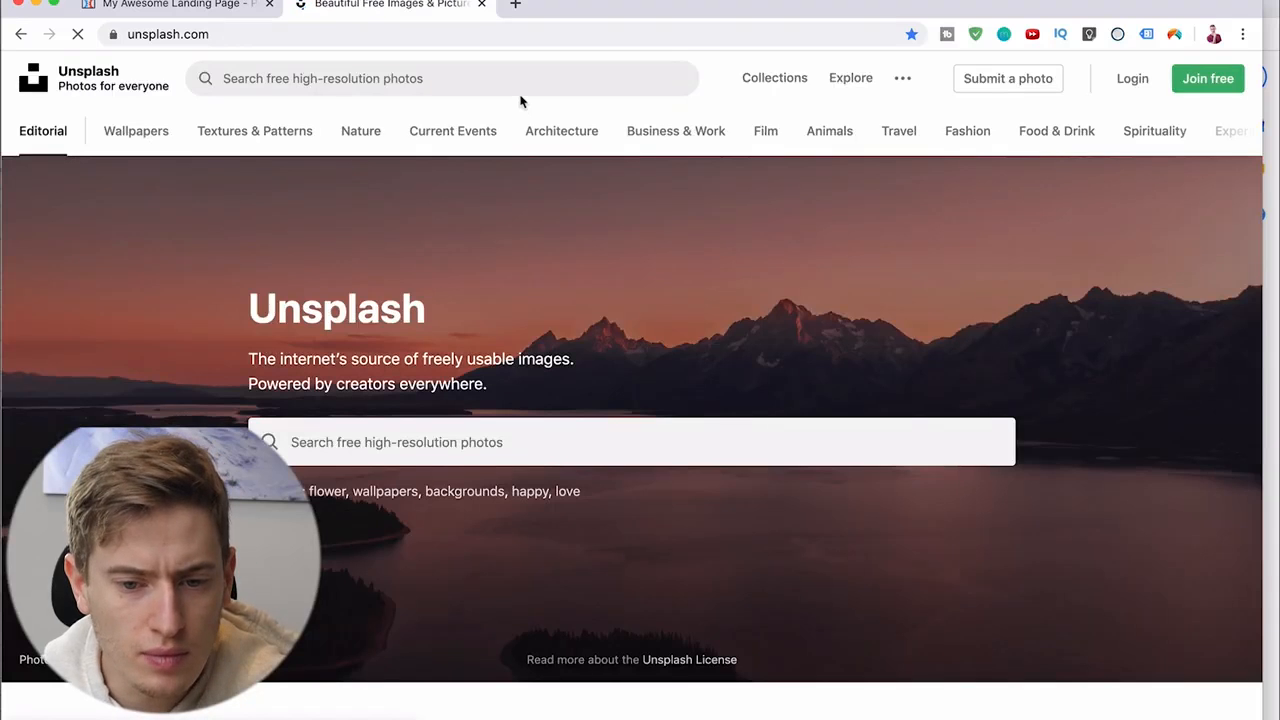
pyautogui.write('personal')
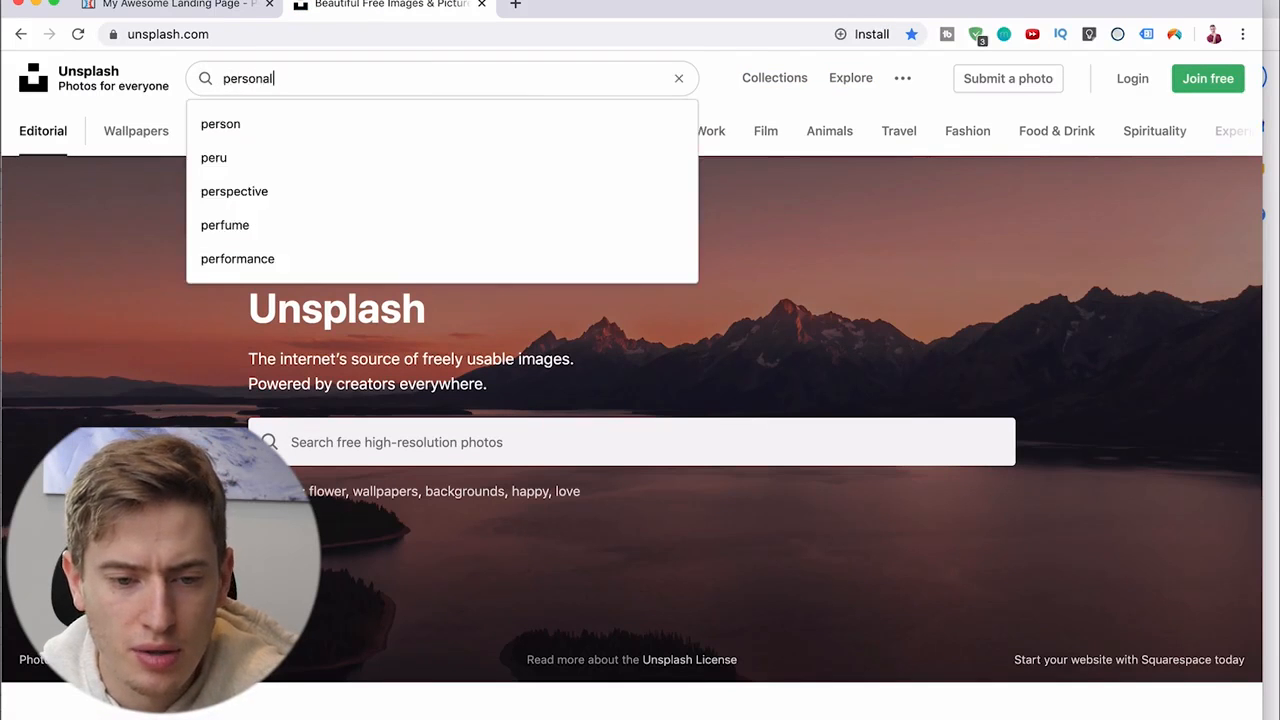
pyautogui.write(' training')
pyautogui.press('Return')
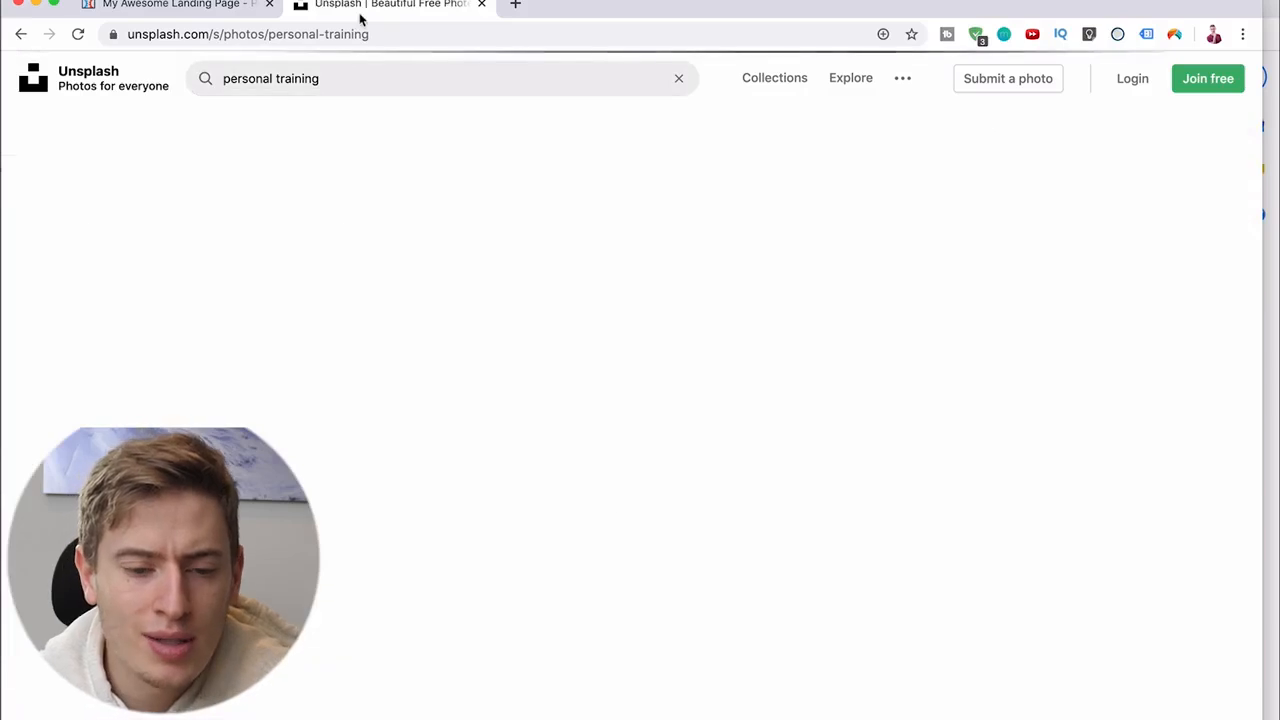
# Find the photo of the woman about to lift a barbell and download it for free
pyautogui.scroll(-10, 368, 163)
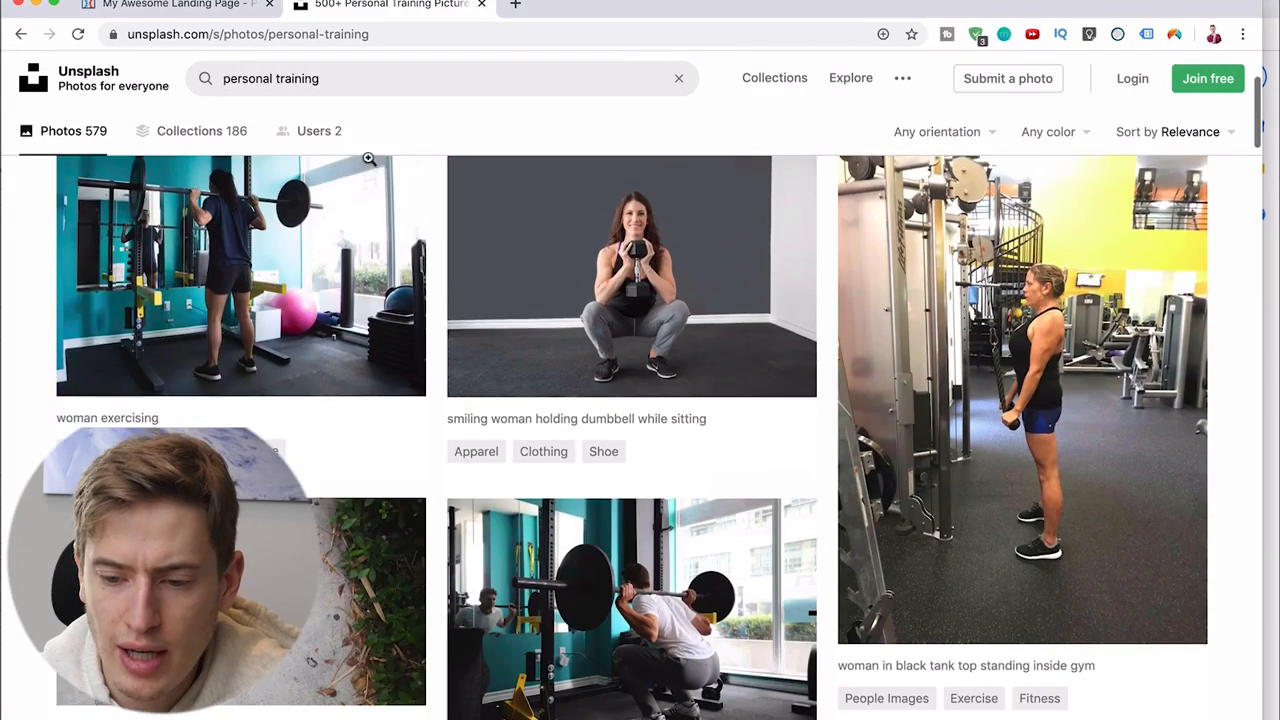
pyautogui.scroll(-9, 368, 163)
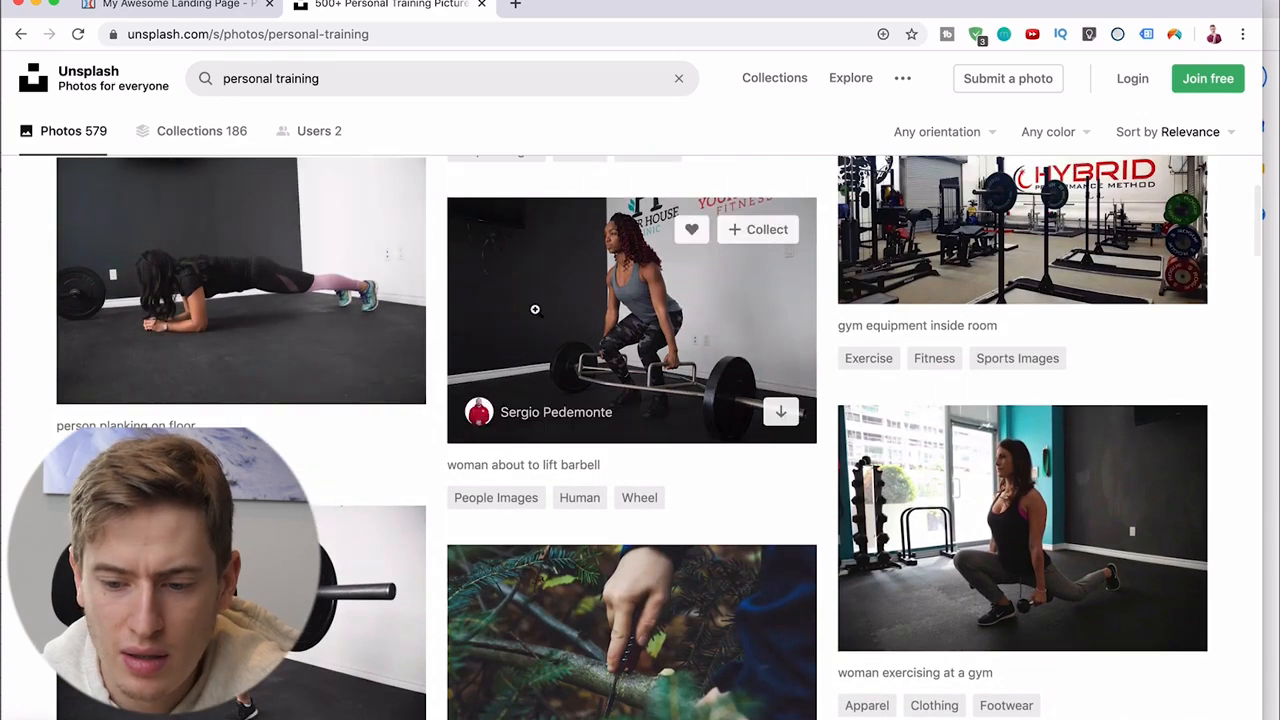
pyautogui.click(535, 309)
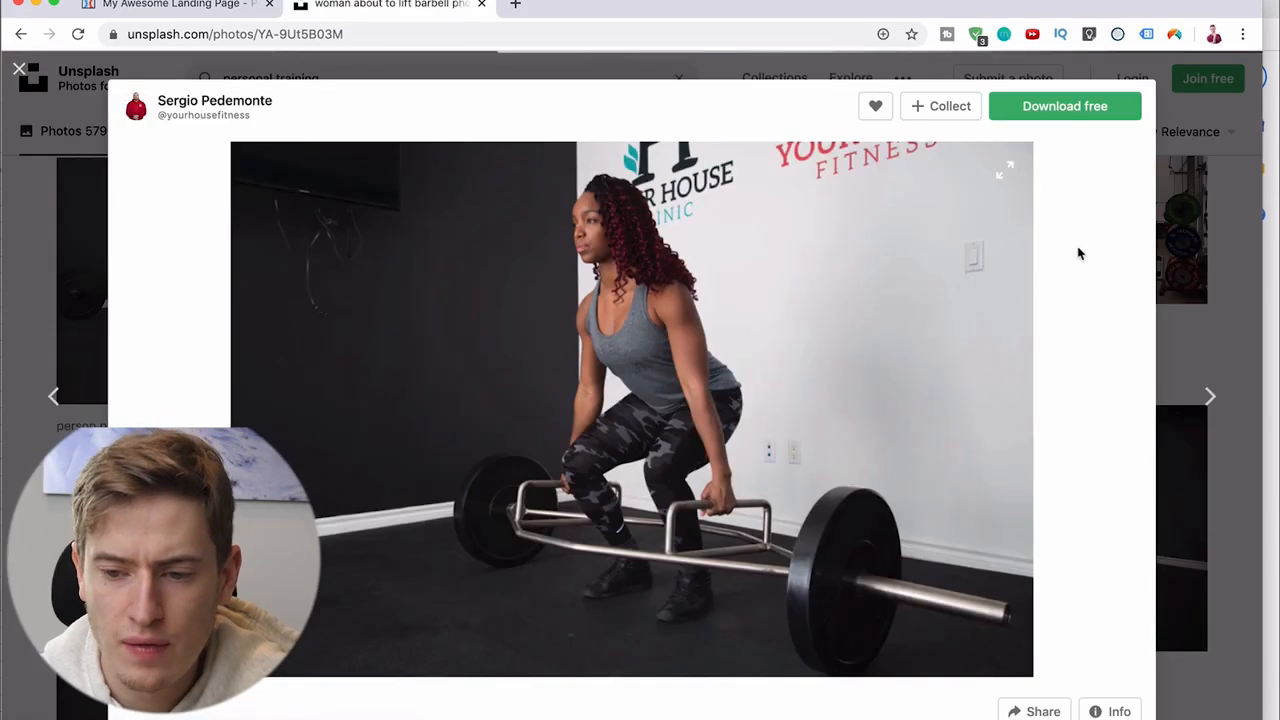
pyautogui.click(1063, 117)
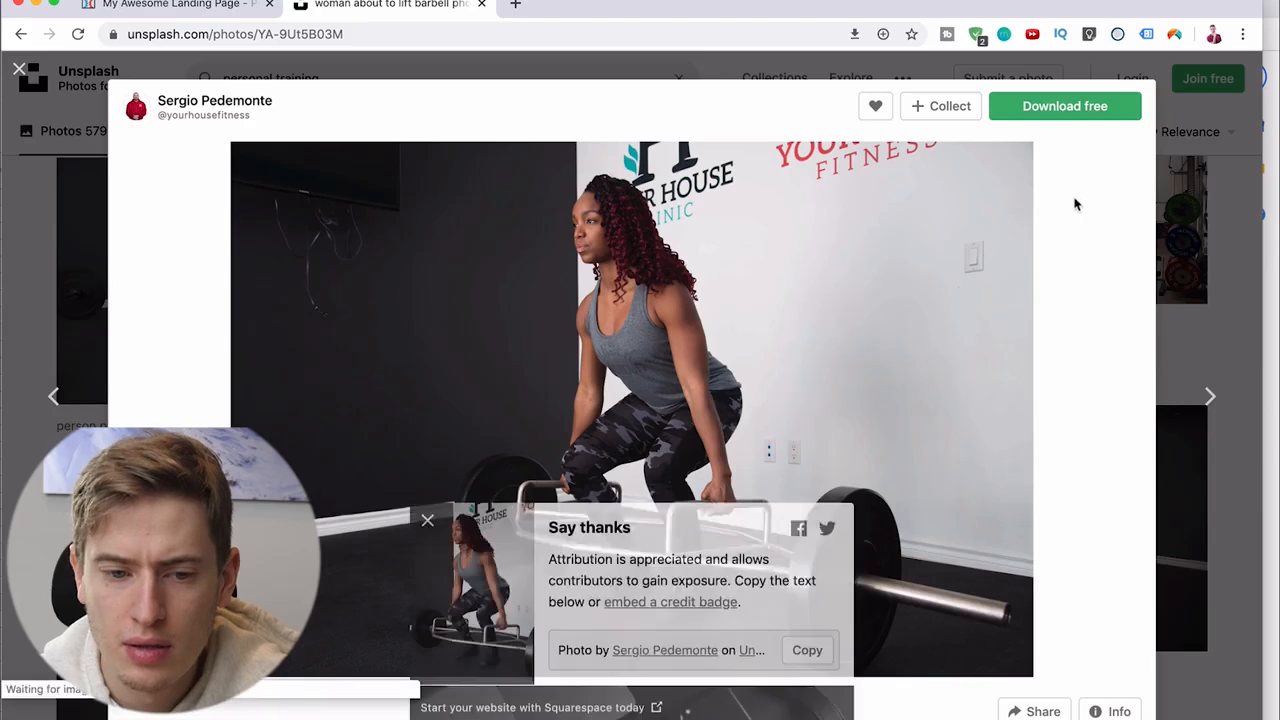
# Return to the ClickFunnels page editor and replace the demo image with the downloaded barbell photo, uploaded from the Downloads folder
pyautogui.click(197, 7)
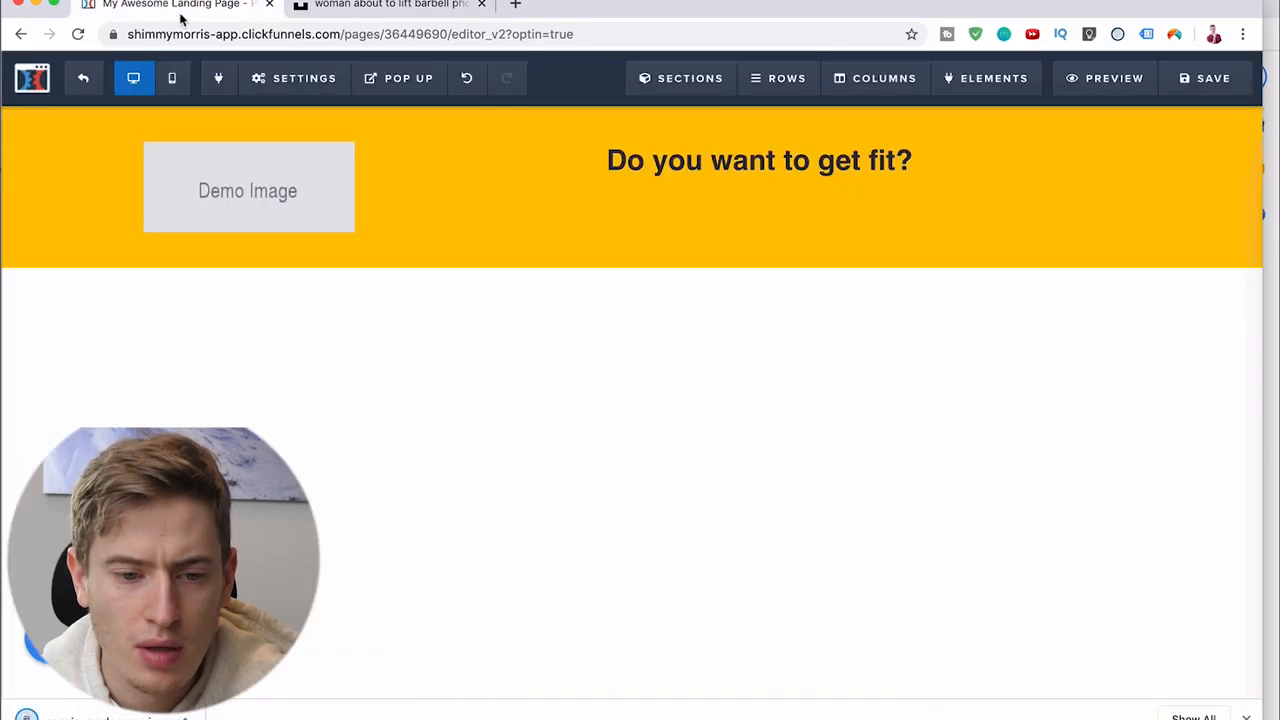
pyautogui.click(243, 187)
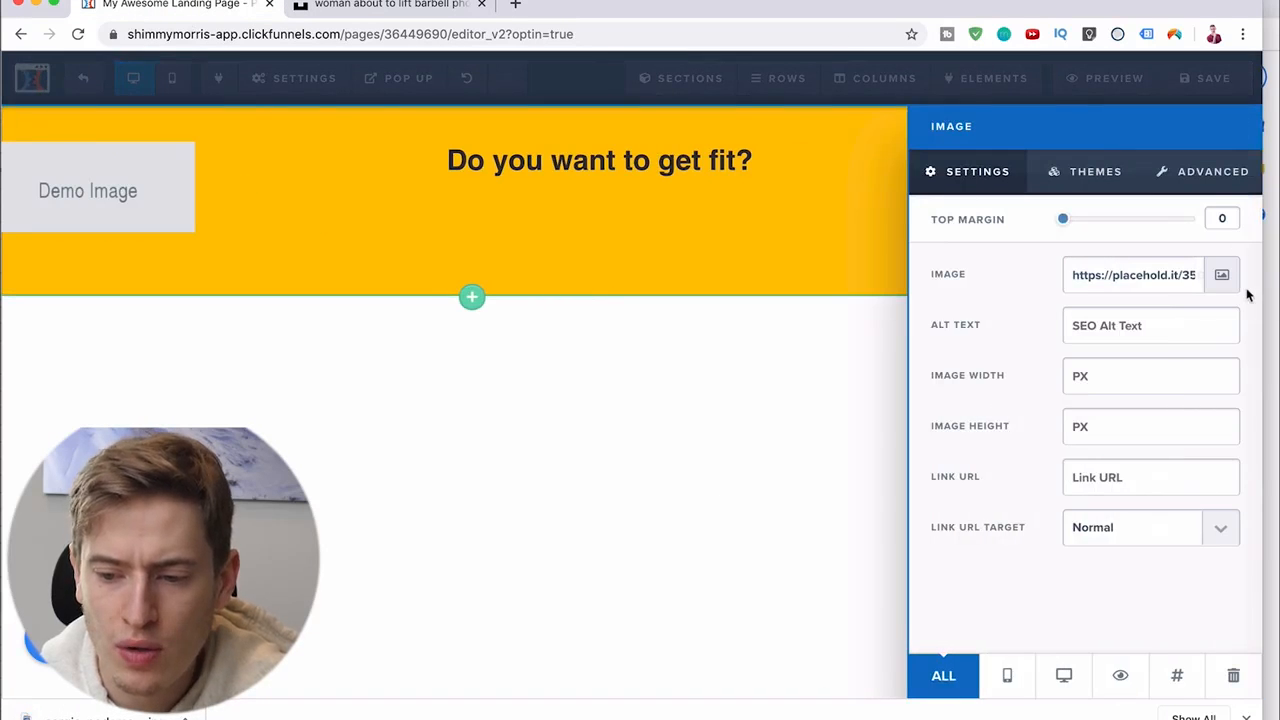
pyautogui.click(1224, 277)
pyautogui.click(1101, 131)
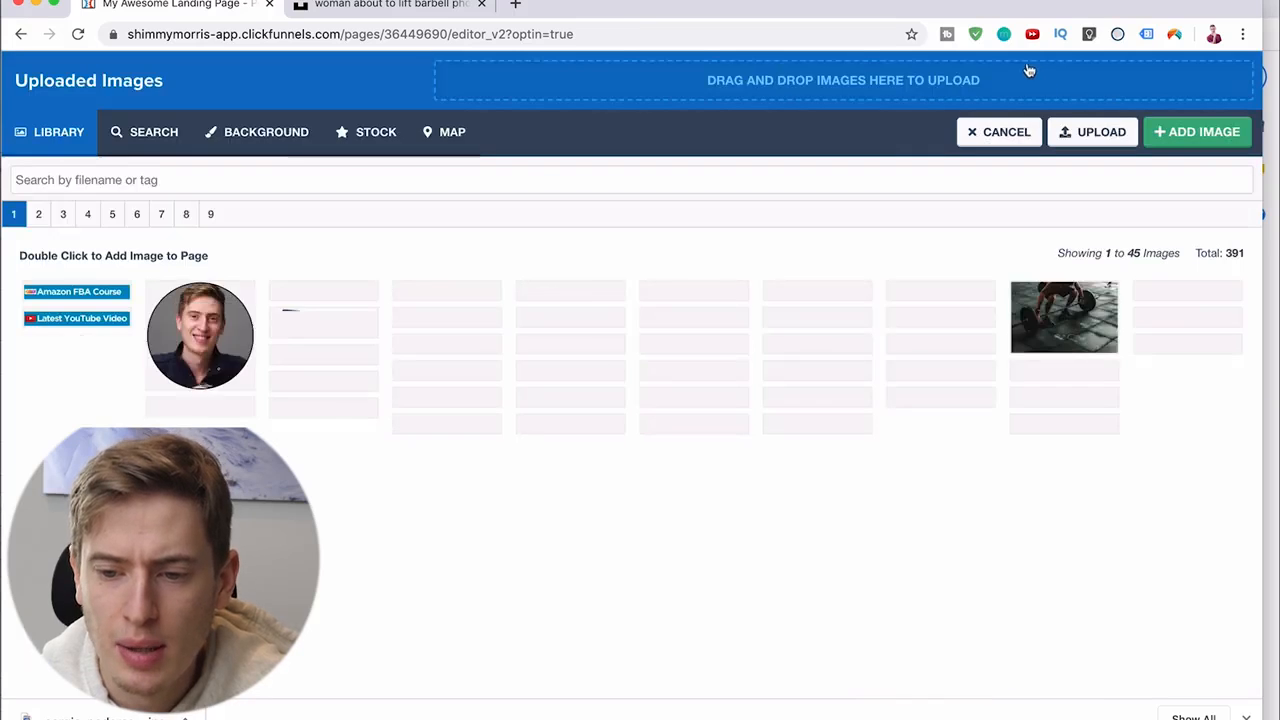
pyautogui.click(335, 164)
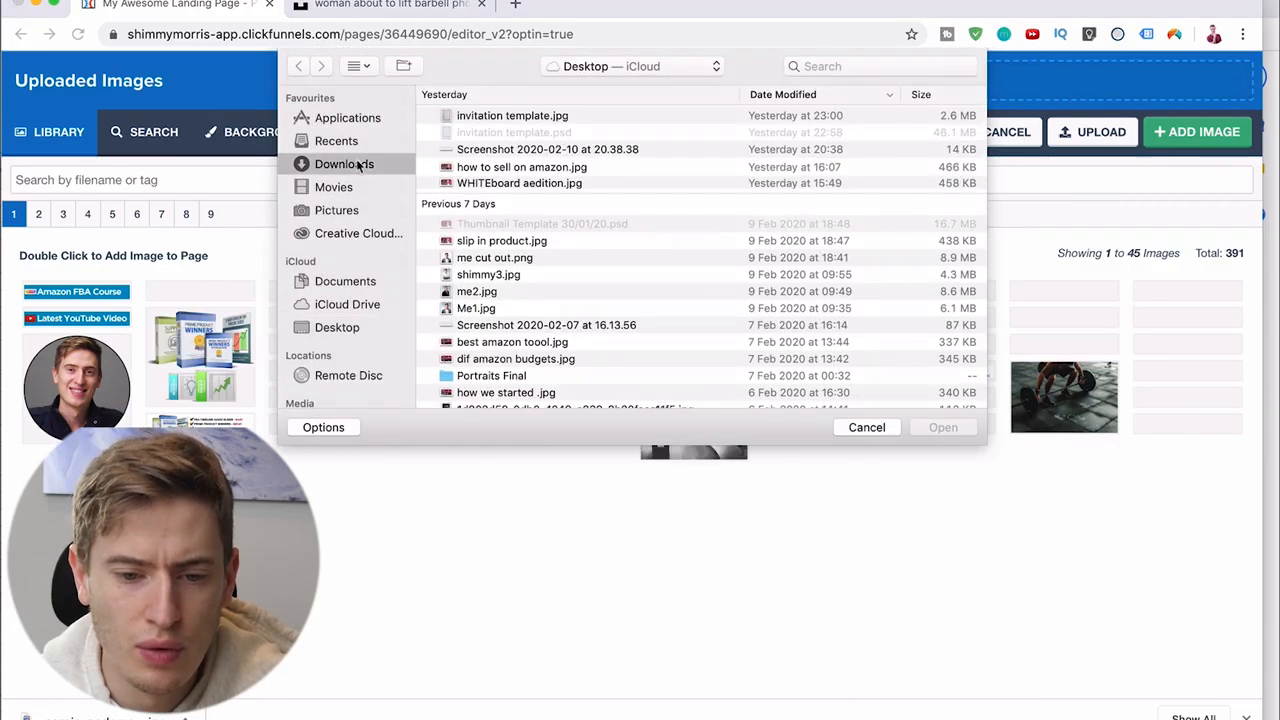
pyautogui.click(466, 117)
pyautogui.doubleClick(466, 120)
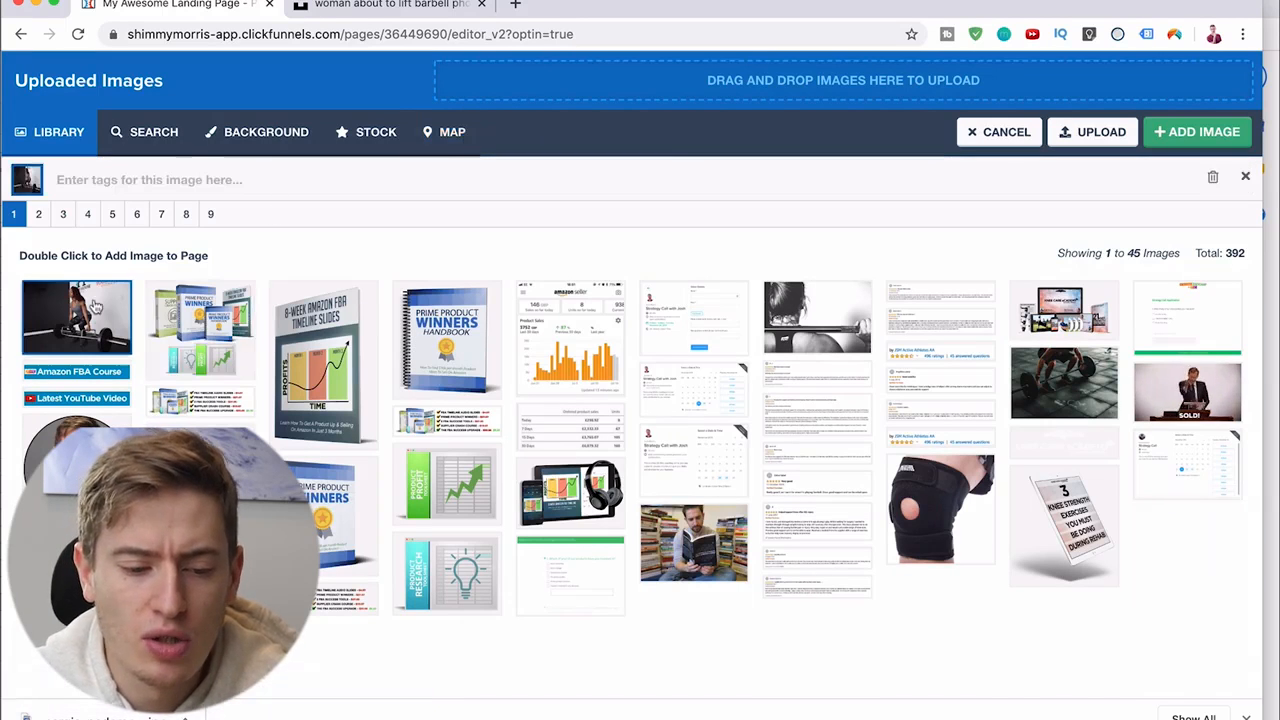
pyautogui.doubleClick(95, 307)
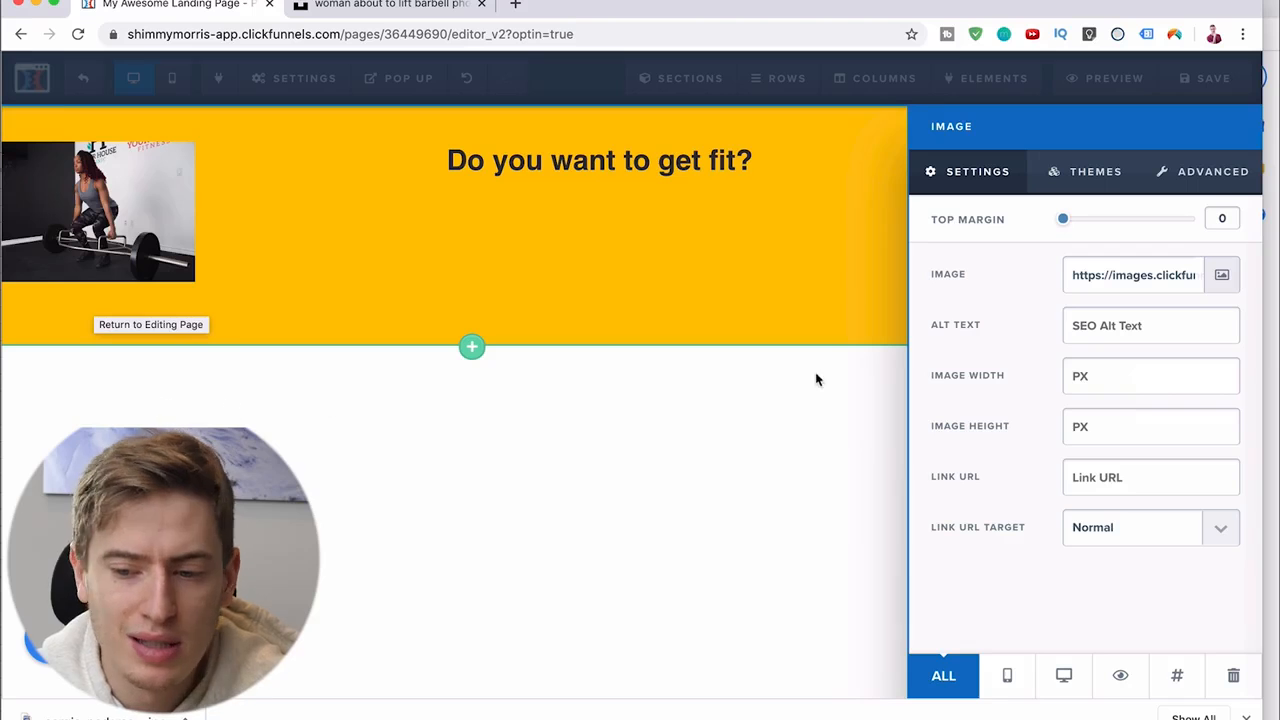
# Apply the second image theme, a thin light border, to the barbell photo
pyautogui.click(1074, 172)
pyautogui.click(1036, 474)
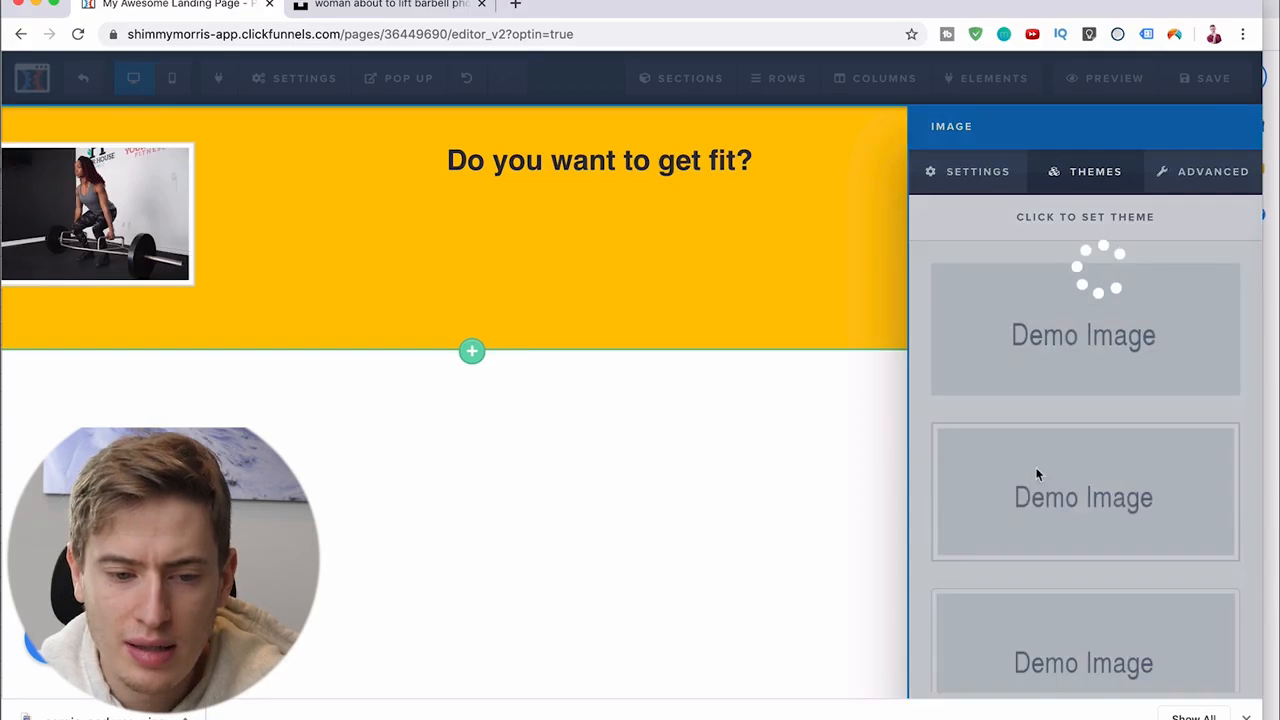
pyautogui.click(800, 492)
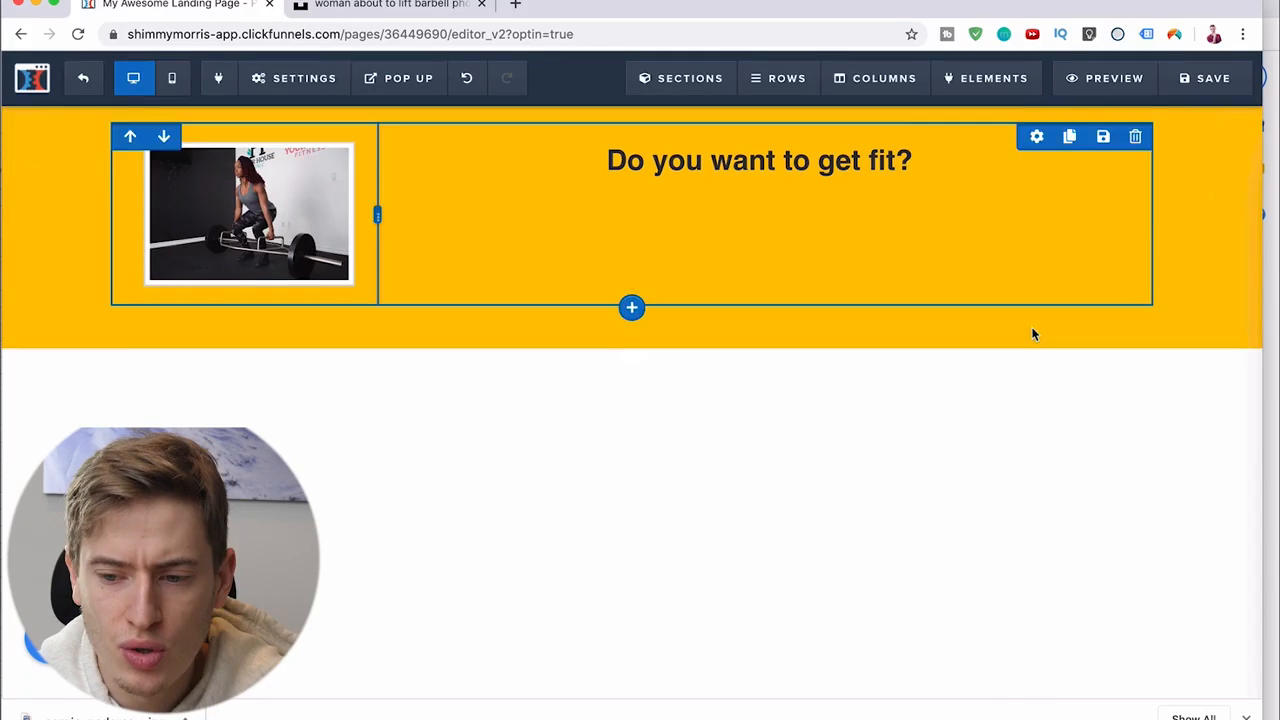
# Set the yellow section's bottom and top padding to 0
pyautogui.click(1244, 119)
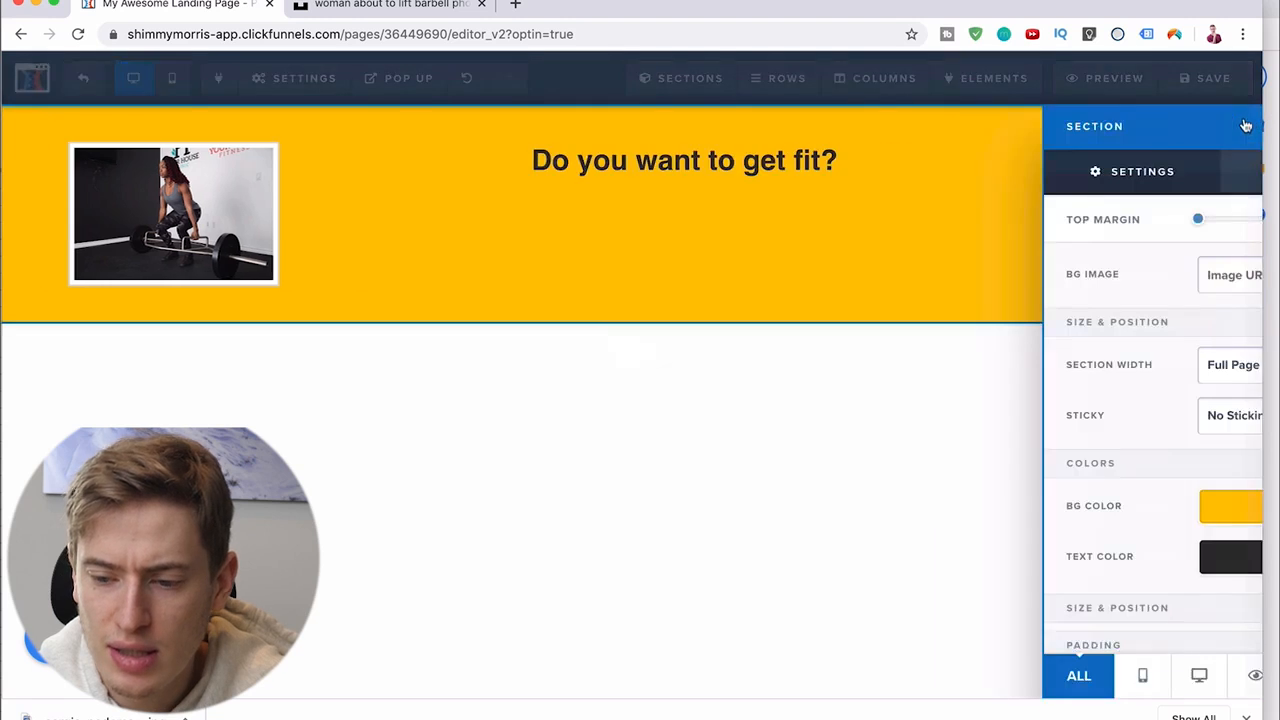
pyautogui.scroll(-3, 1078, 329)
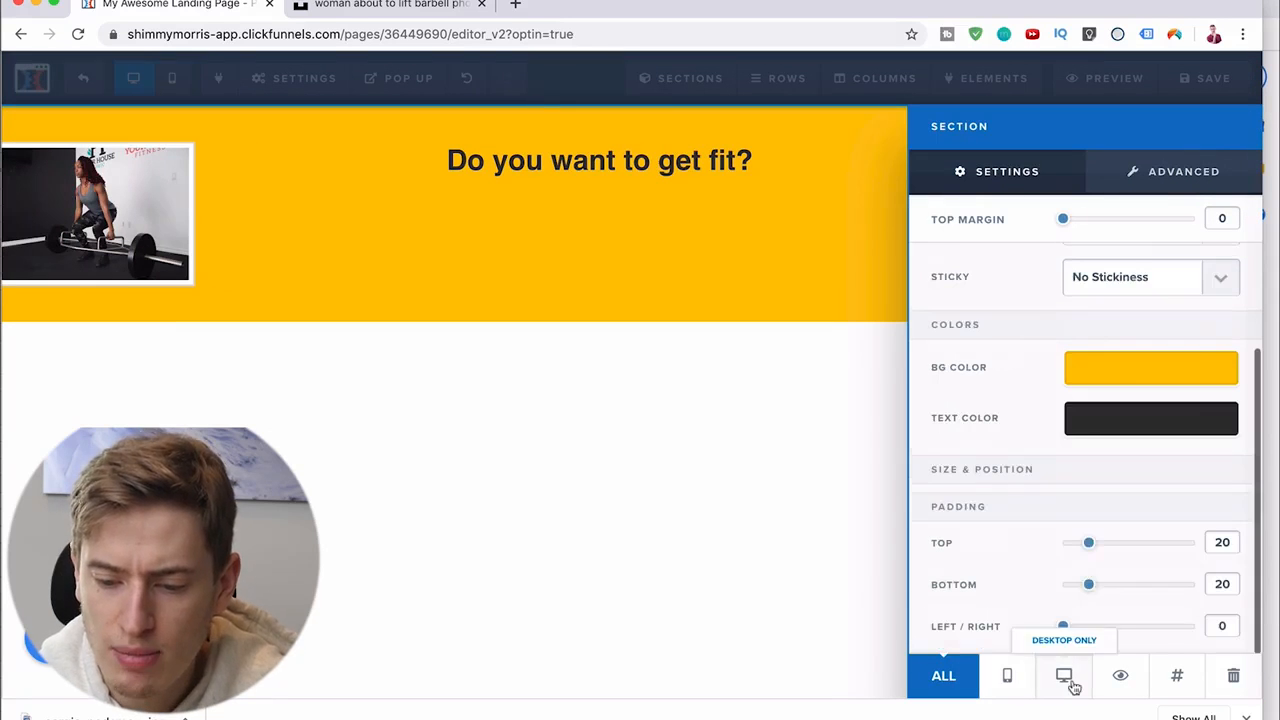
pyautogui.moveTo(1089, 584); pyautogui.dragTo(1030, 592)
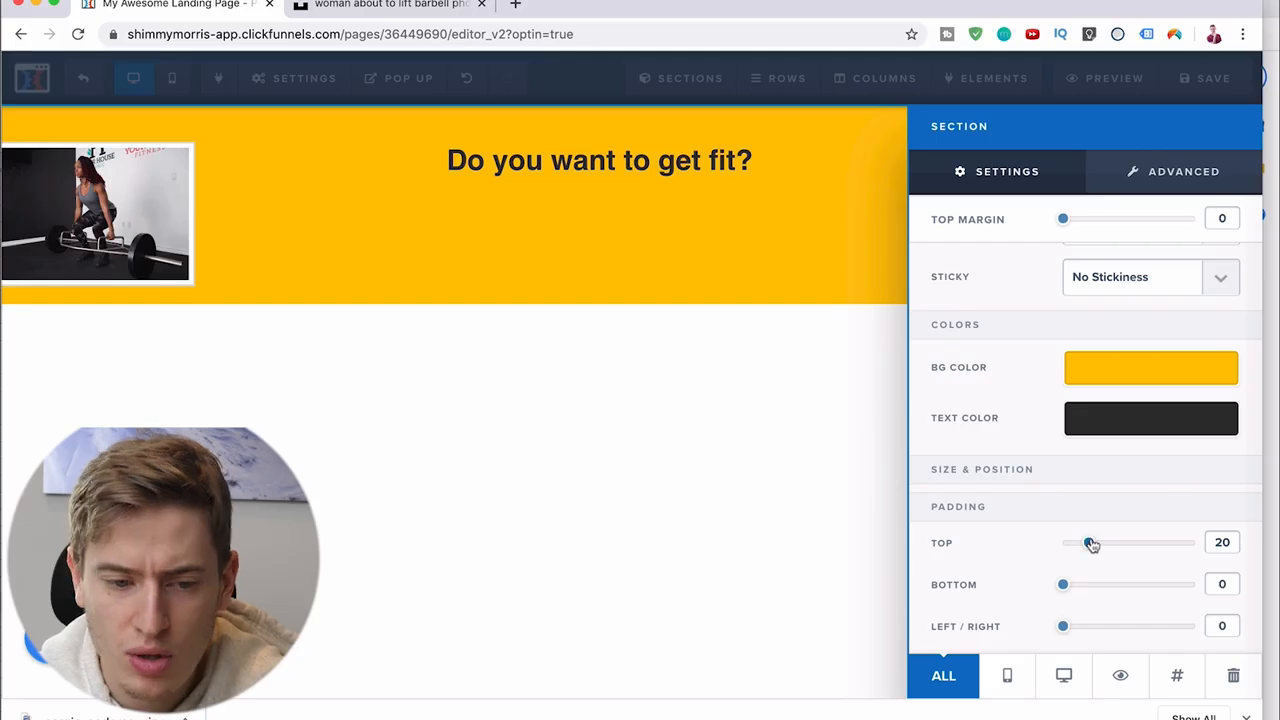
pyautogui.moveTo(1092, 545); pyautogui.dragTo(1028, 556)
pyautogui.click(826, 434)
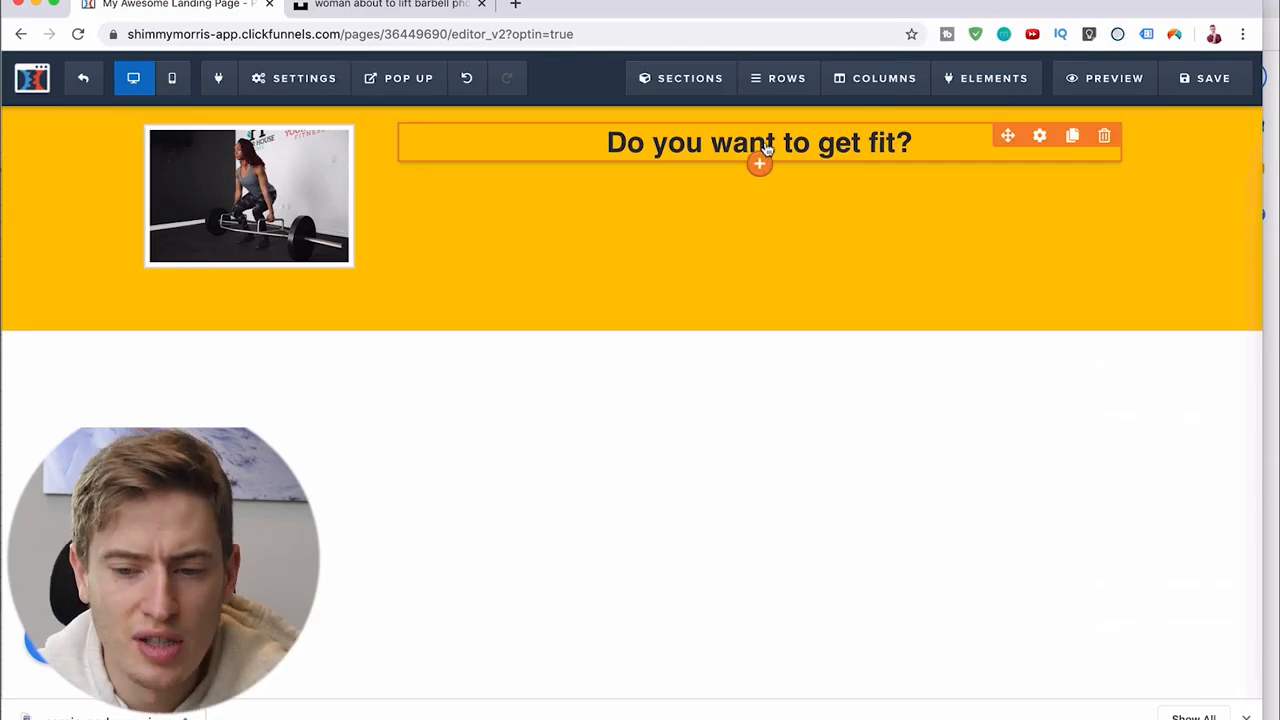
# Set the "Do you want to get fit?" headline's font size to 62 and its top margin to 40
pyautogui.click(1039, 137)
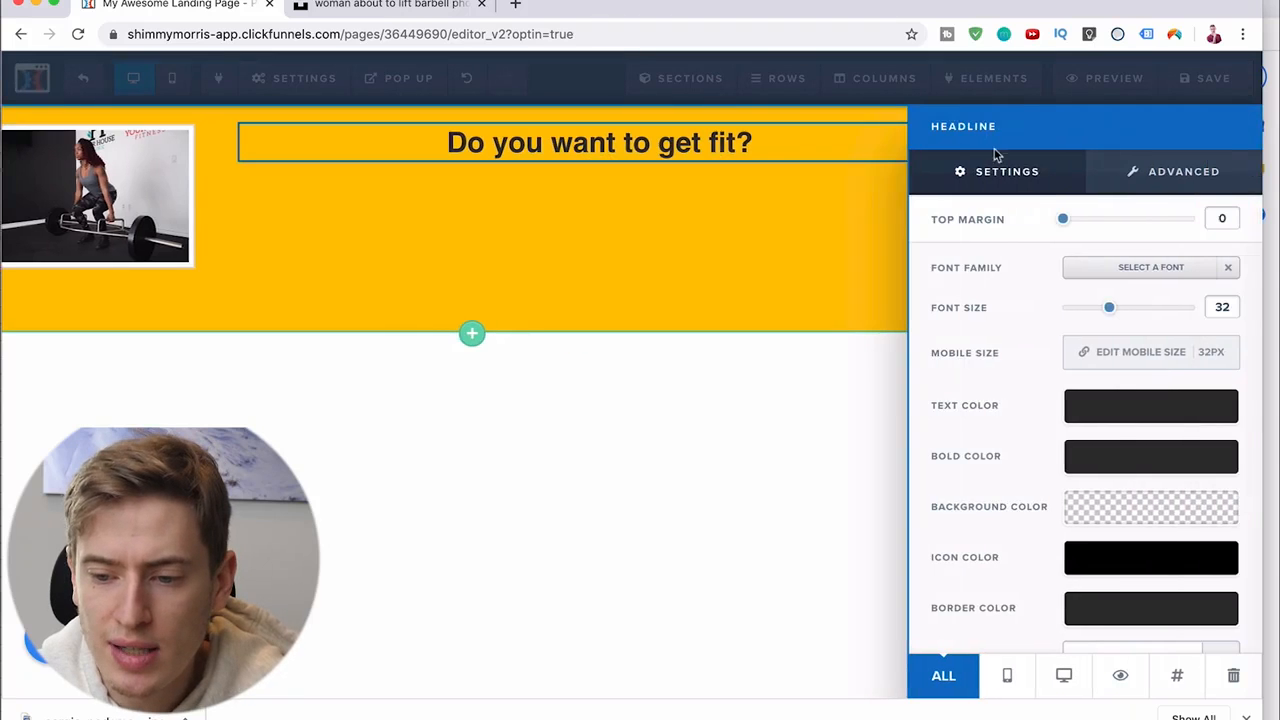
pyautogui.moveTo(1064, 219); pyautogui.dragTo(1135, 275)
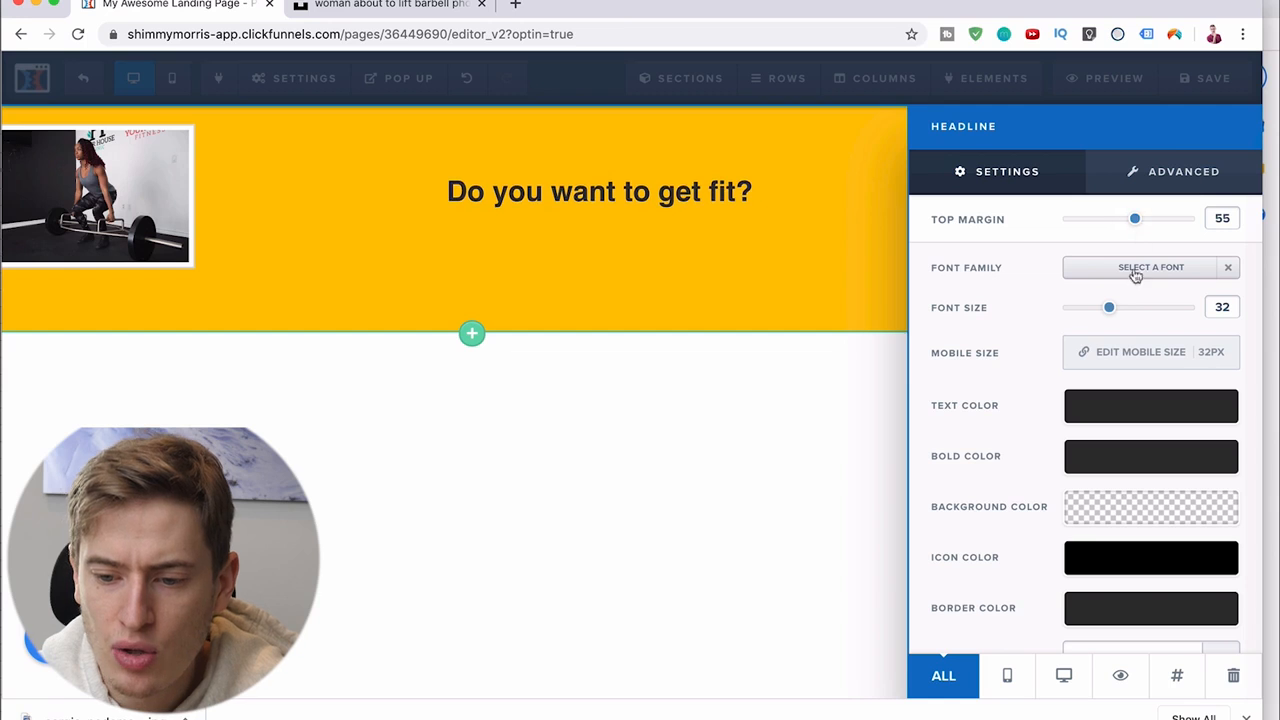
pyautogui.moveTo(1110, 317); pyautogui.dragTo(1172, 308)
pyautogui.moveTo(1129, 229); pyautogui.dragTo(1118, 219)
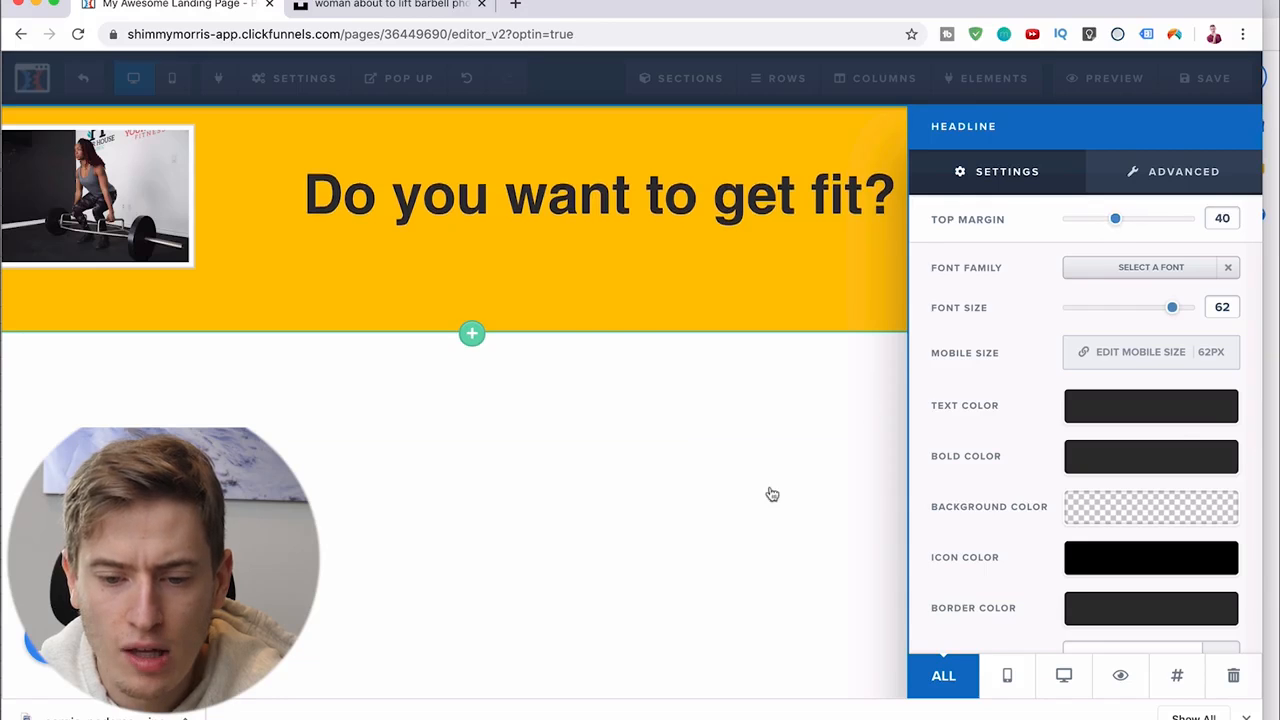
pyautogui.click(748, 517)
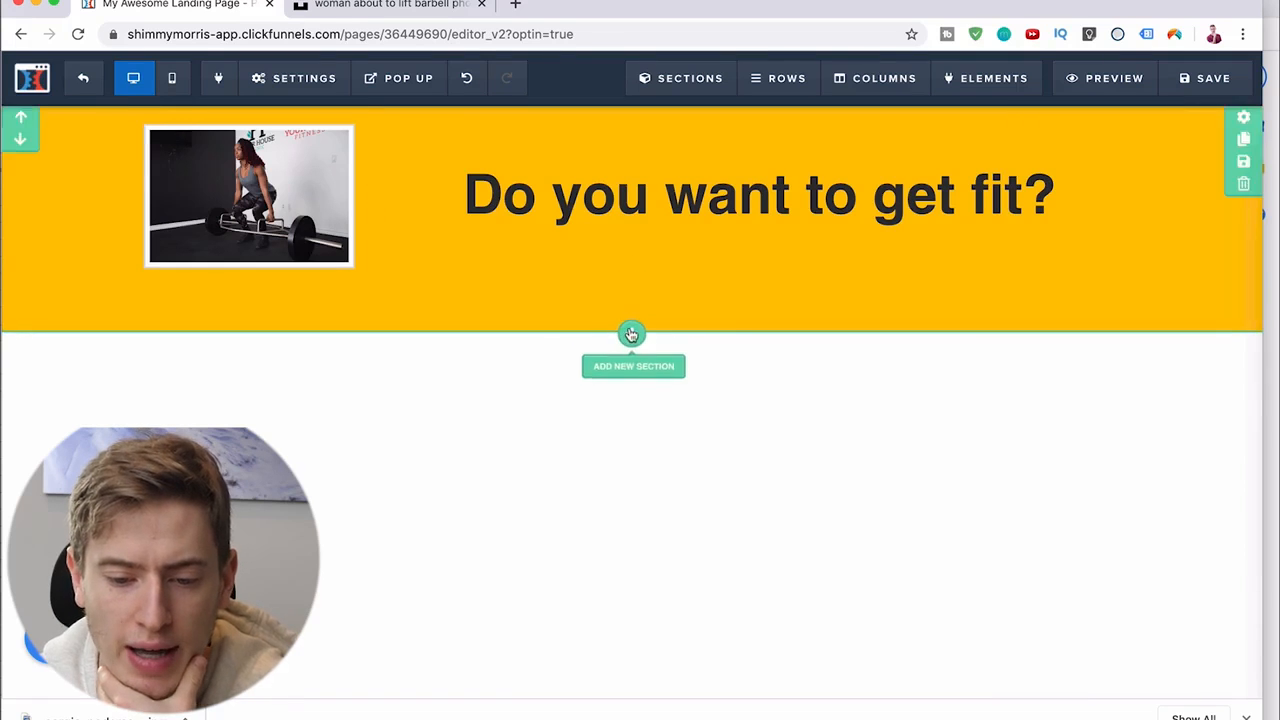
# Add a medium section with a two-column row below the yellow section, and open the element choices for its left column
pyautogui.click(631, 334)
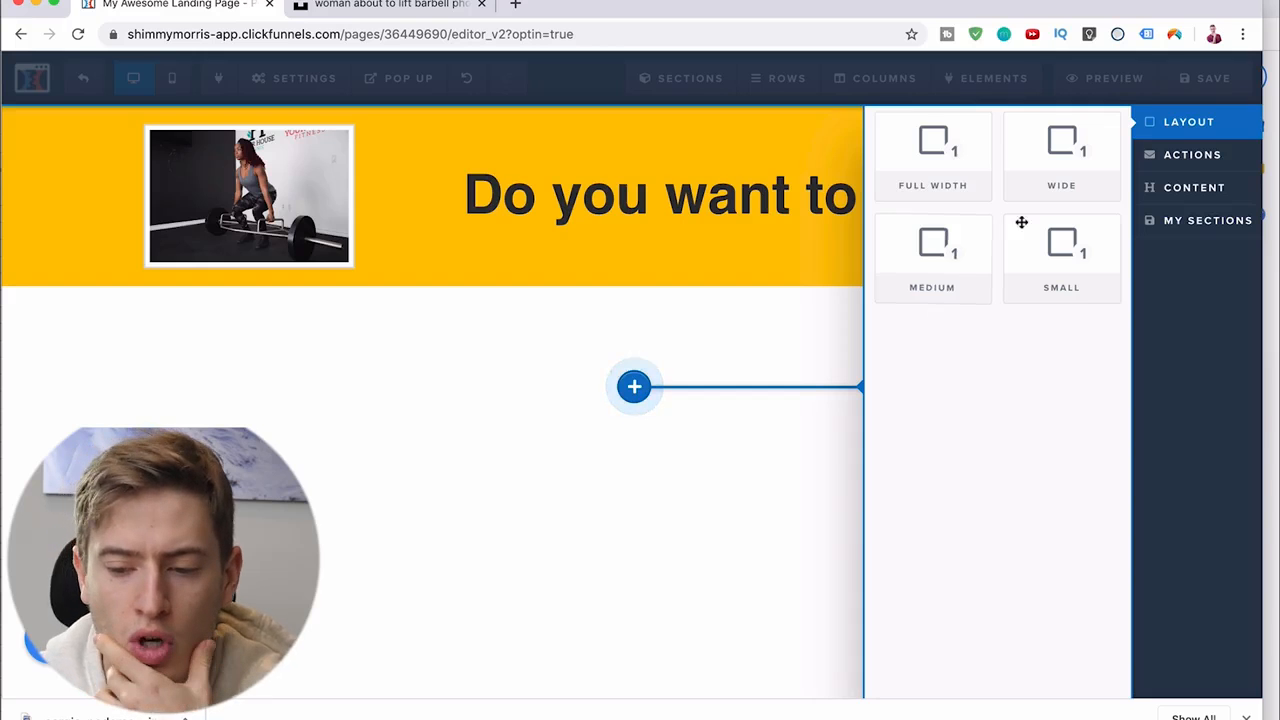
pyautogui.click(963, 270)
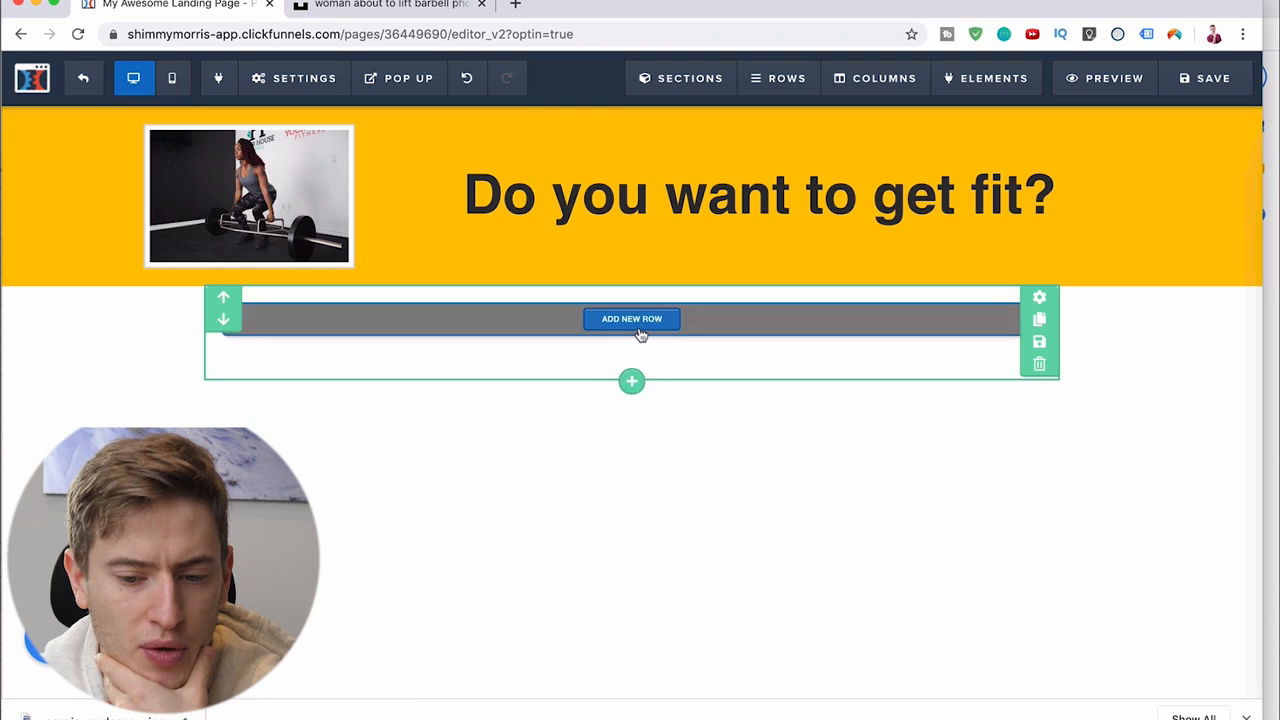
pyautogui.click(632, 330)
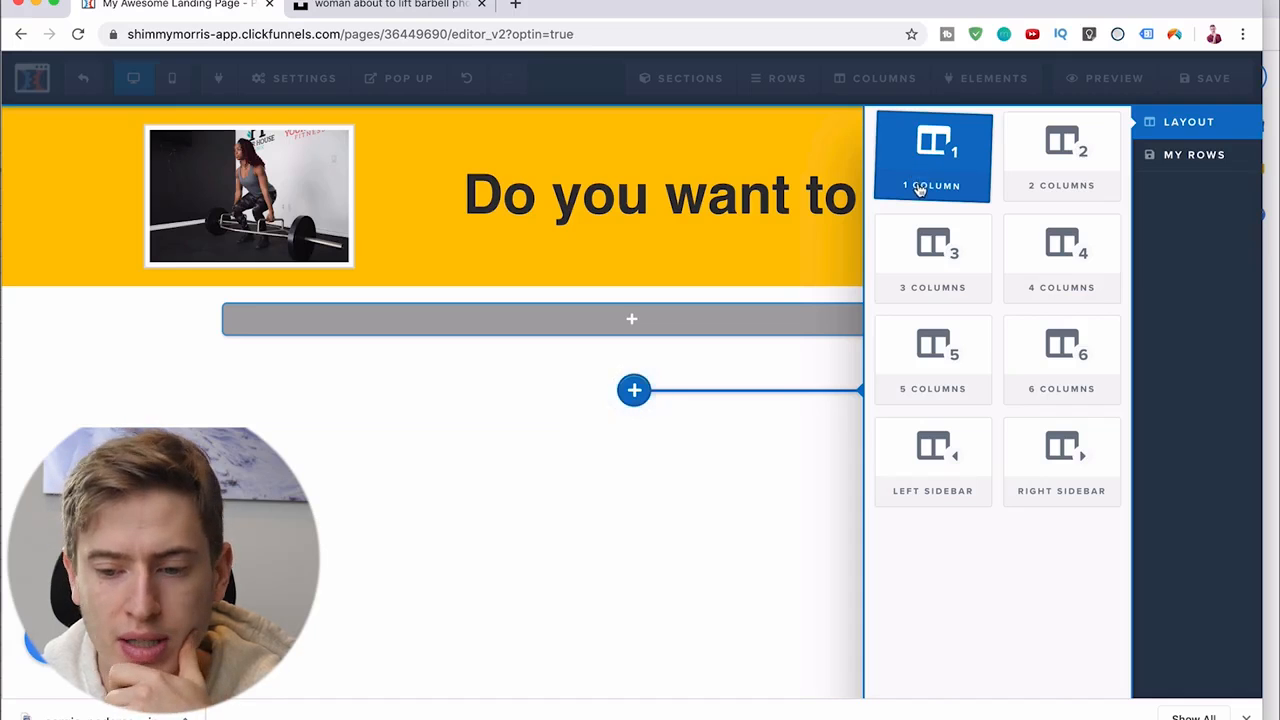
pyautogui.click(1047, 190)
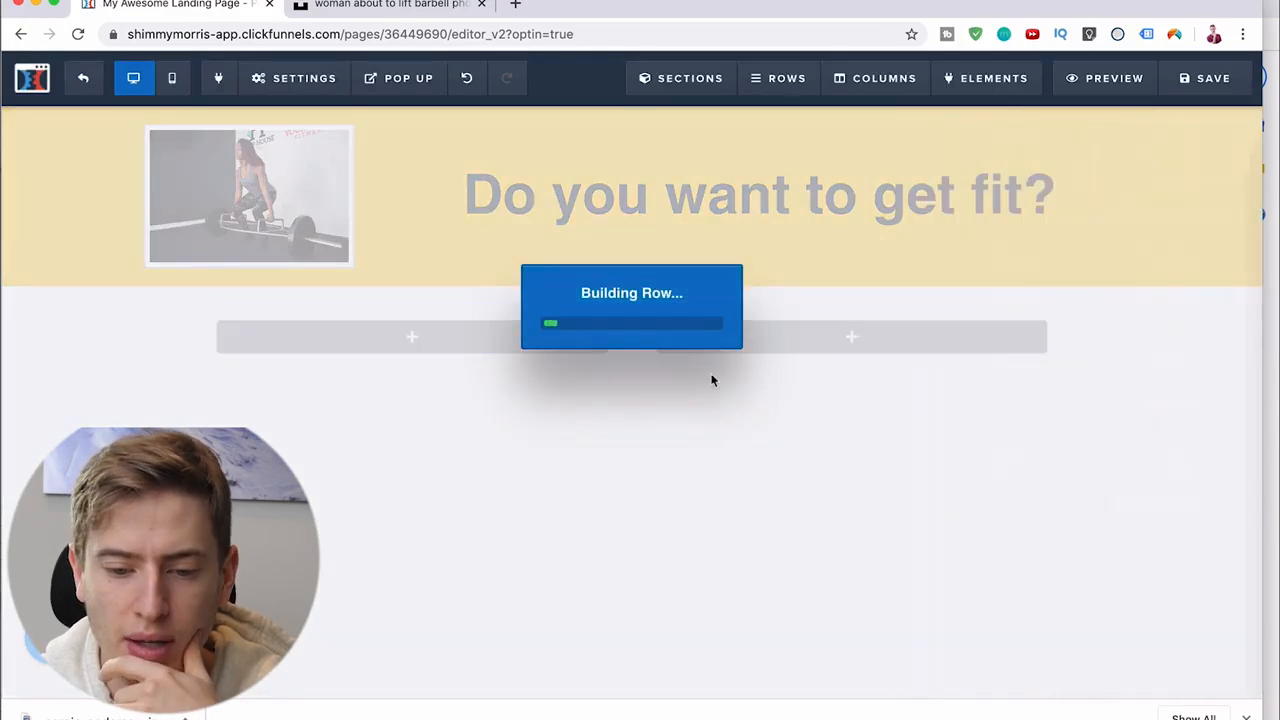
pyautogui.click(427, 335)
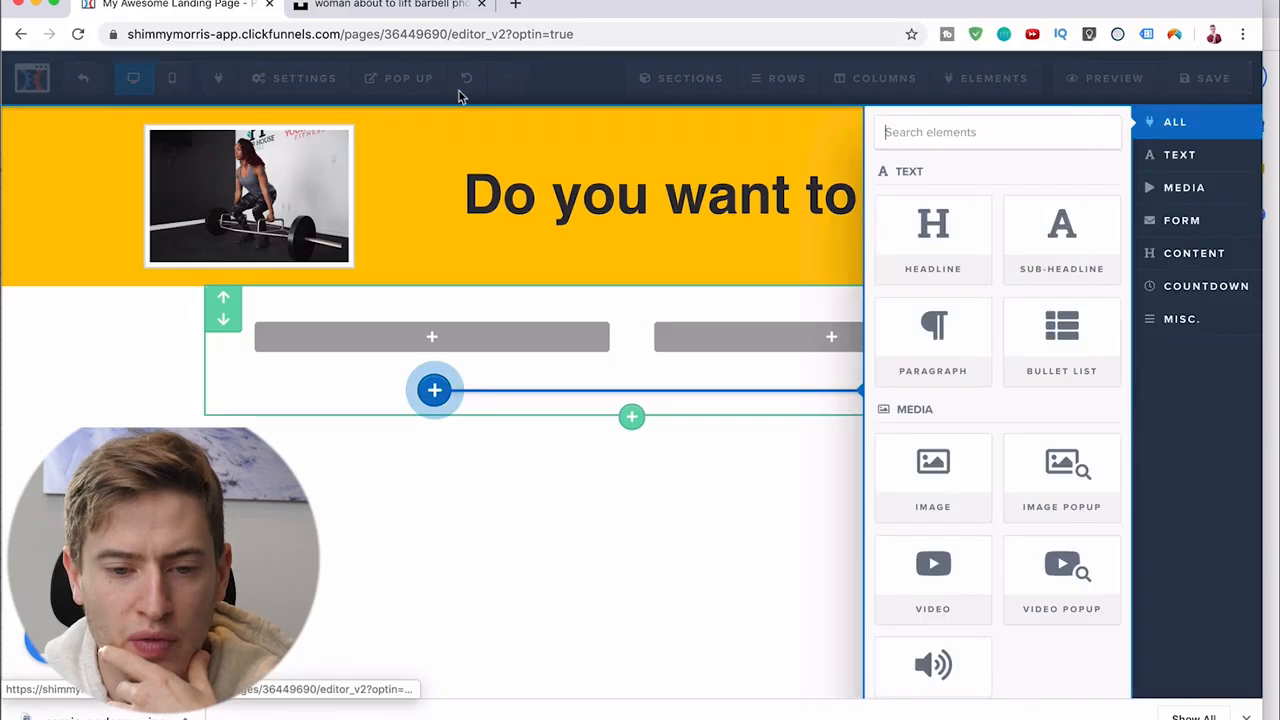
# Switch to the other browser tab and search Google Images for "fitness ebook"
pyautogui.click(420, 6)
pyautogui.click(420, 36)
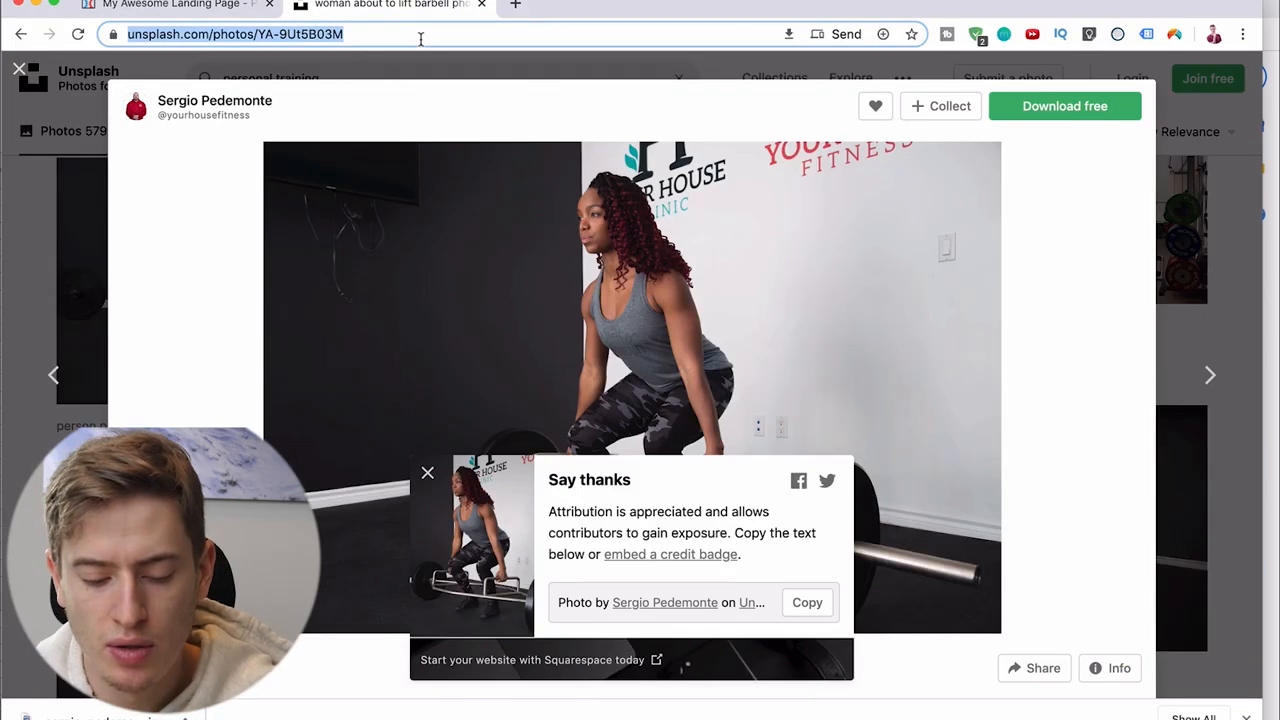
pyautogui.write('fitness eboo')
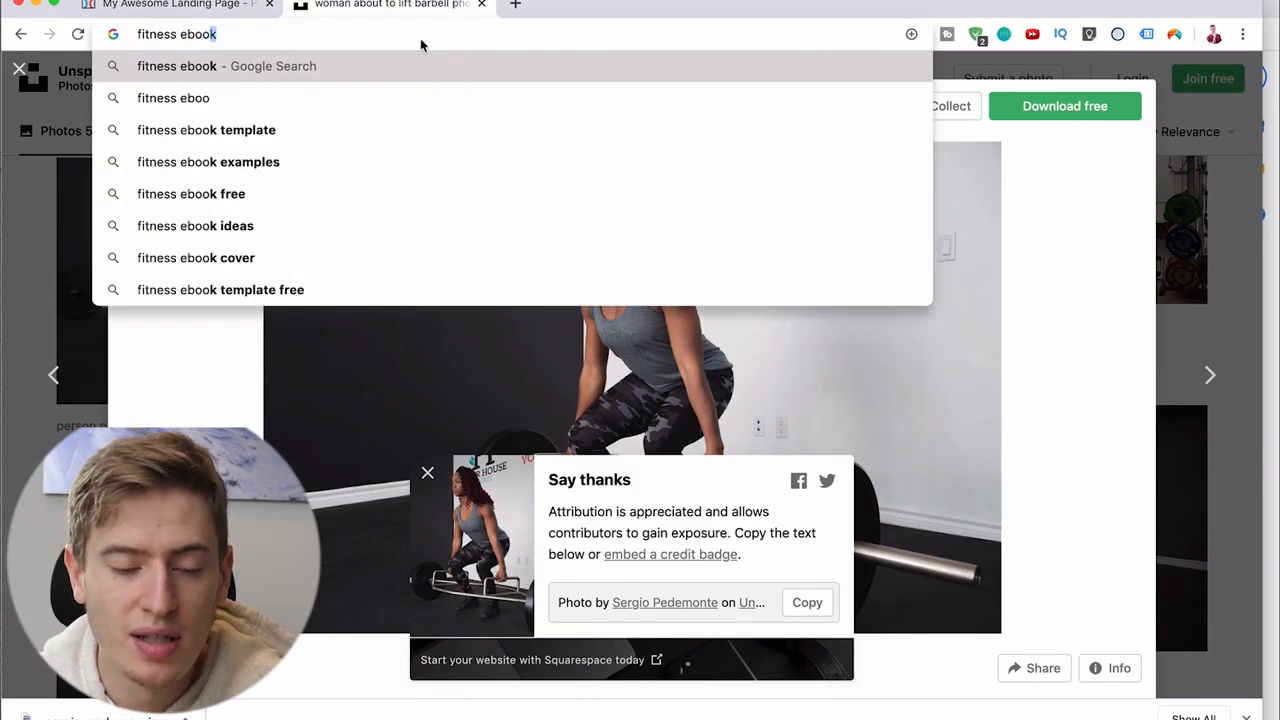
pyautogui.press('Return')
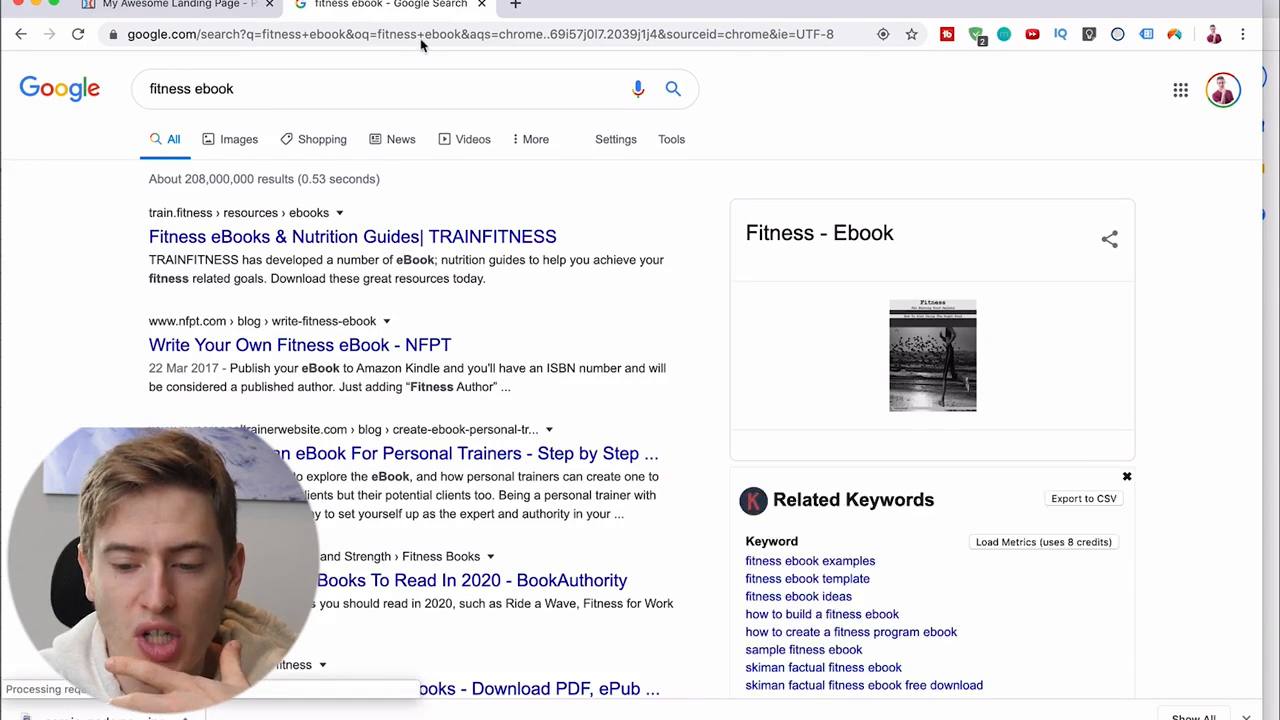
pyautogui.click(240, 144)
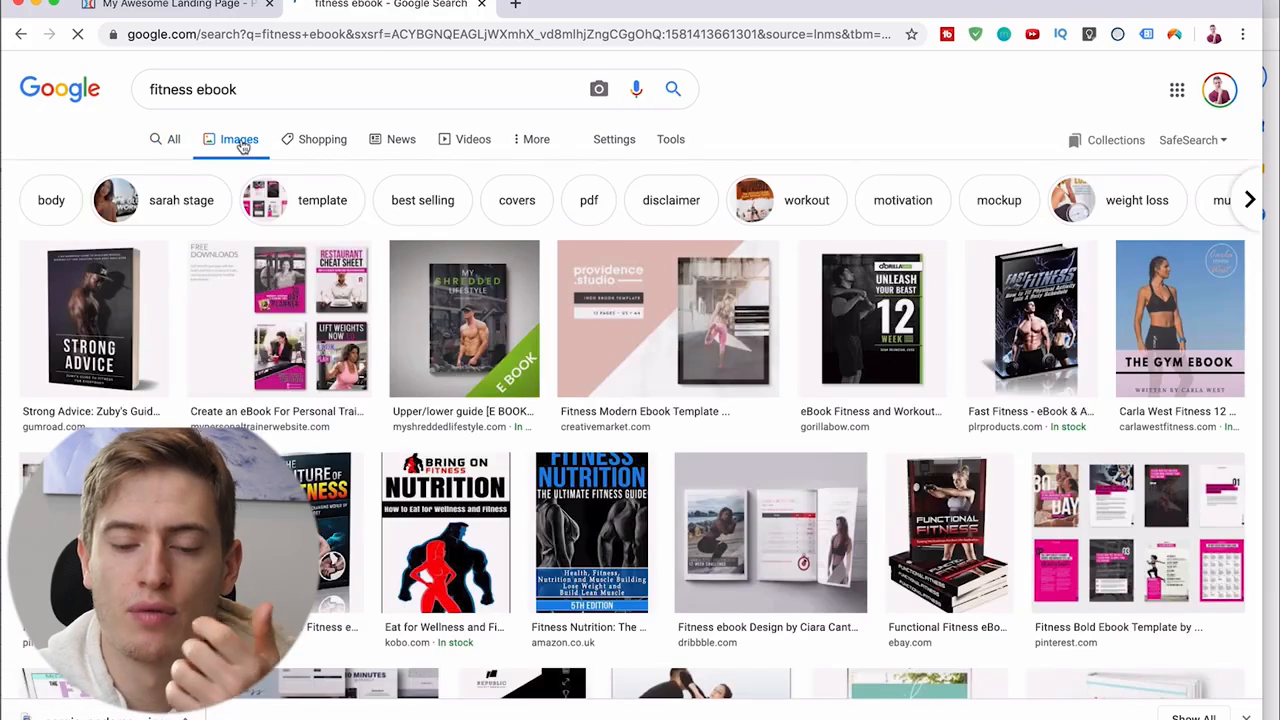
# Save the "Strong Advice" ebook cover image to the Desktop as a JPEG image
pyautogui.click(95, 320)
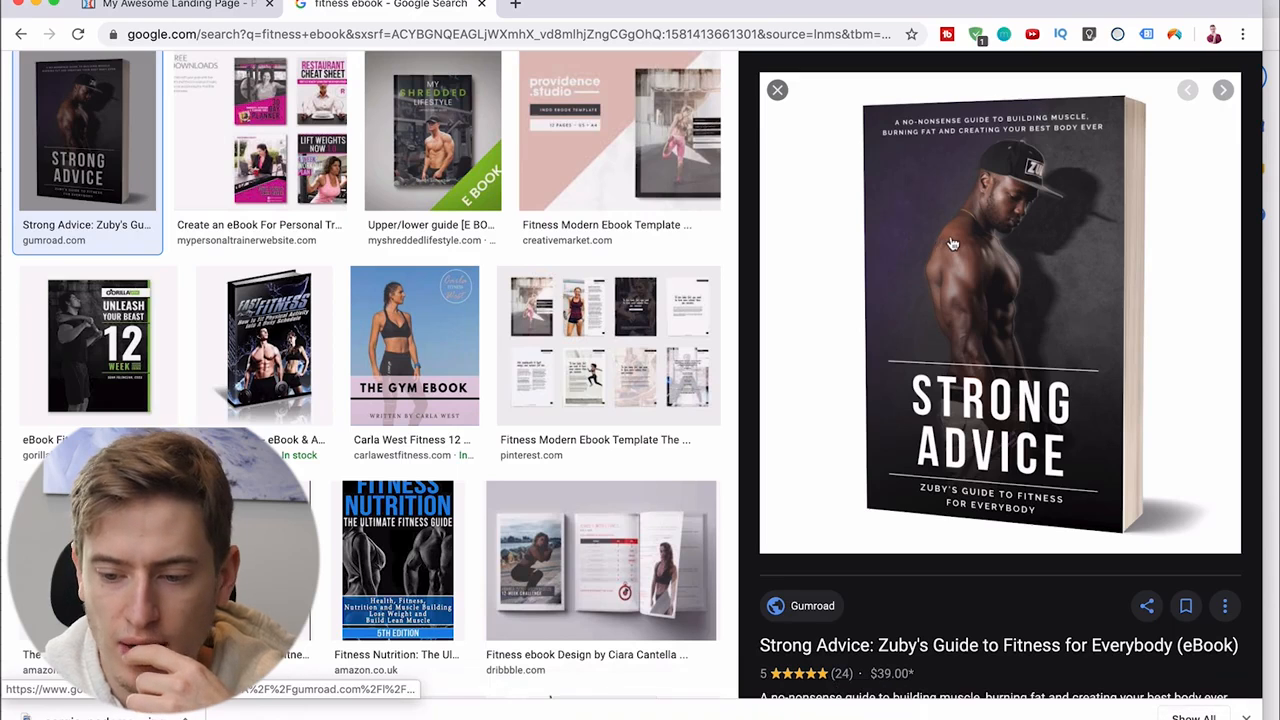
pyautogui.rightClick(953, 244)
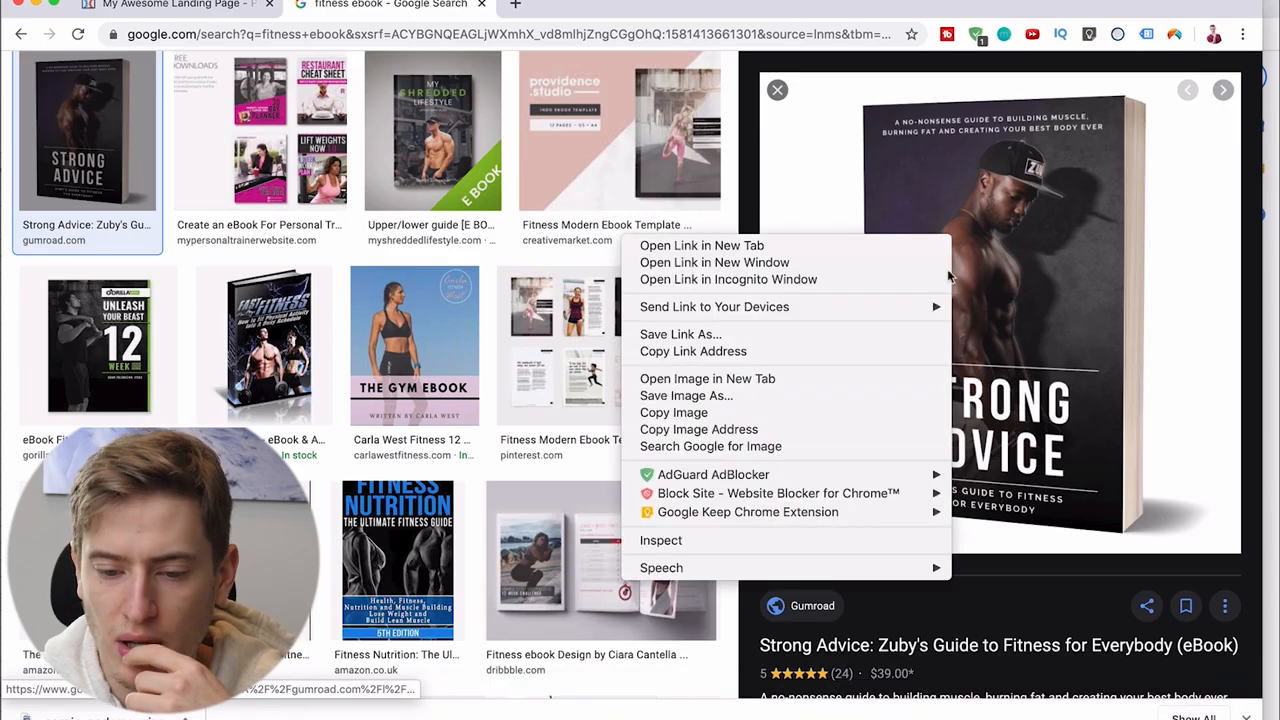
pyautogui.click(824, 397)
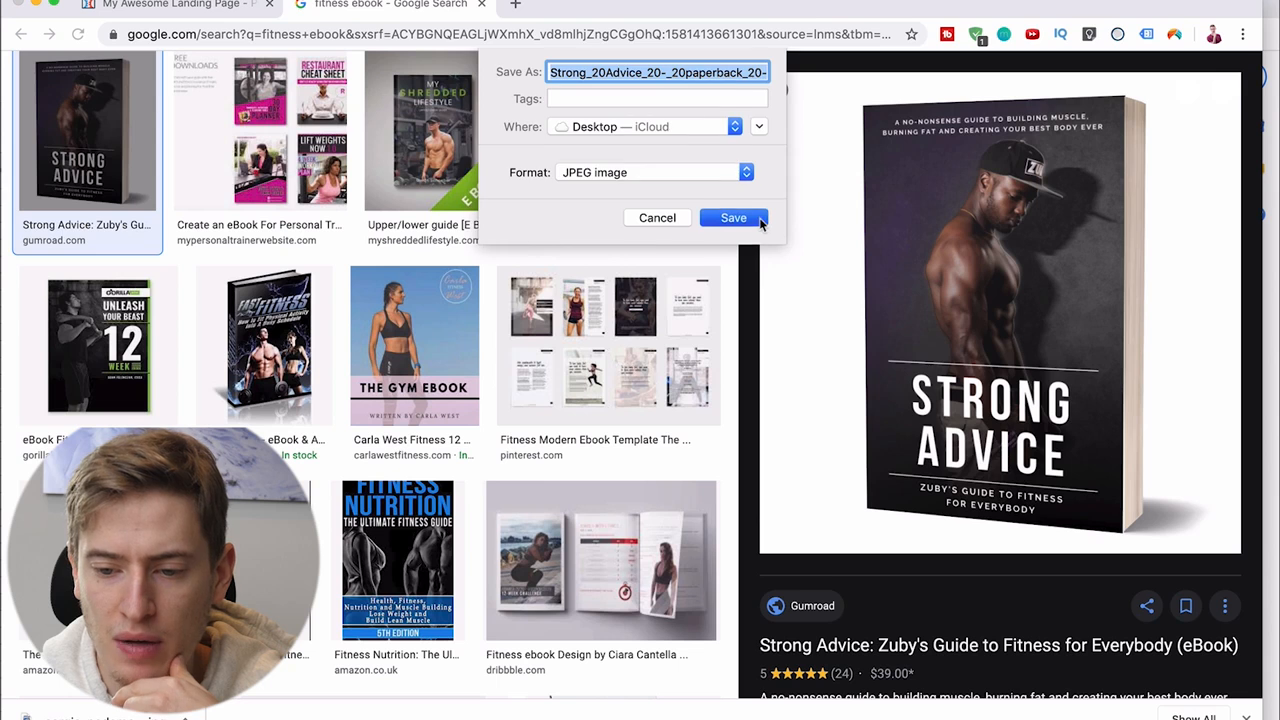
pyautogui.click(760, 218)
# Switch back to the landing page editor tab and add an image element to the left column below the yellow section
pyautogui.click(166, 12)
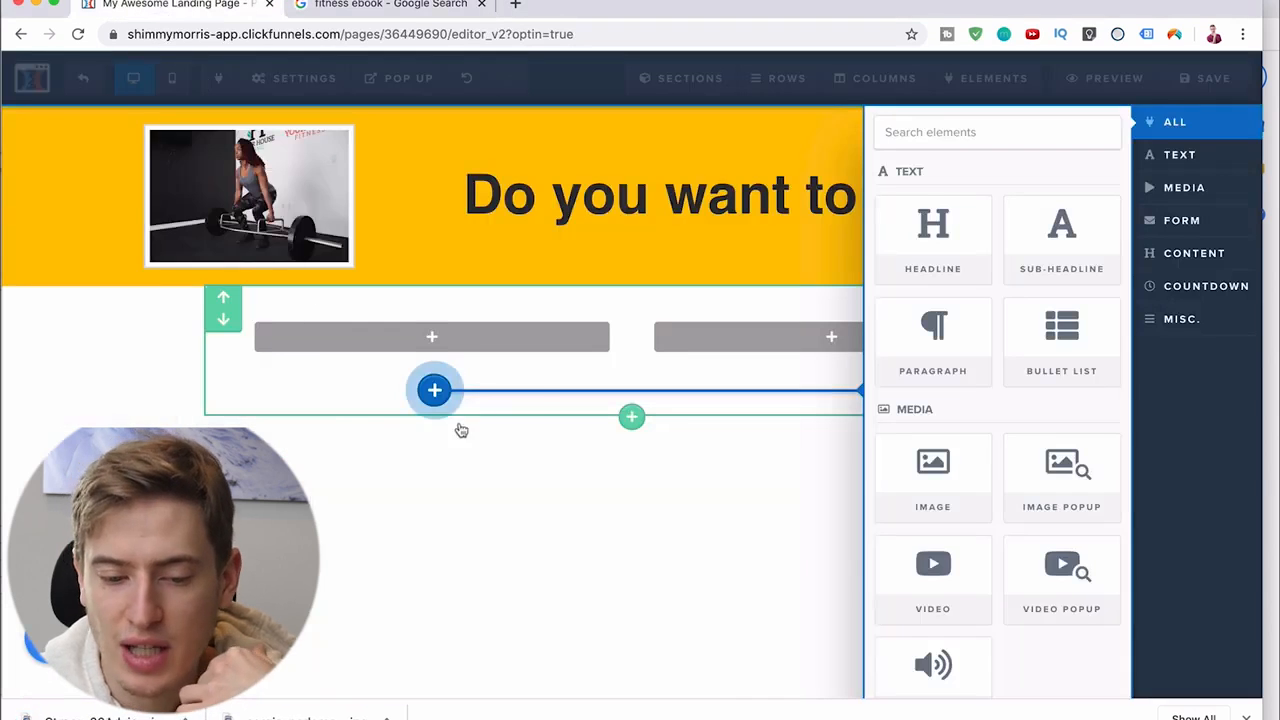
pyautogui.click(928, 470)
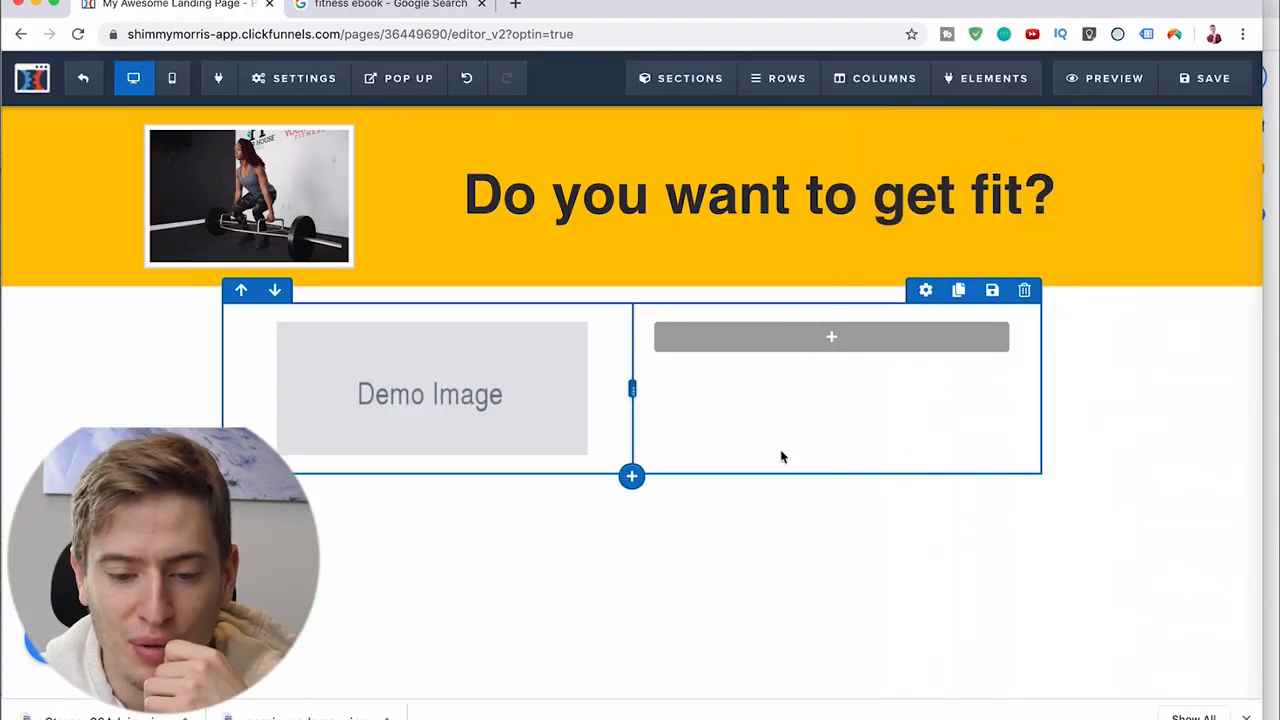
# Upload the "Strong Advice" ebook cover from the Desktop and use it in place of the left column's demo image
pyautogui.click(494, 386)
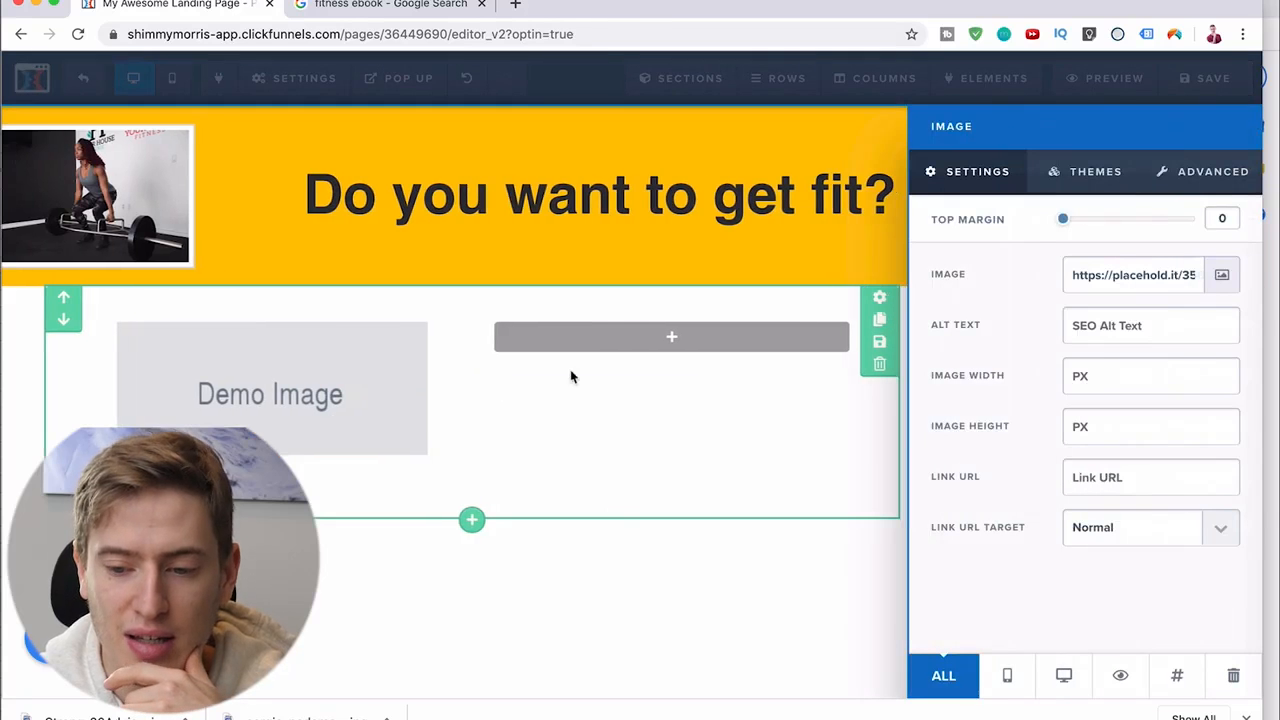
pyautogui.click(1222, 274)
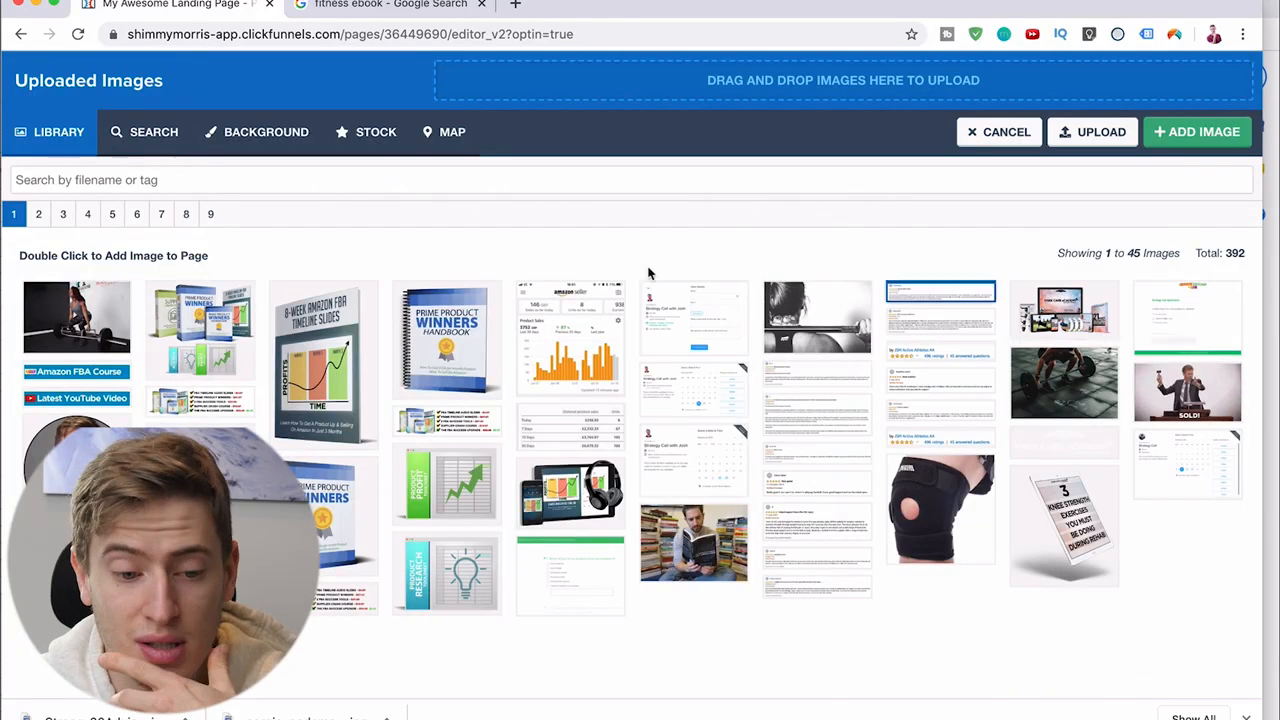
pyautogui.click(1050, 79)
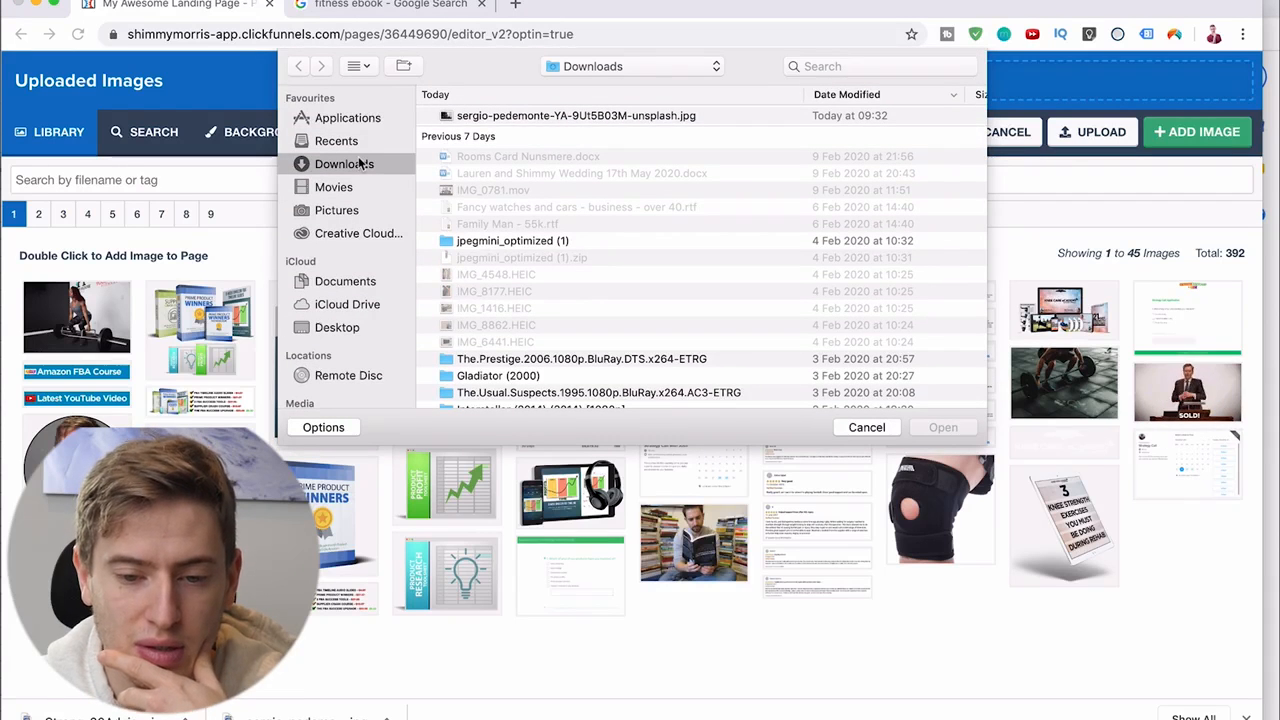
pyautogui.click(479, 117)
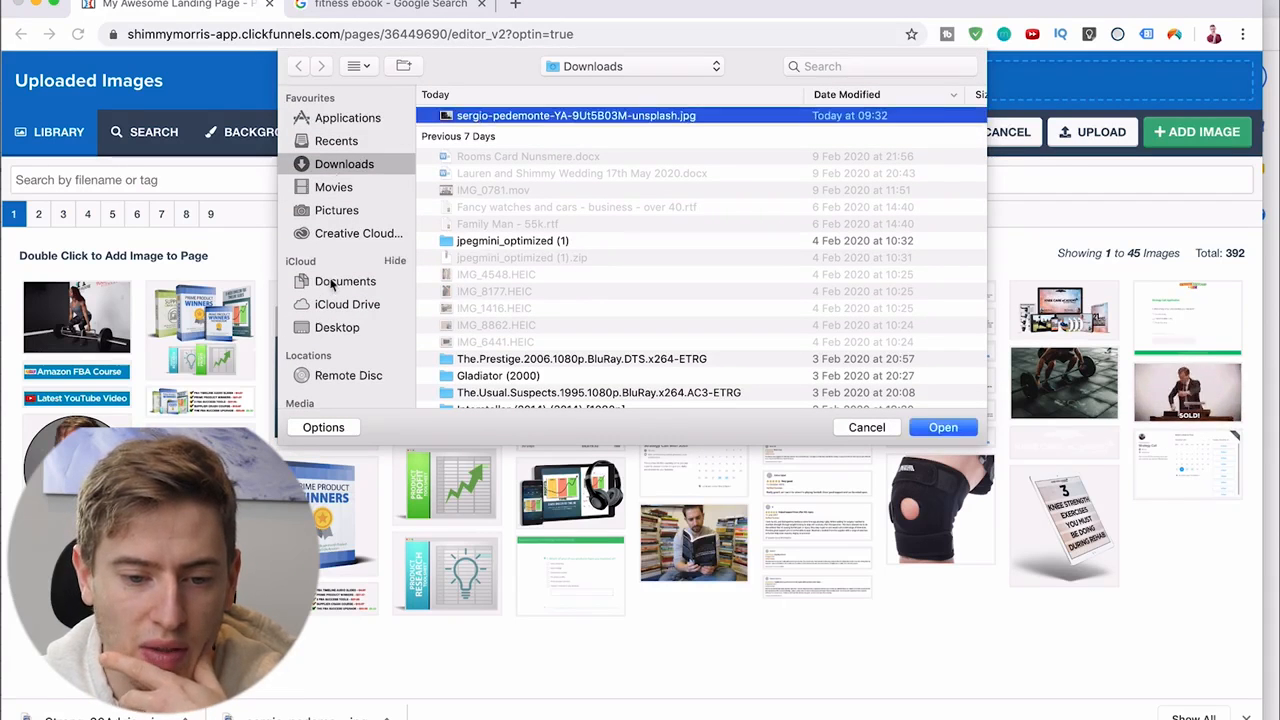
pyautogui.click(337, 327)
pyautogui.doubleClick(521, 115)
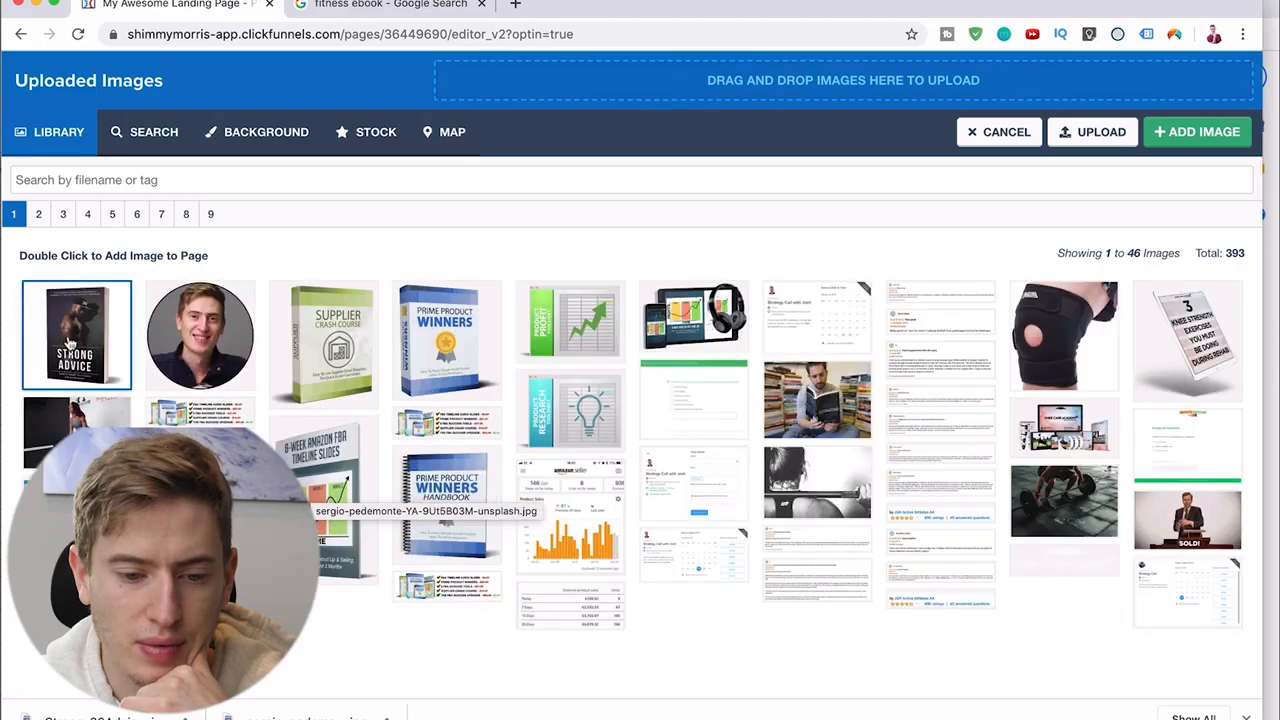
pyautogui.doubleClick(72, 324)
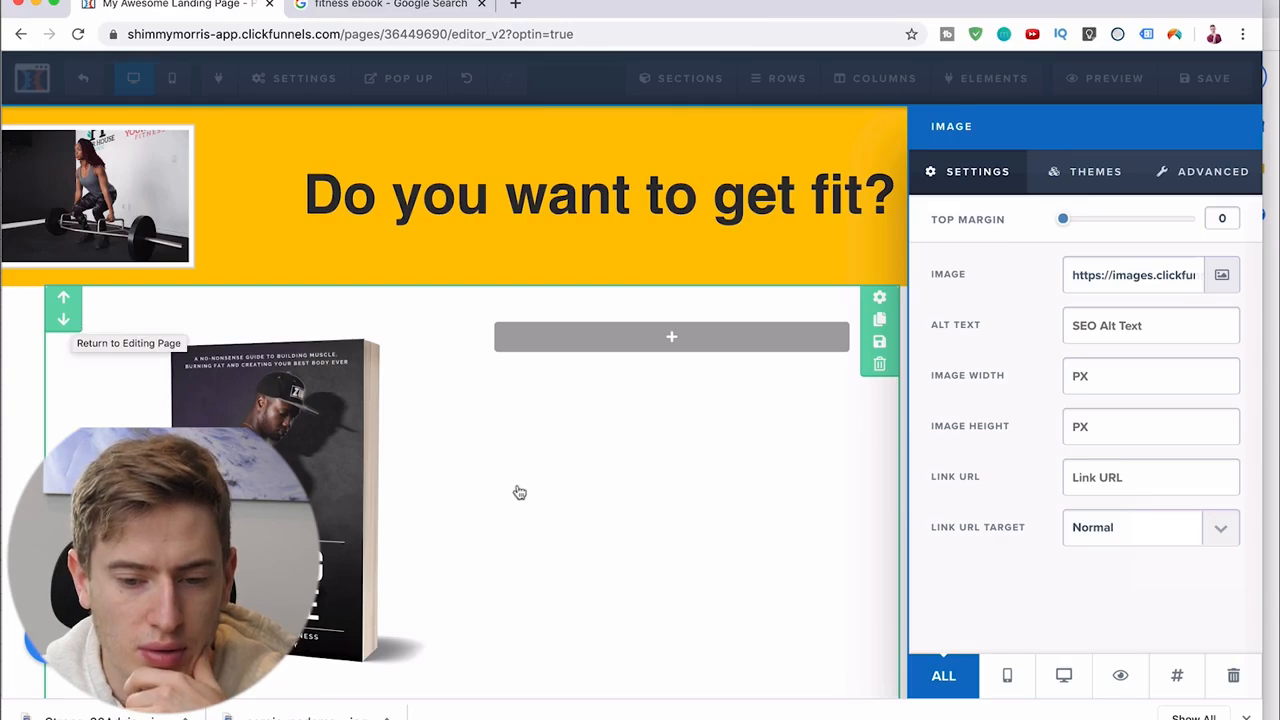
pyautogui.click(519, 492)
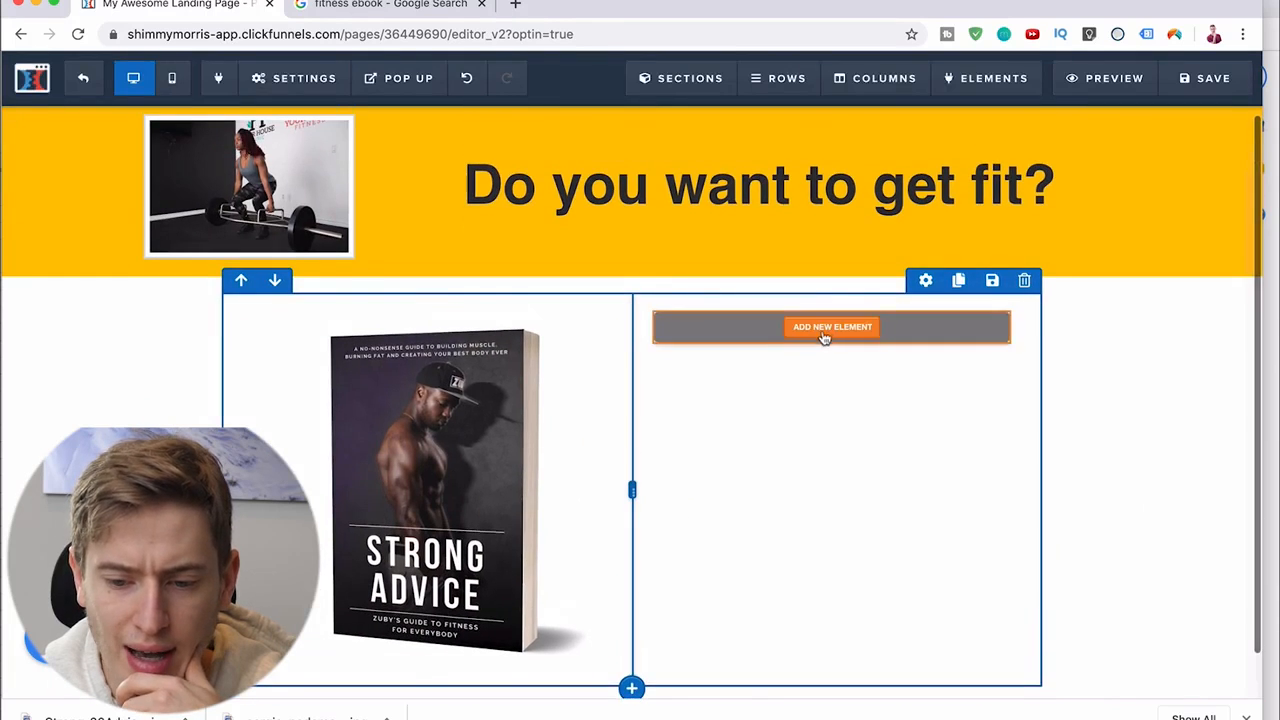
# Add a headline element to the right column beside the ebook cover, with a sub-headline element below it
pyautogui.click(824, 334)
pyautogui.click(939, 262)
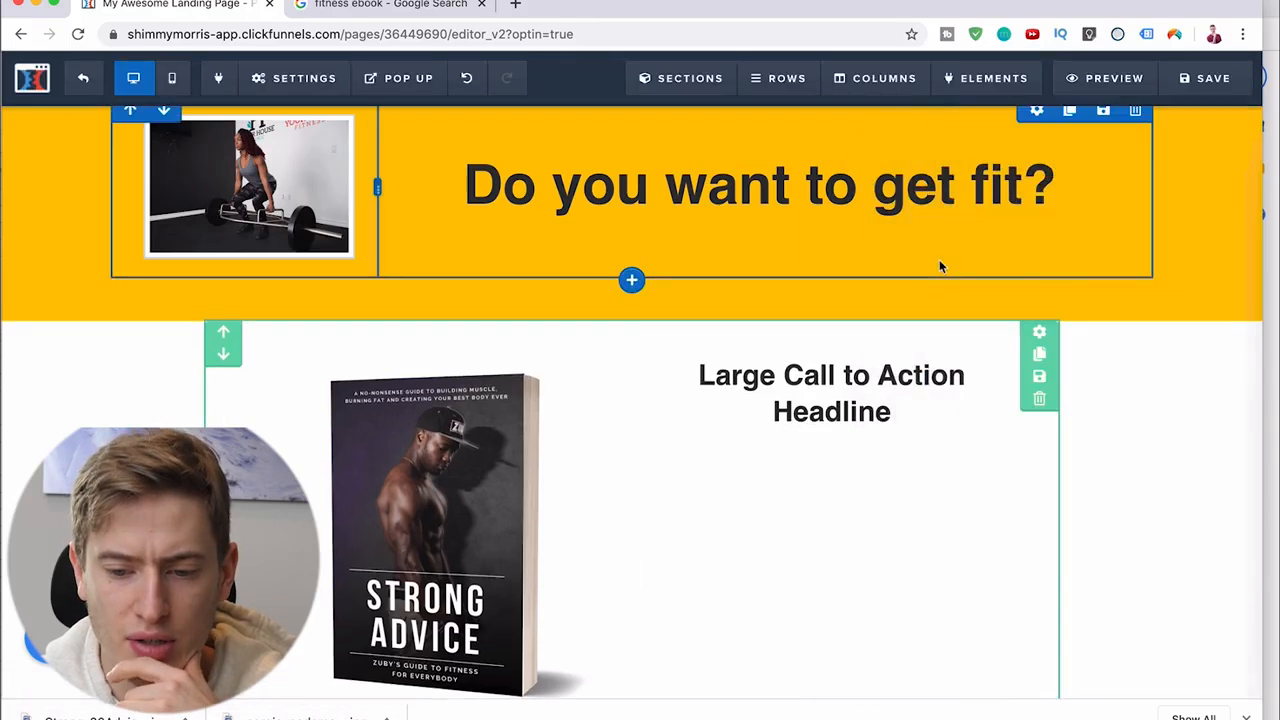
pyautogui.click(863, 383)
pyautogui.click(857, 435)
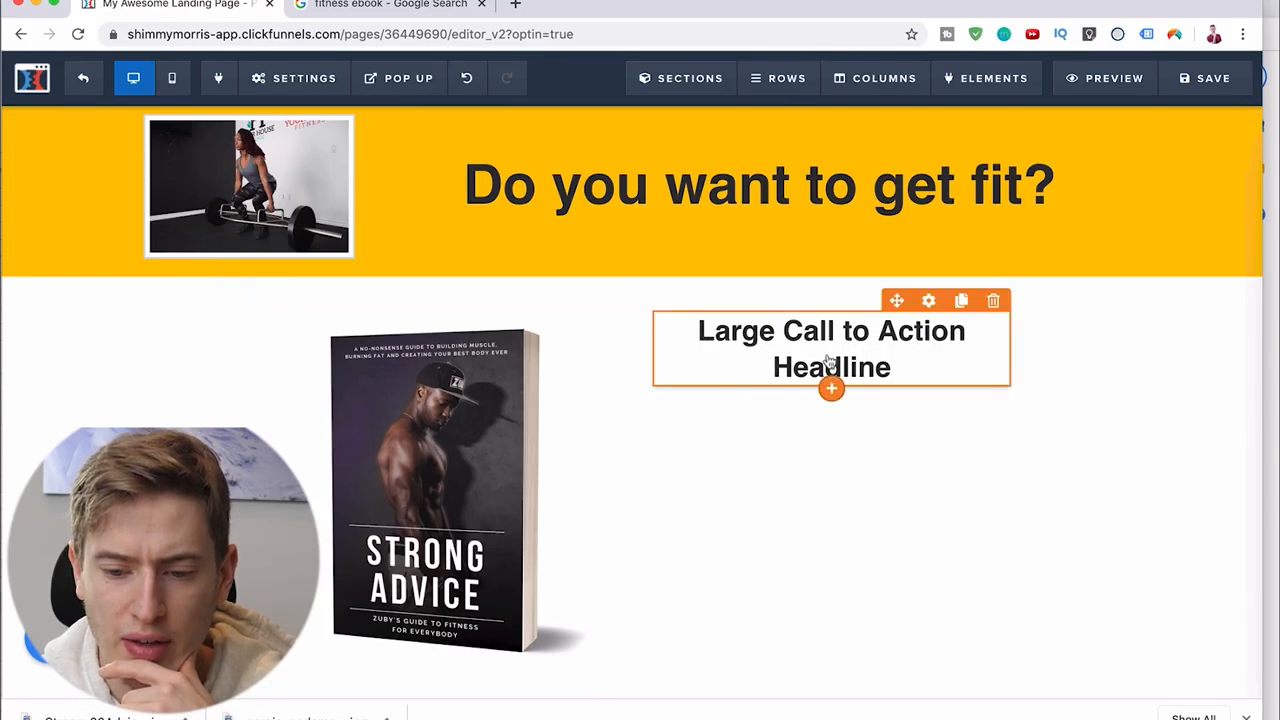
pyautogui.click(834, 423)
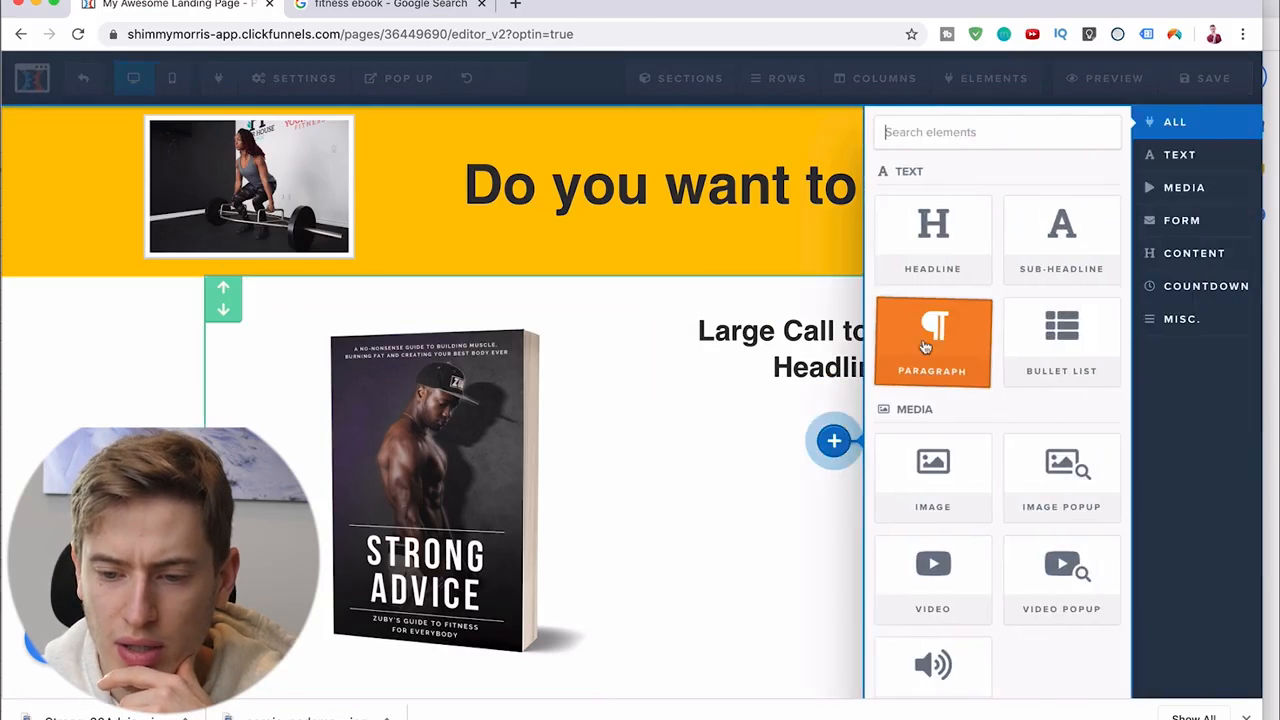
pyautogui.click(1021, 246)
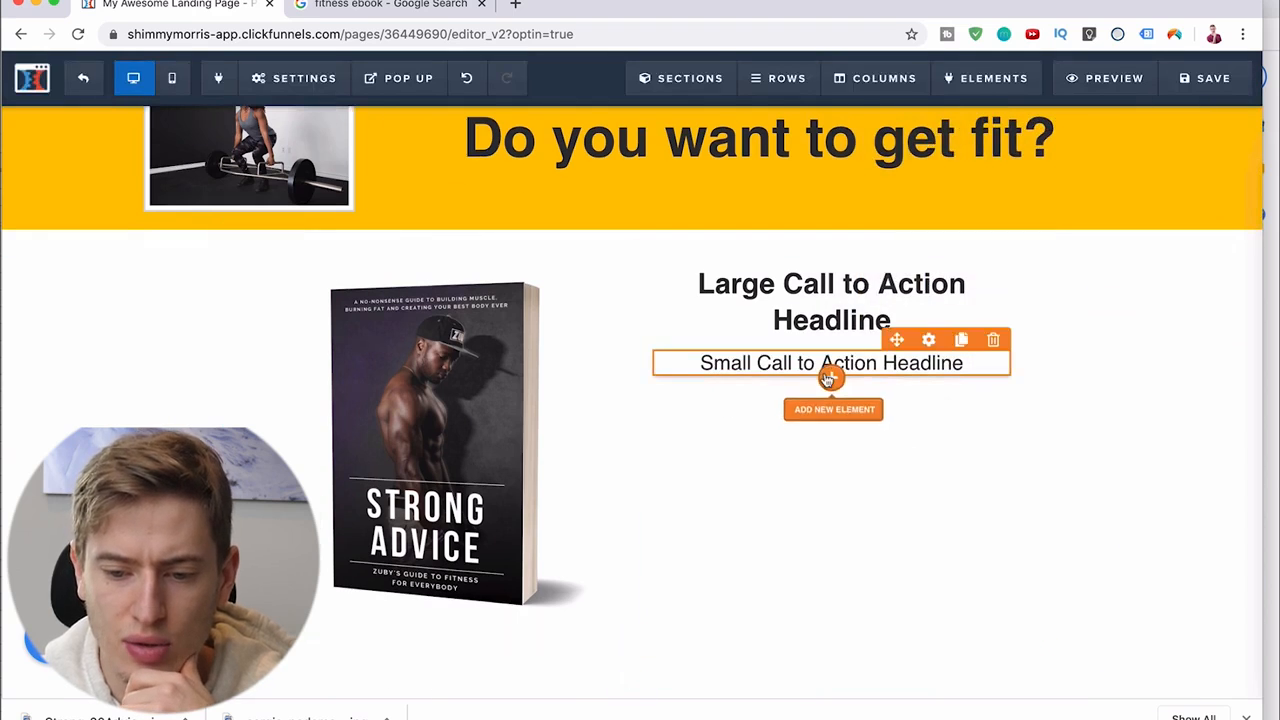
# Add two form input fields, one under the other, below the sub-headline in the right column
pyautogui.click(832, 384)
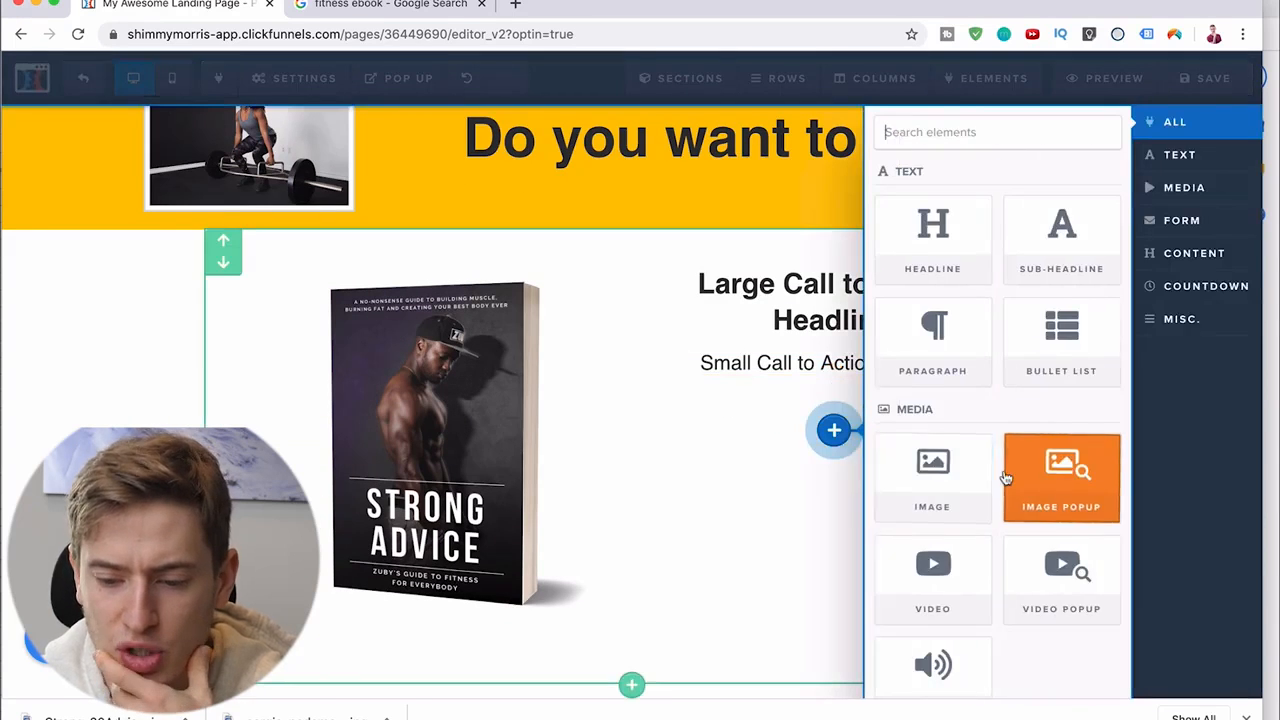
pyautogui.scroll(-5, 1003, 480)
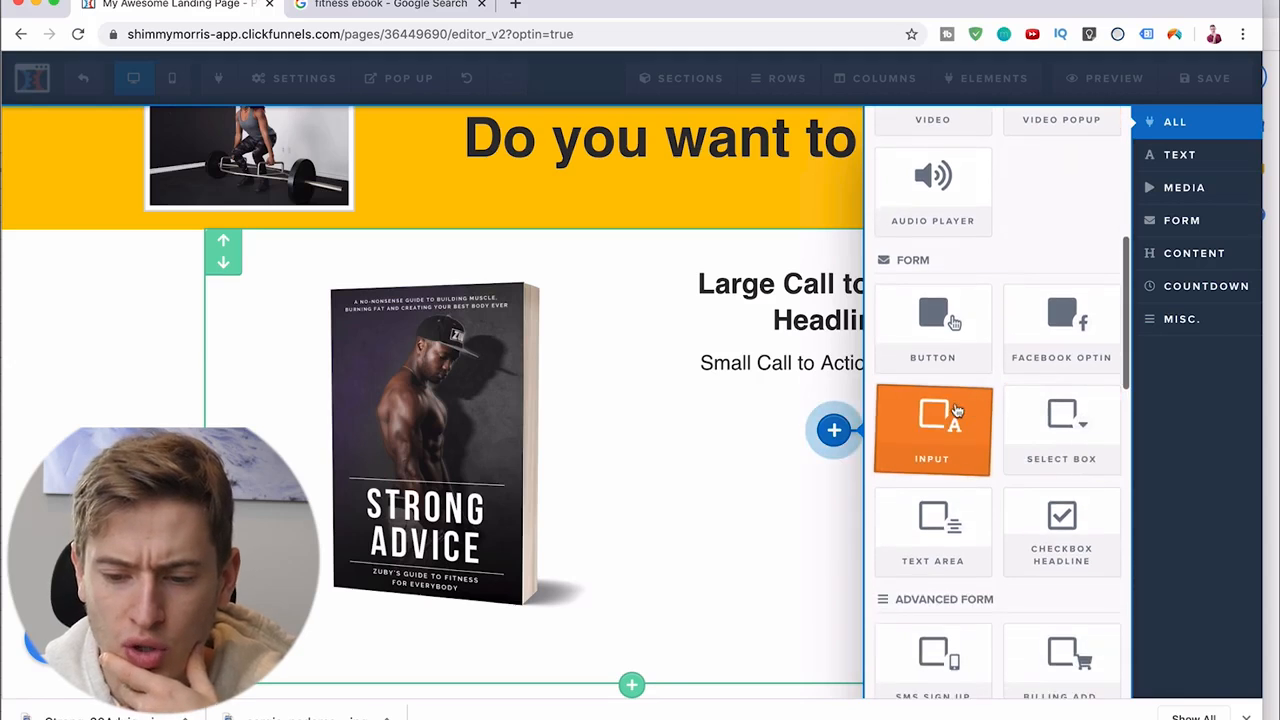
pyautogui.click(953, 414)
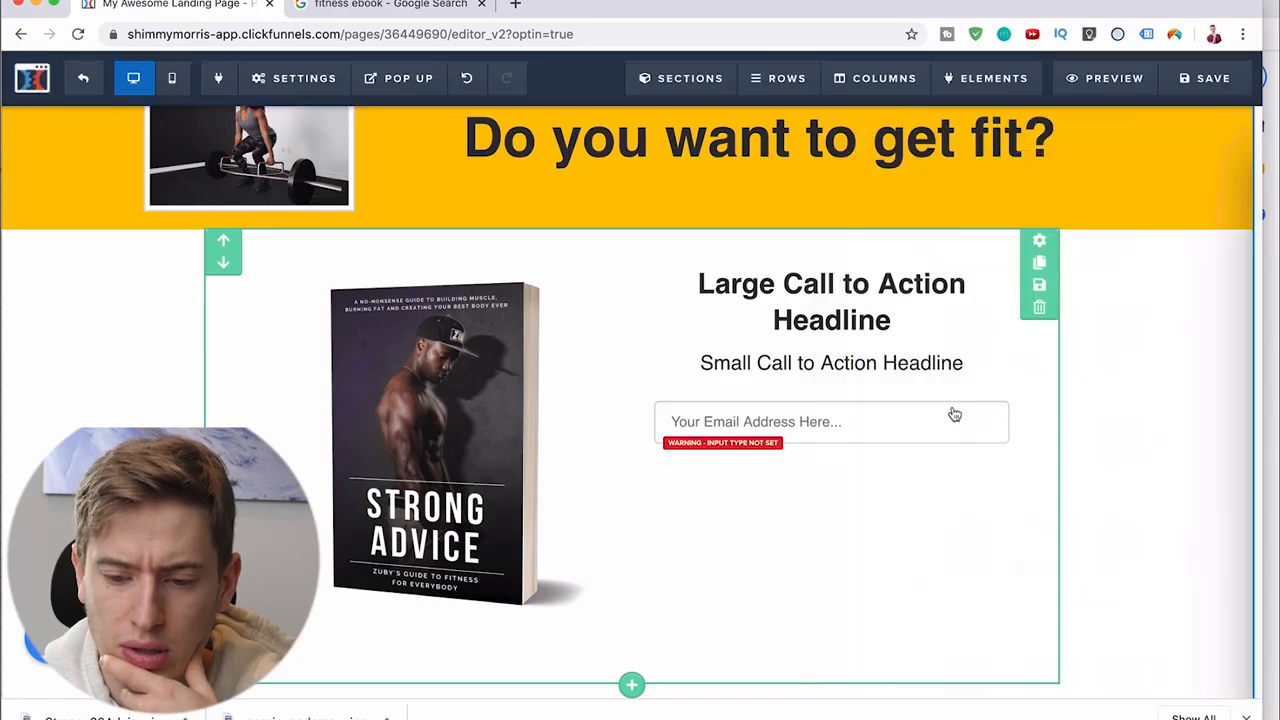
pyautogui.click(831, 448)
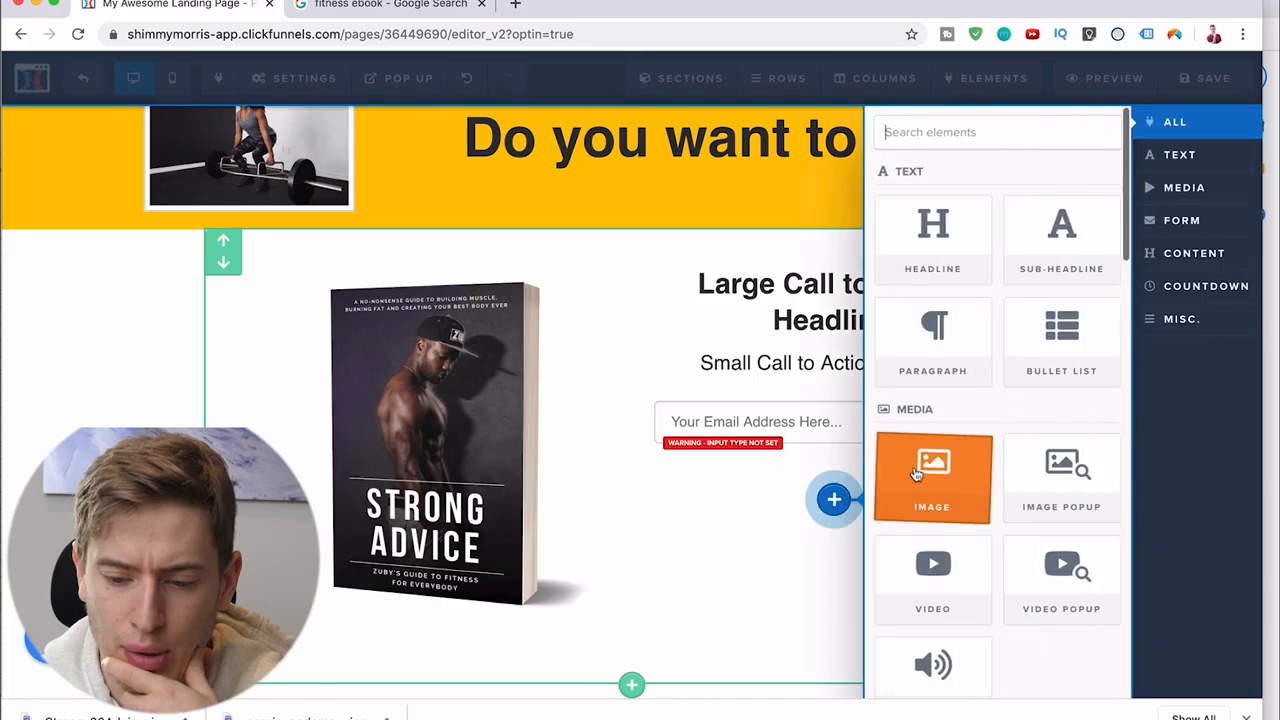
pyautogui.scroll(-5, 933, 479)
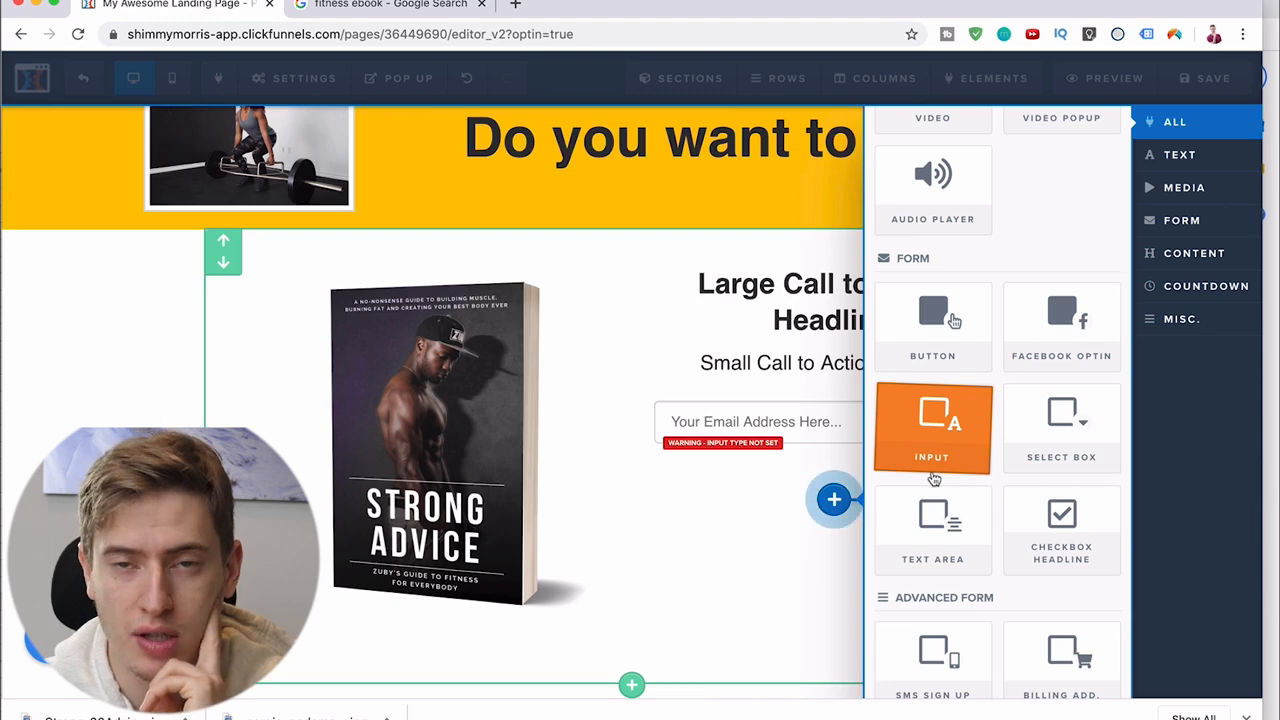
pyautogui.moveTo(933, 479); pyautogui.dragTo(929, 477)
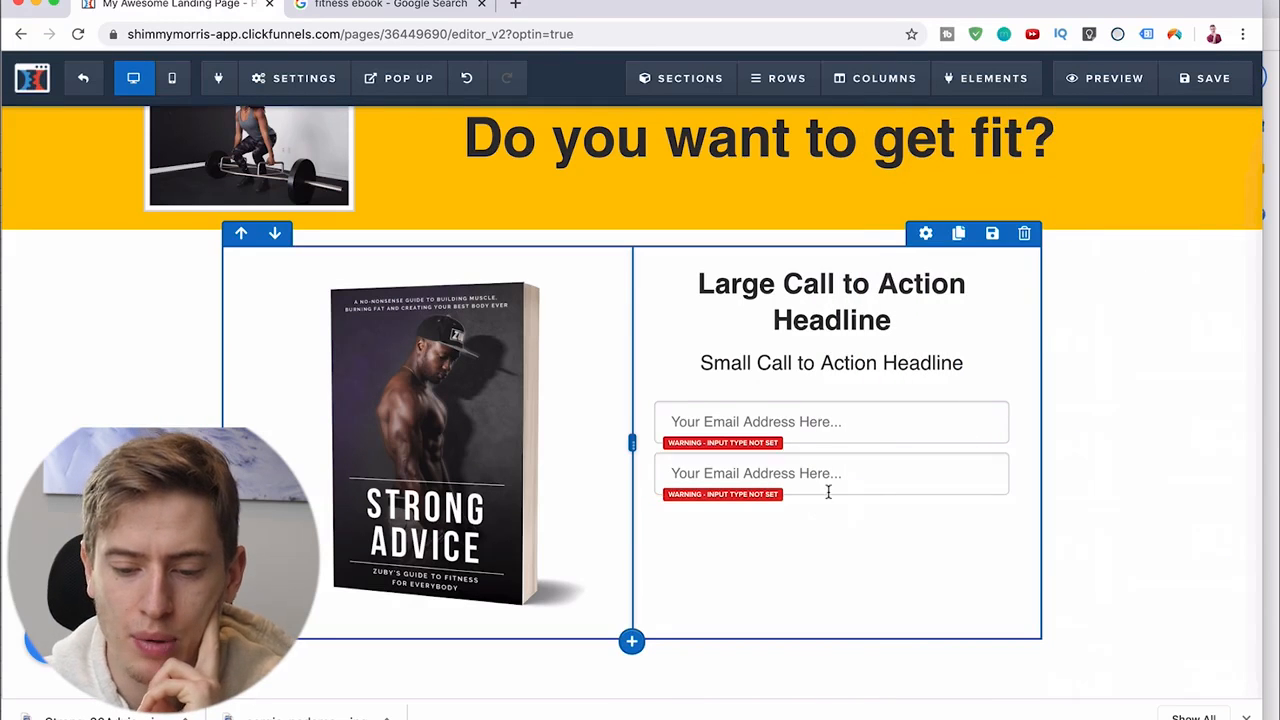
# Add a form button below the second input field in the right column
pyautogui.click(831, 499)
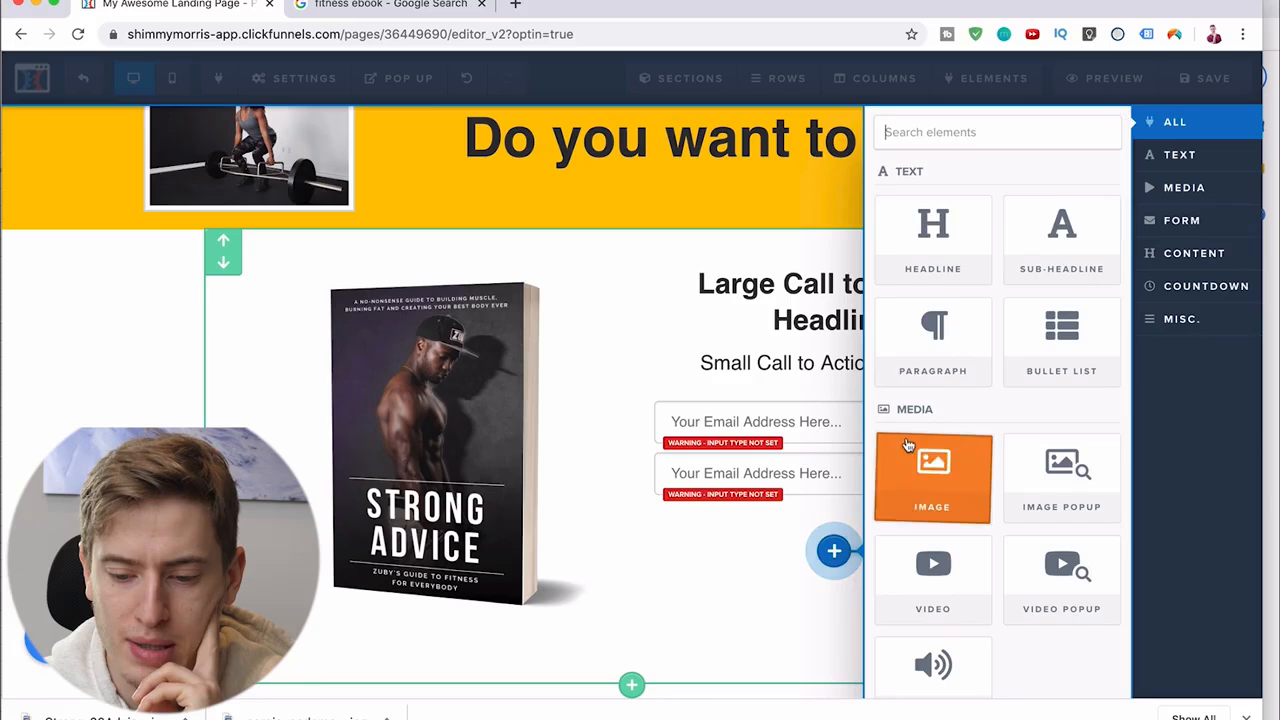
pyautogui.scroll(-5, 915, 455)
pyautogui.click(936, 344)
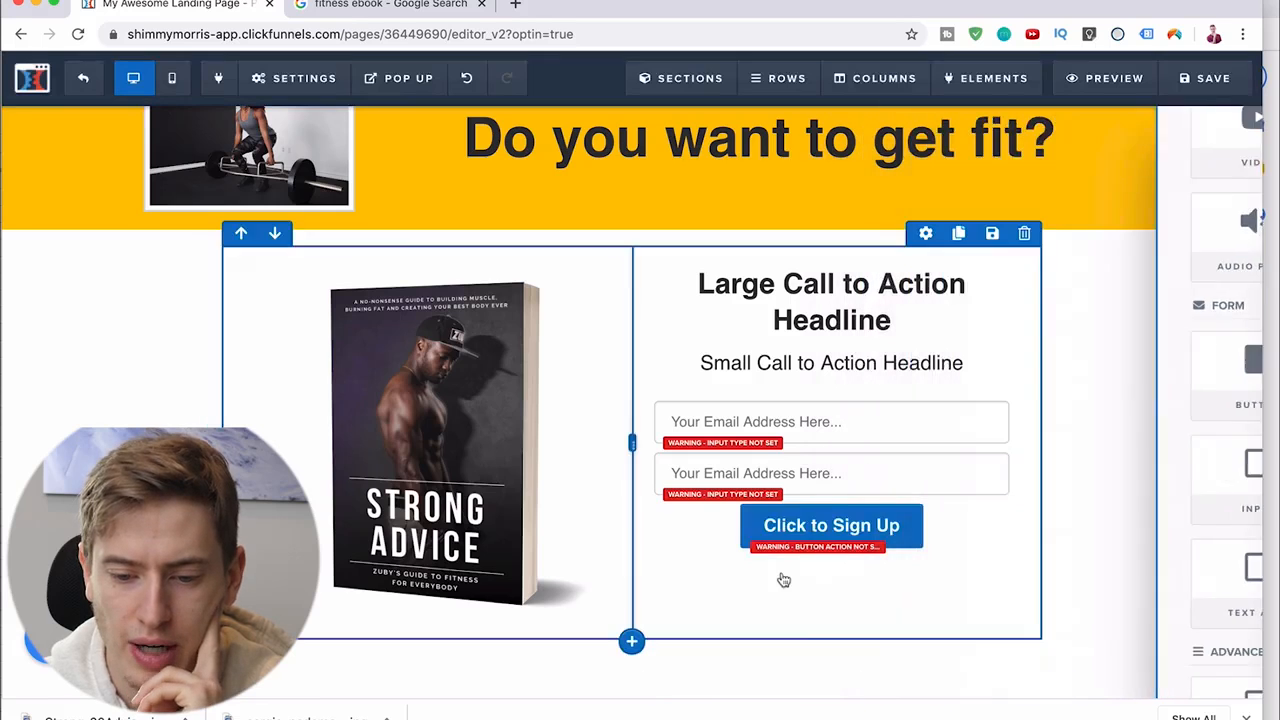
# Change the upper input field's placeholder text to "Your Name"
pyautogui.click(820, 419)
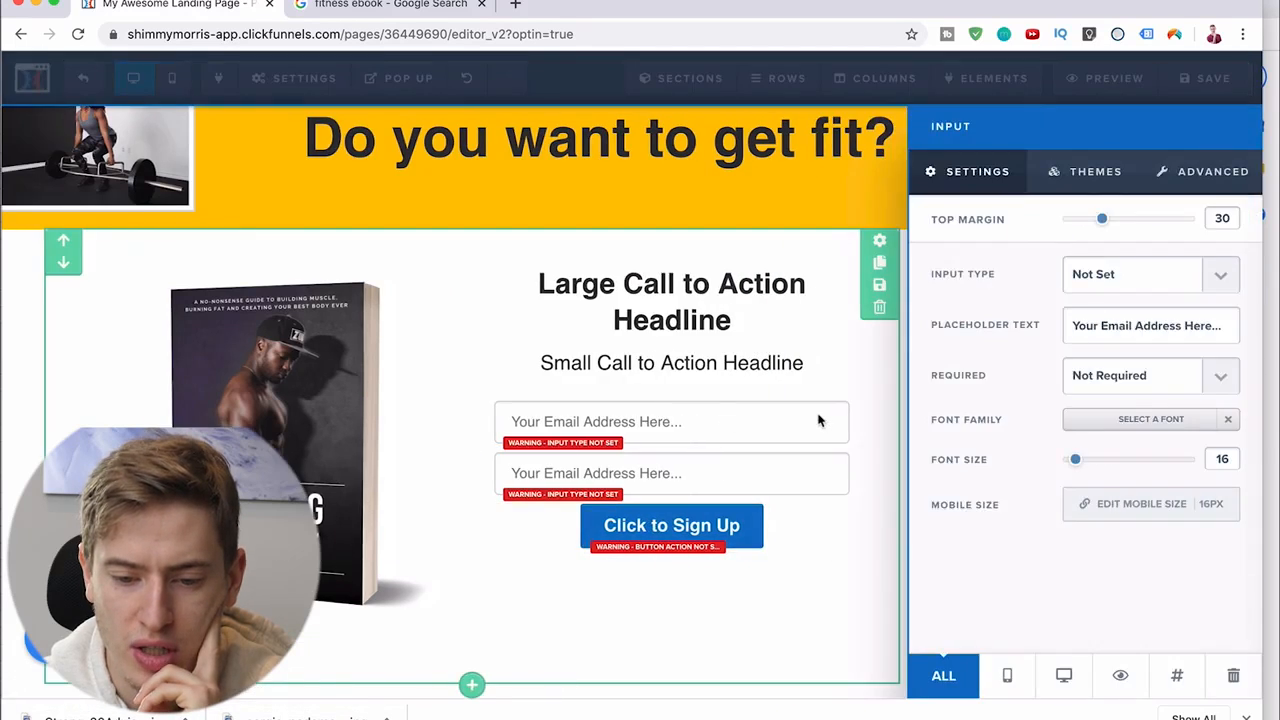
pyautogui.tripleClick(1145, 327)
pyautogui.write('Your Name')
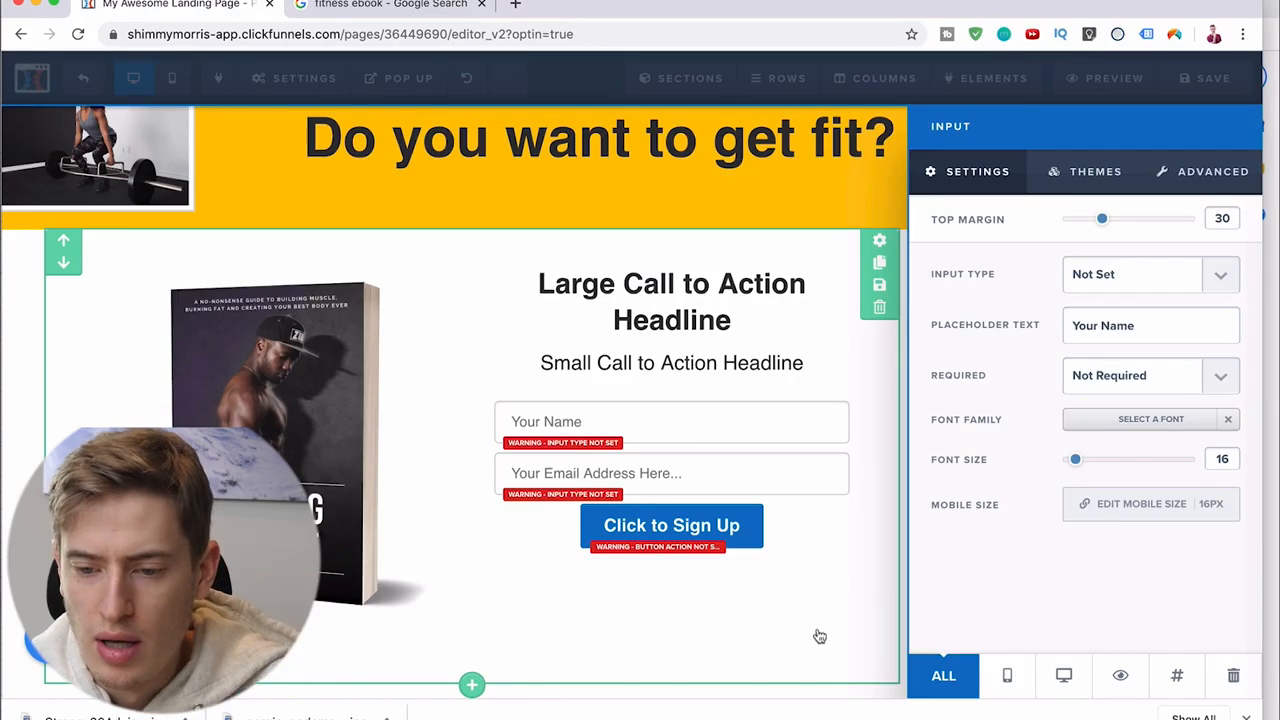
pyautogui.click(820, 637)
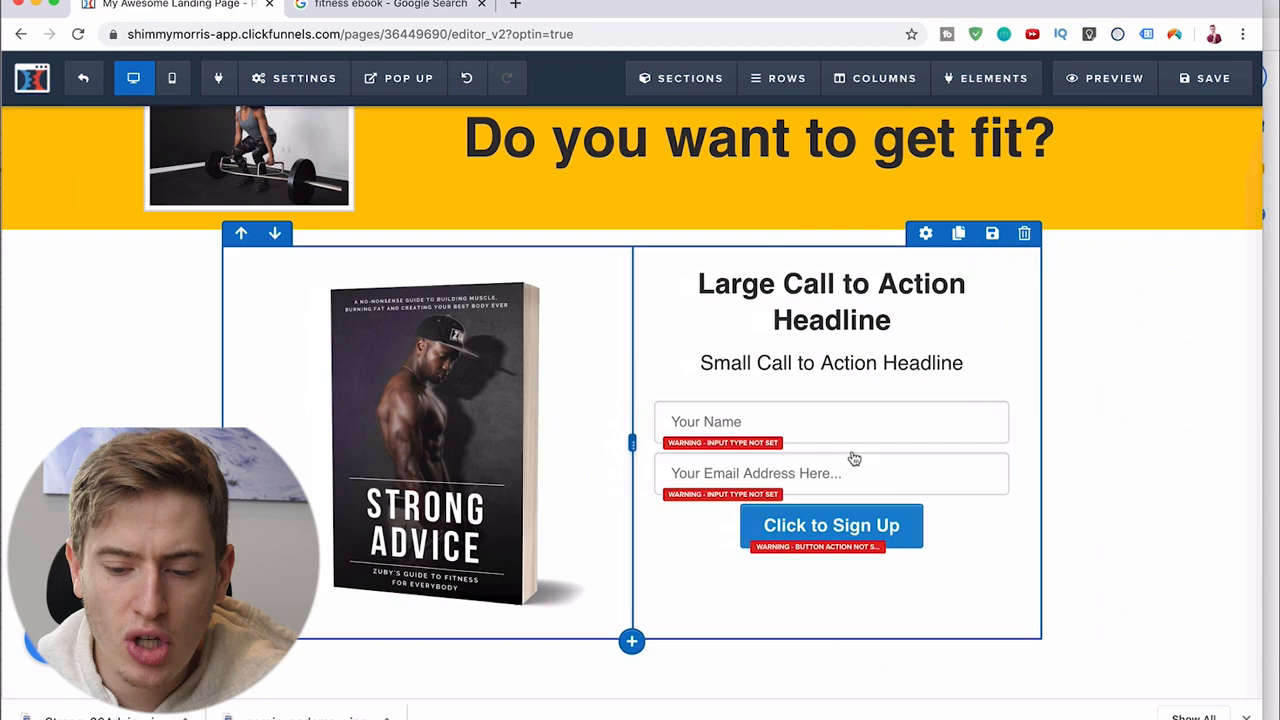
# Change the button width of the "Click to Sign Up" button so it spans the full column
pyautogui.click(850, 520)
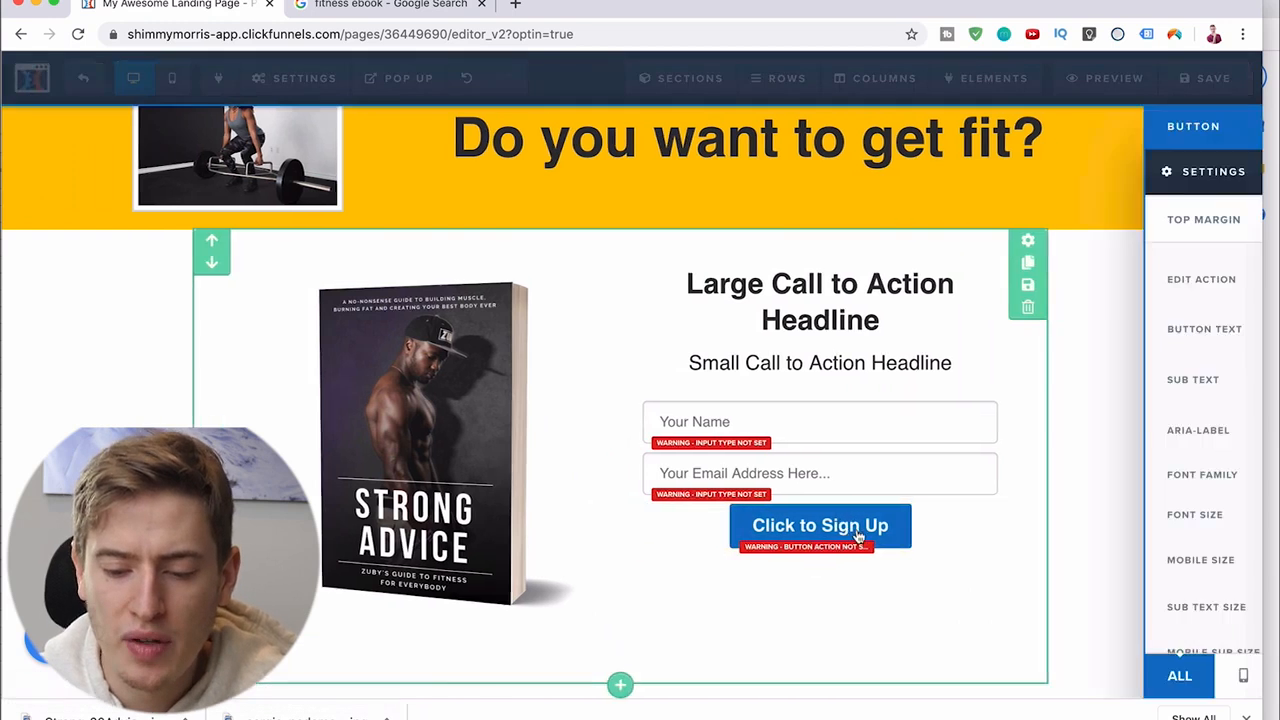
pyautogui.click(1212, 176)
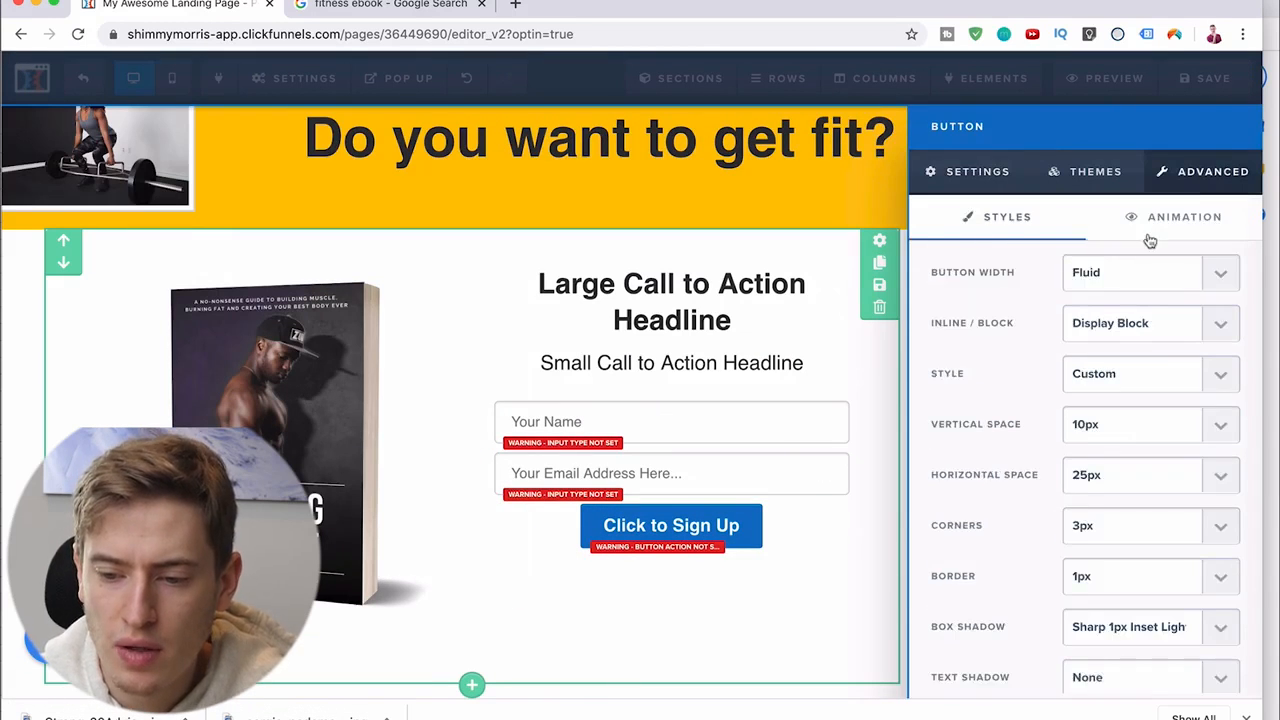
pyautogui.click(1218, 388)
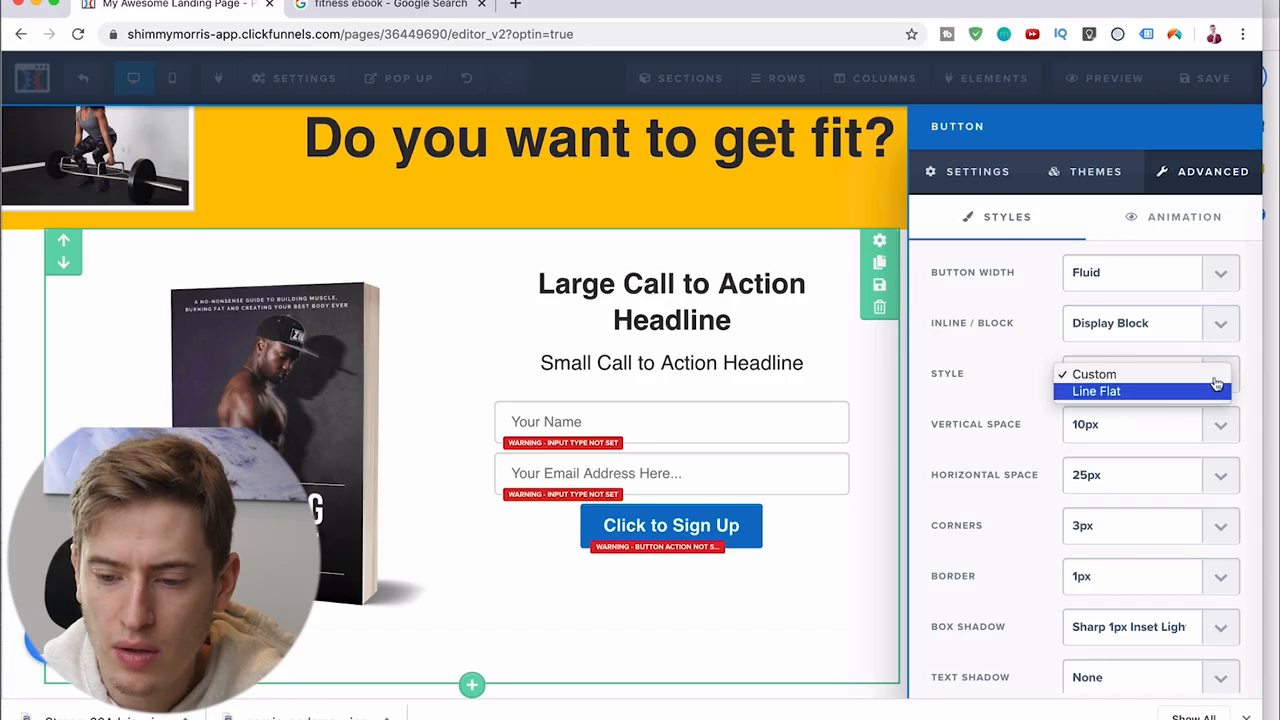
pyautogui.click(1218, 276)
pyautogui.click(1218, 276)
pyautogui.click(1193, 291)
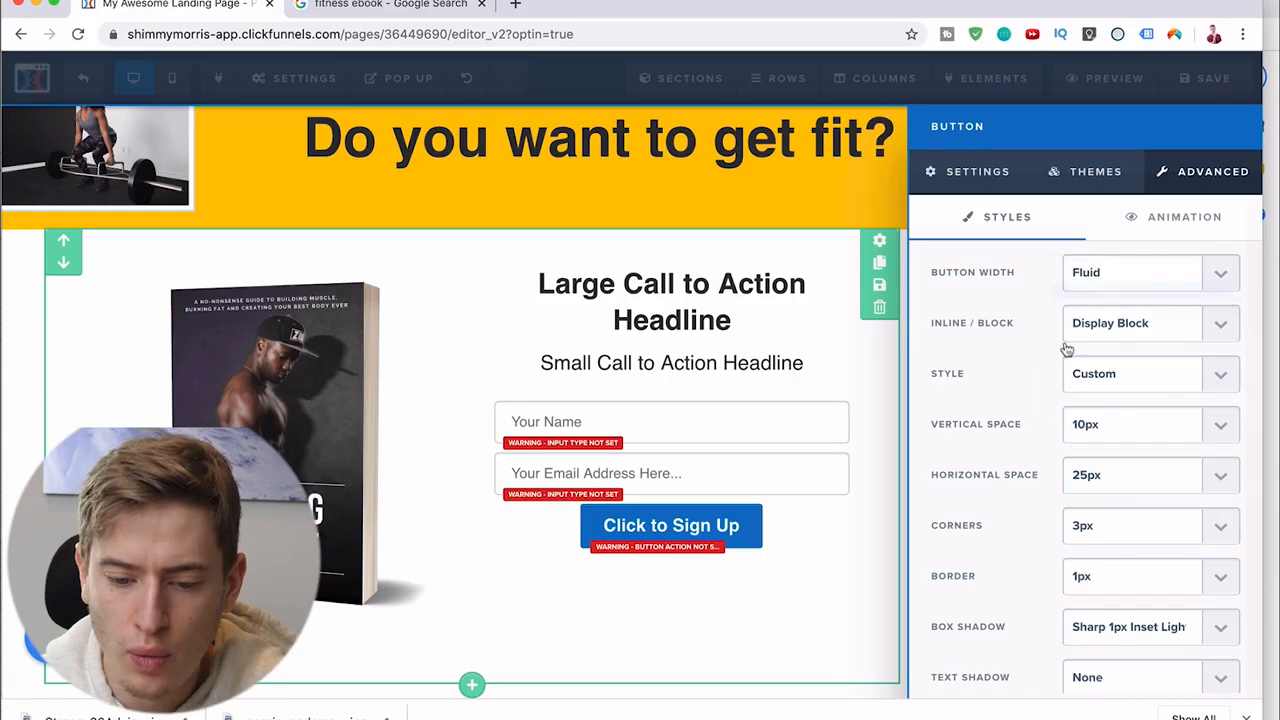
pyautogui.click(729, 580)
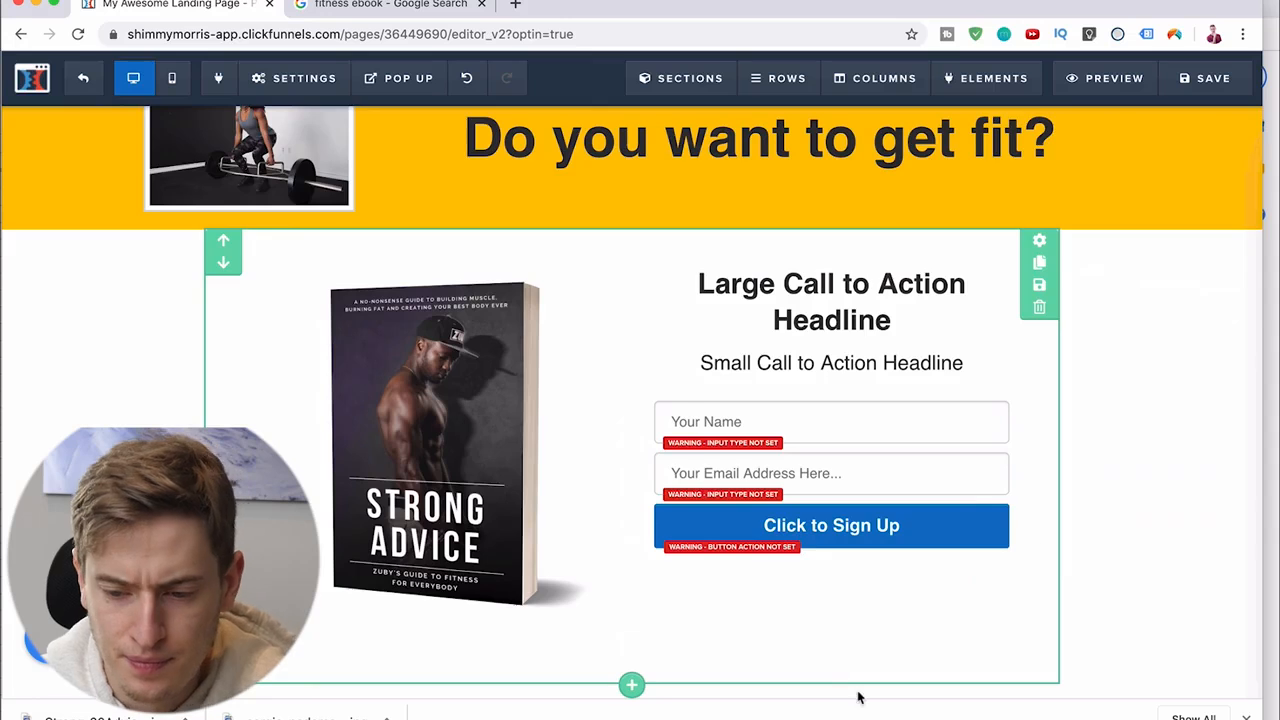
# Close the browser's downloads bar
pyautogui.scroll(1, 858, 697)
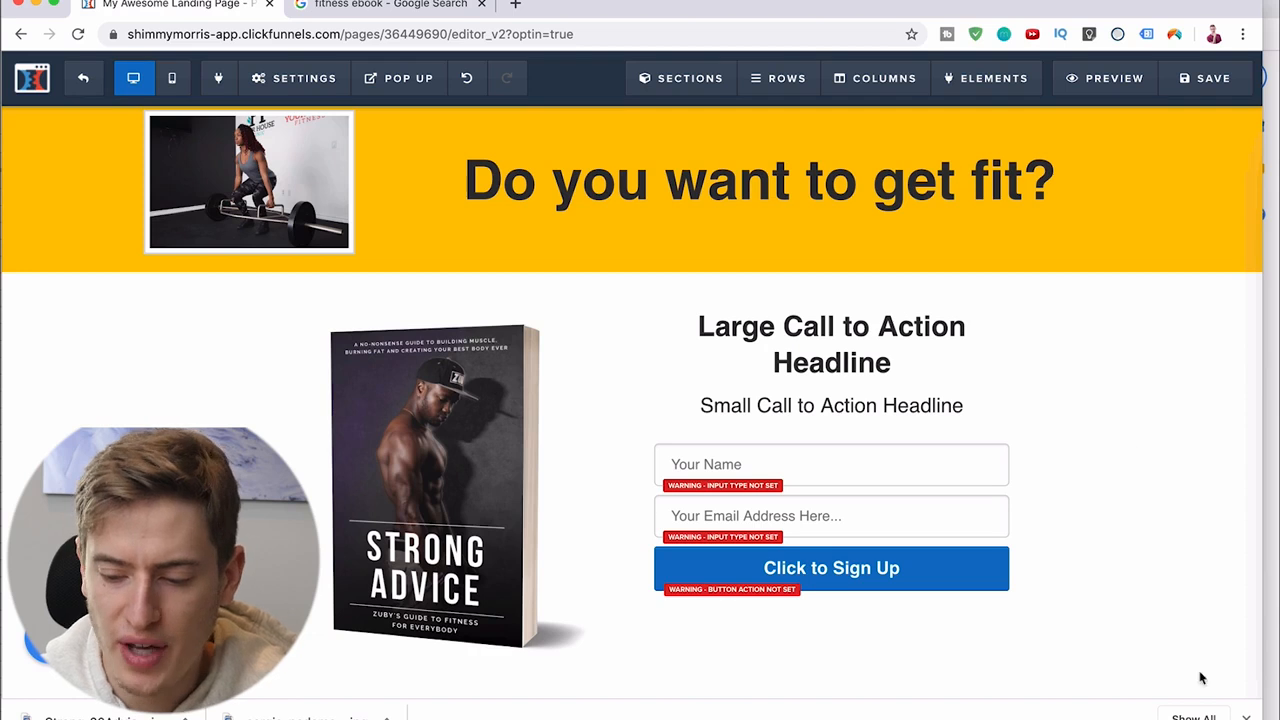
pyautogui.click(1245, 717)
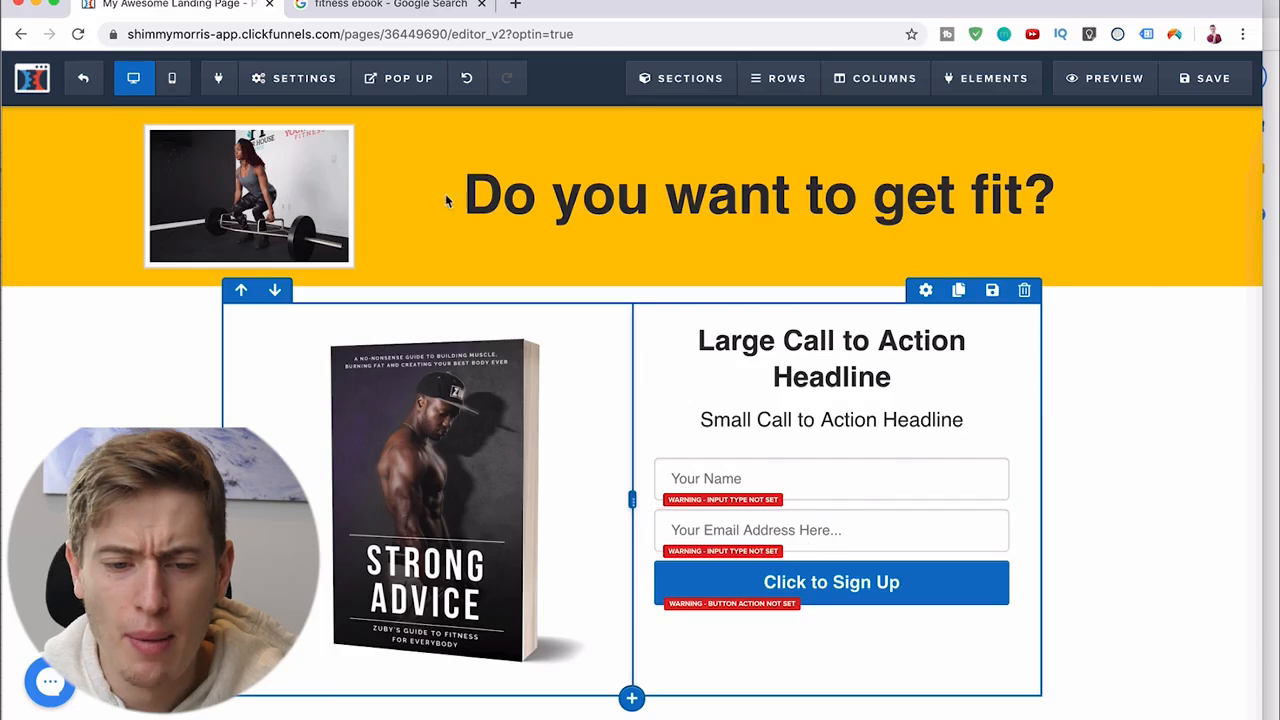
pyautogui.scroll(1, 445, 193)
# Select "december webinar keywords (Webinar Jam)" as the integration in the page's email integration settings, and close the settings
pyautogui.click(266, 82)
pyautogui.click(272, 118)
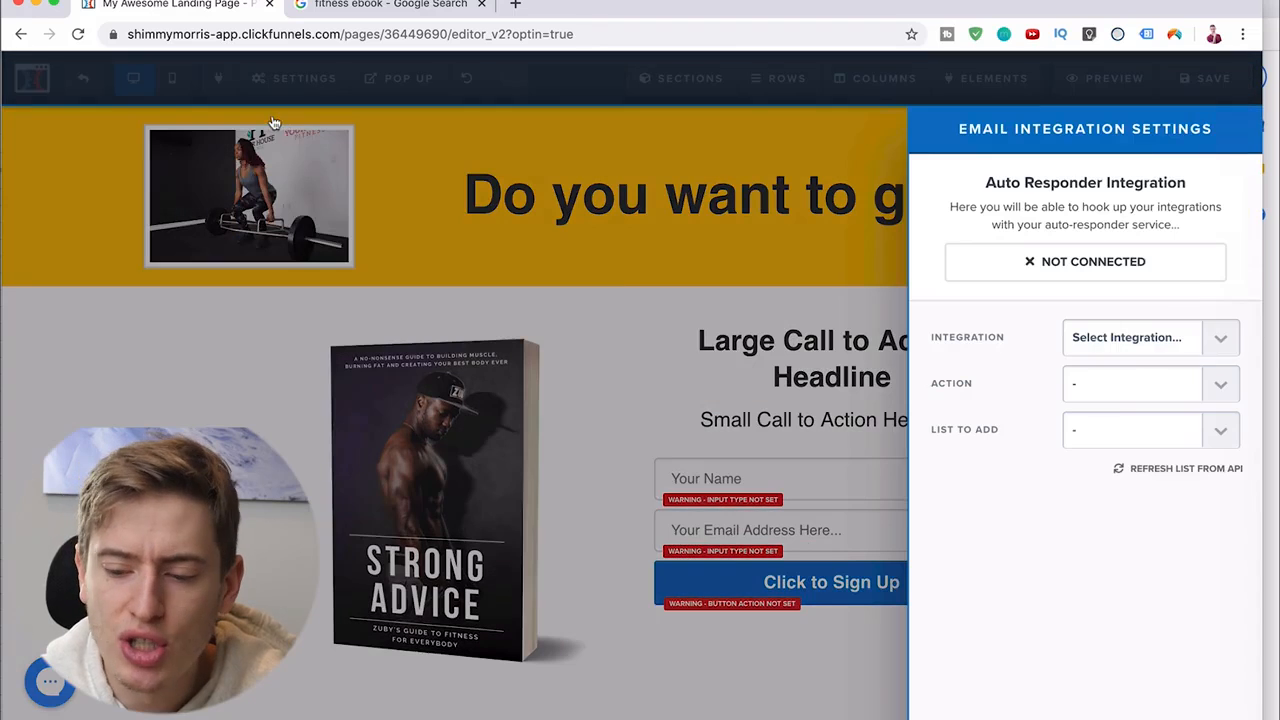
pyautogui.click(1200, 340)
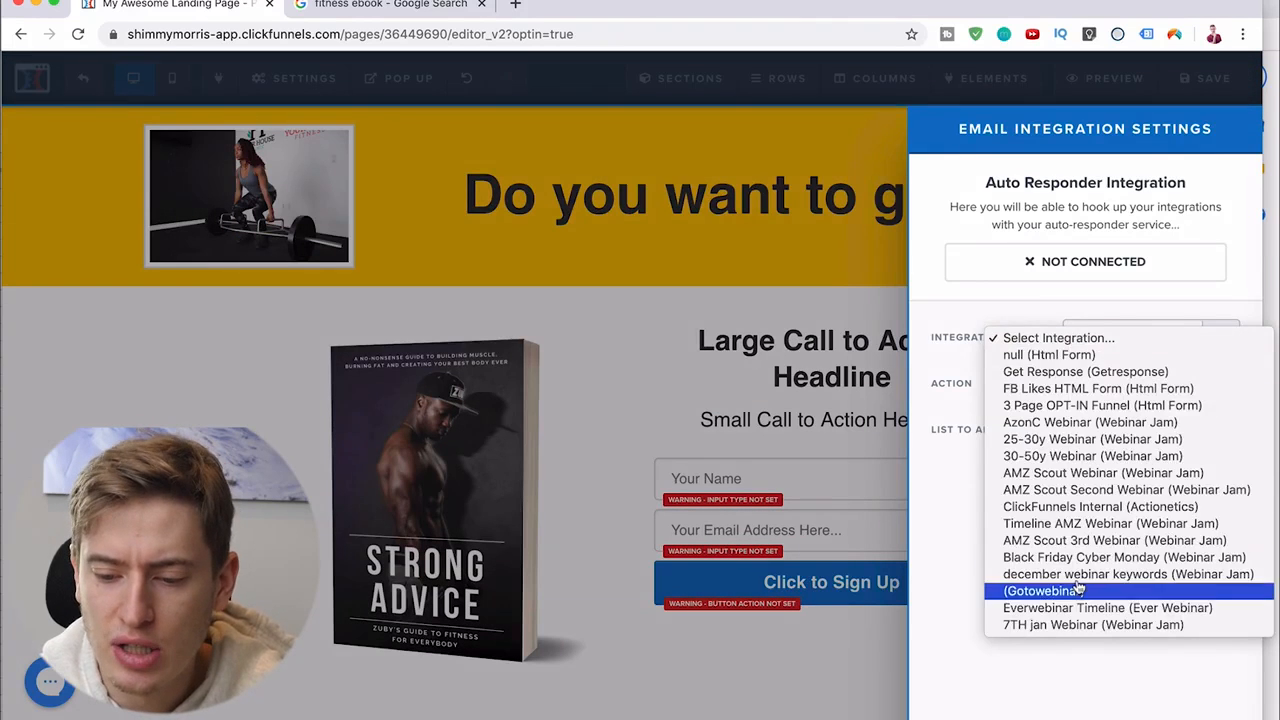
pyautogui.click(995, 574)
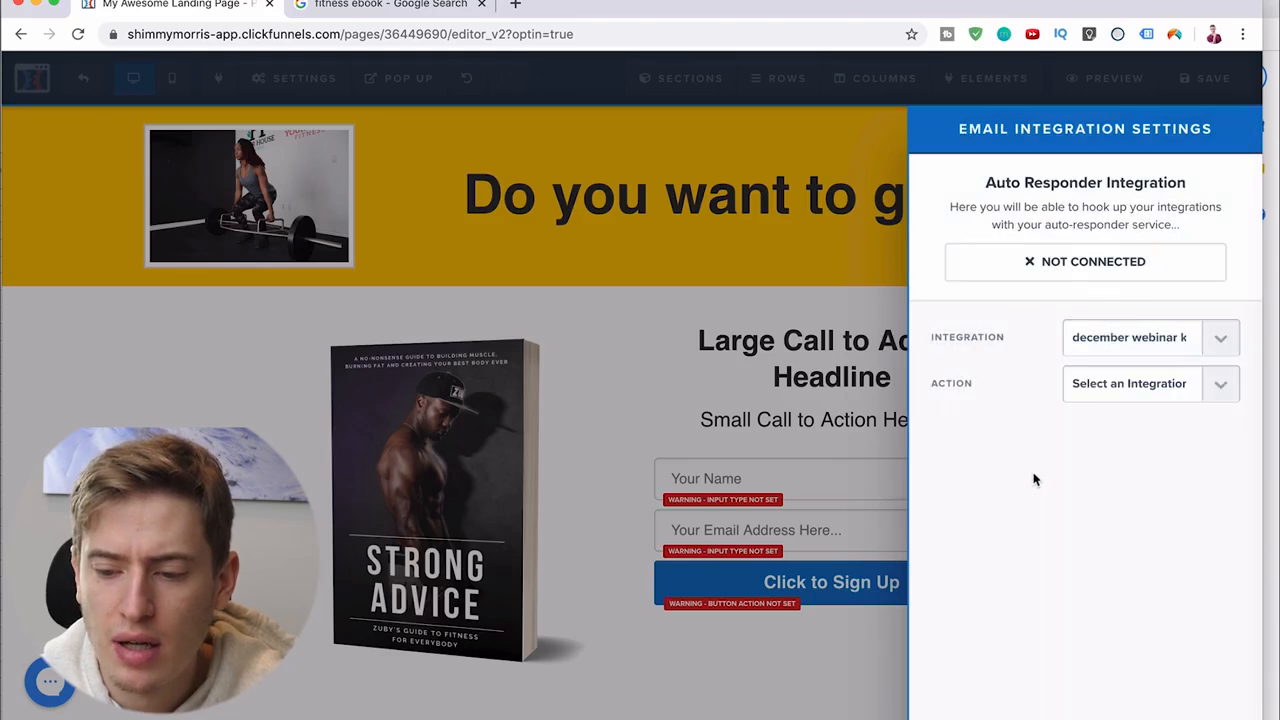
pyautogui.click(793, 662)
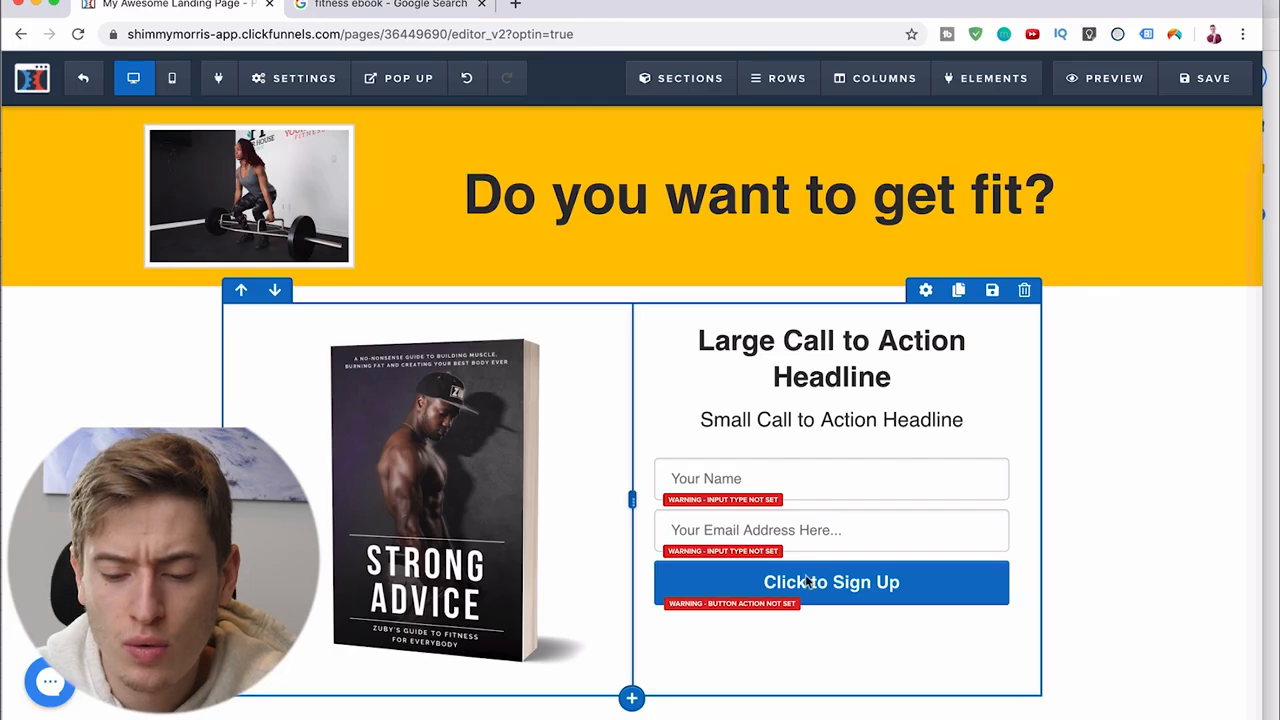
# Replace the large call-to-action headline above the optin form with "Get your free copy of the Strong Advice today"
pyautogui.scroll(-1, 810, 590)
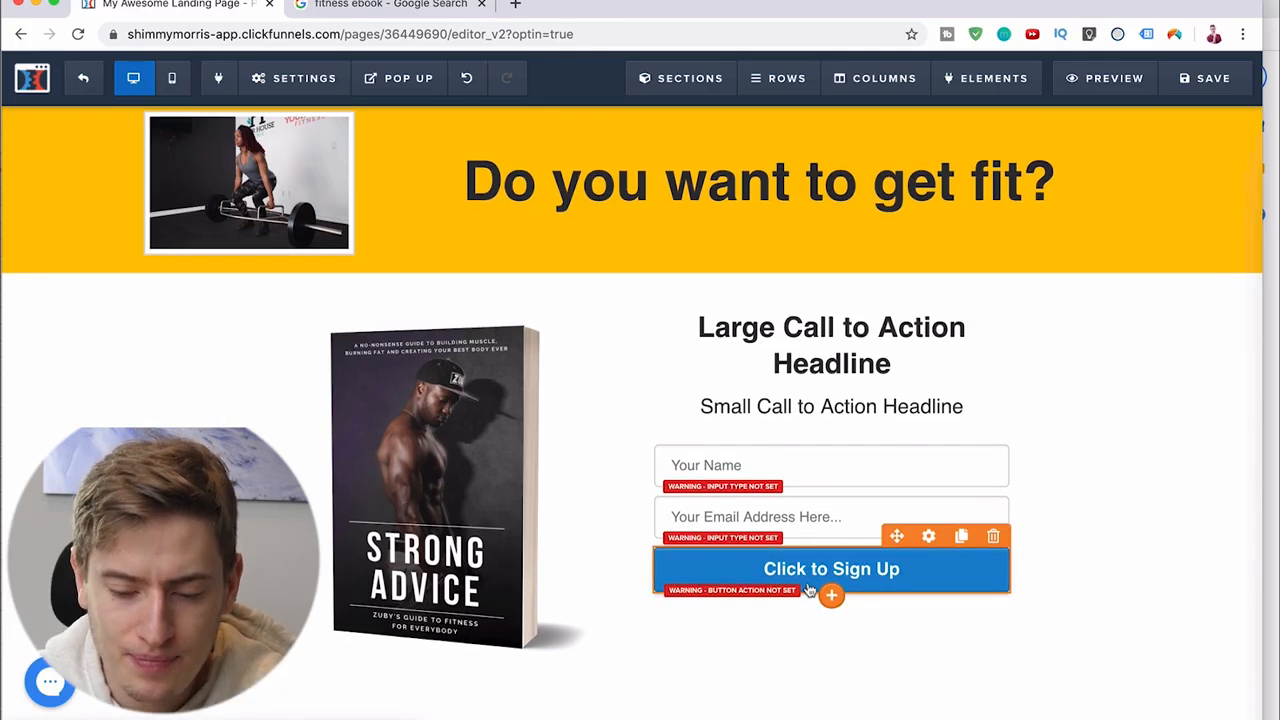
pyautogui.click(850, 375)
pyautogui.moveTo(897, 370); pyautogui.dragTo(692, 330)
pyautogui.write('Get ')
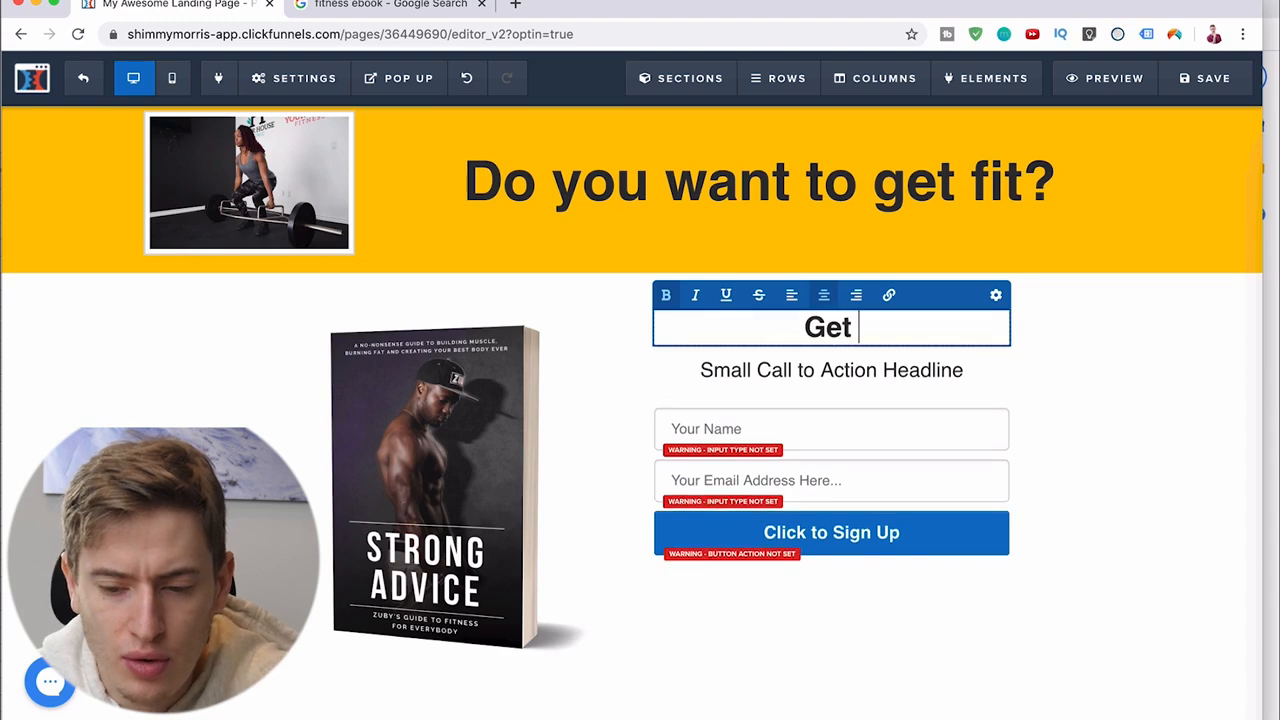
pyautogui.write('your free copy of ')
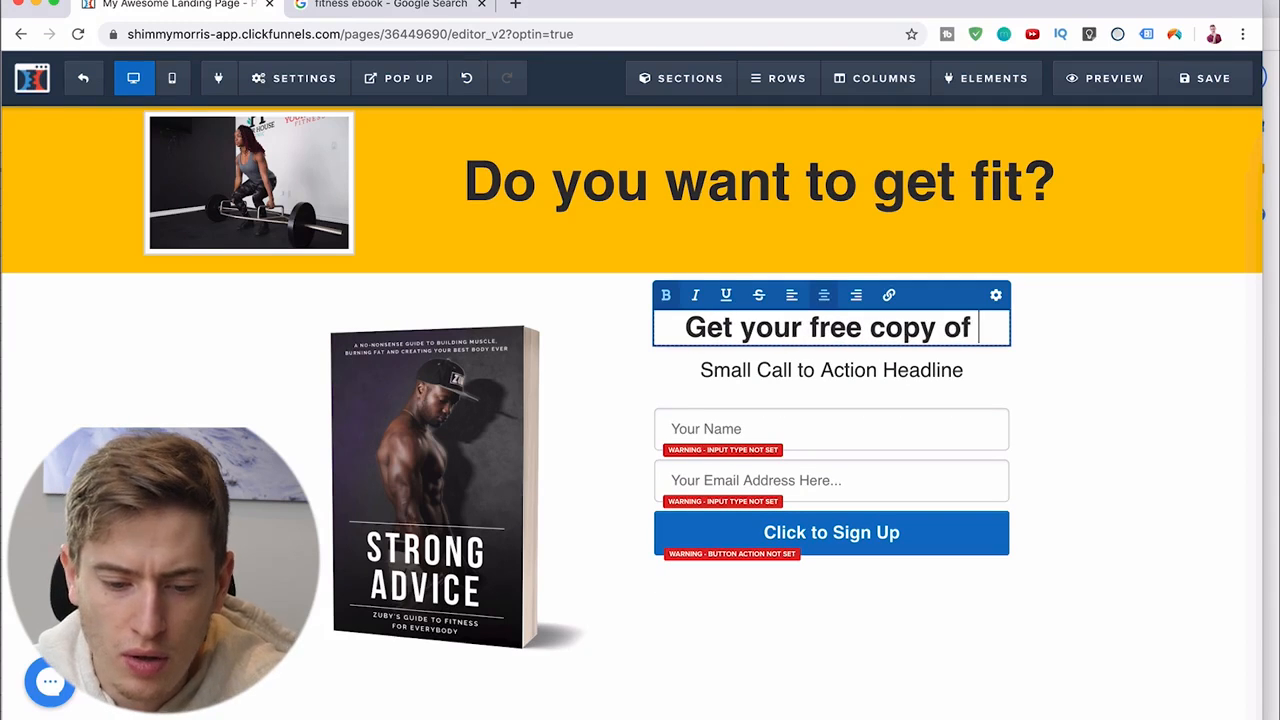
pyautogui.write('the Strong A')
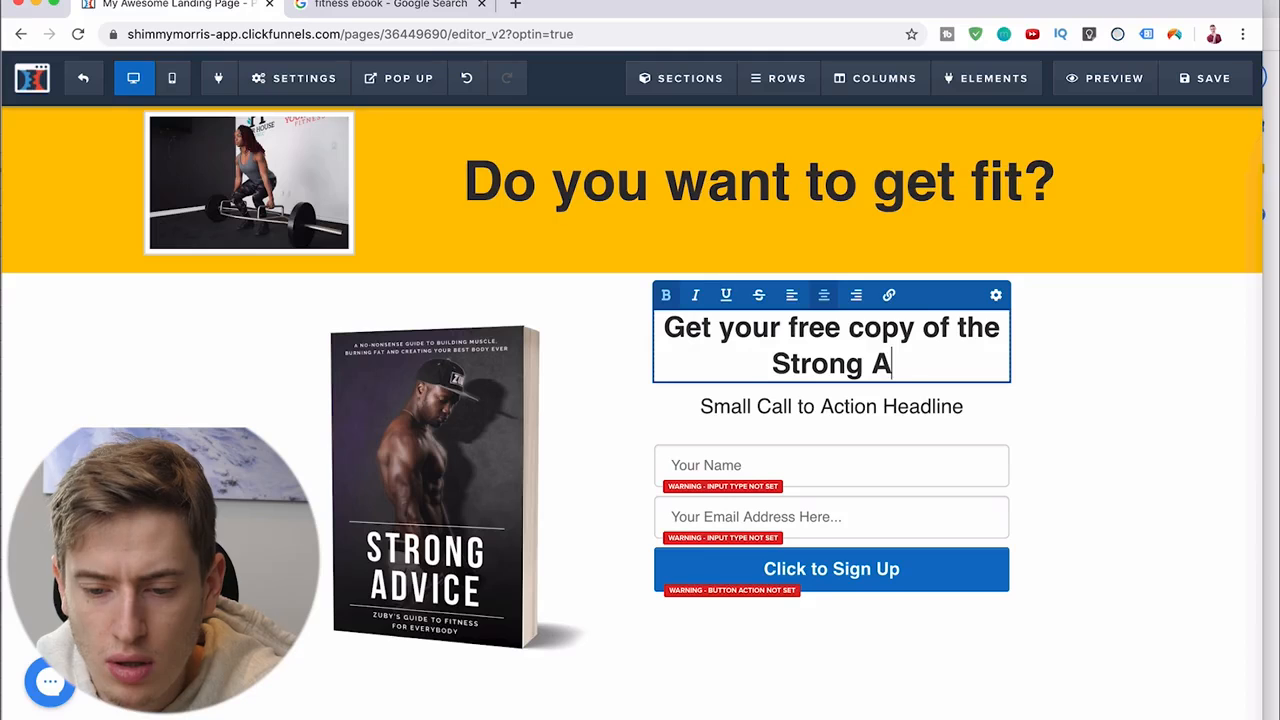
pyautogui.write('dvice today')
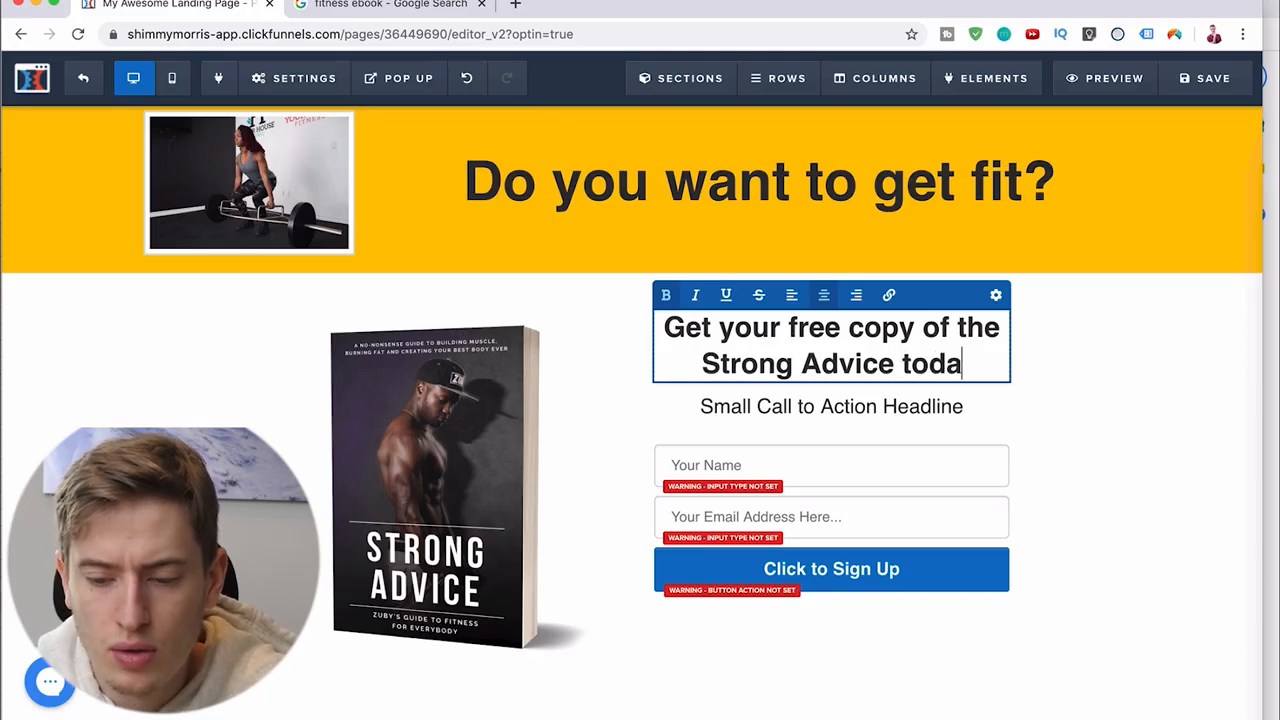
# Replace the small call-to-action headline with "put your email in below to get your copy"
pyautogui.doubleClick(732, 407)
pyautogui.hotkey('ctrl', 'a')
pyautogui.write('put your email in below to ')
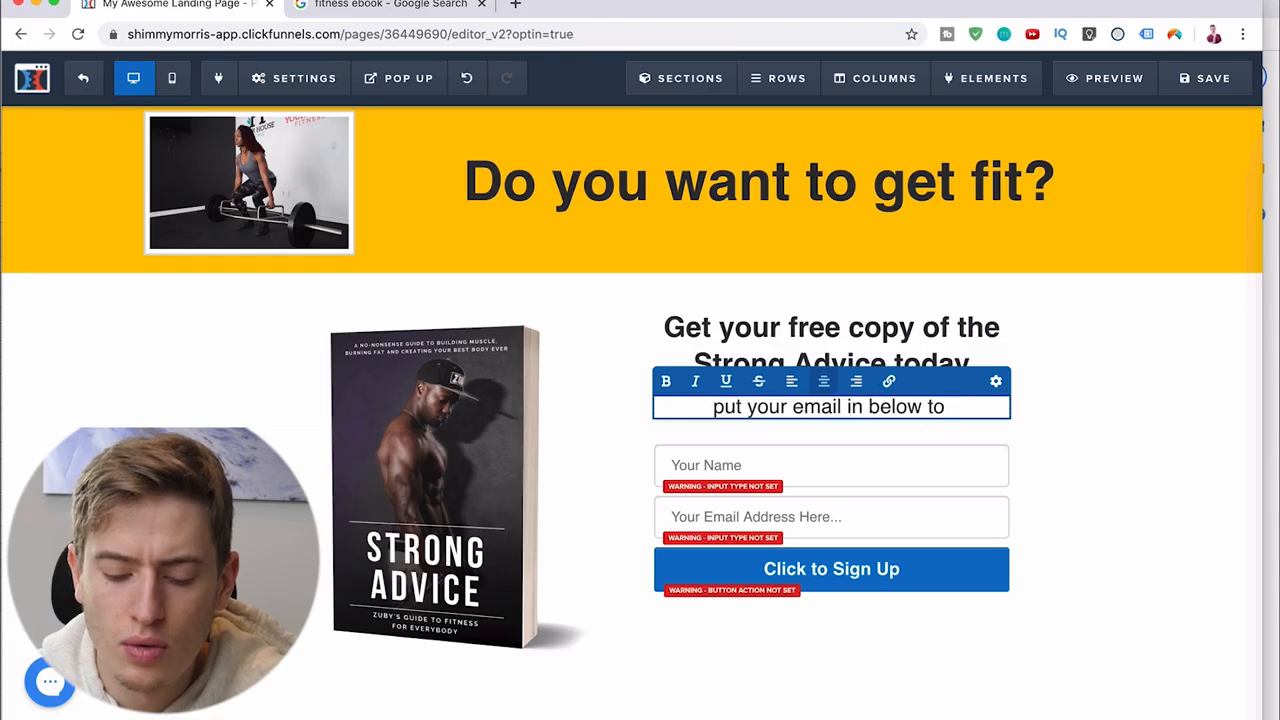
pyautogui.write('get your ')
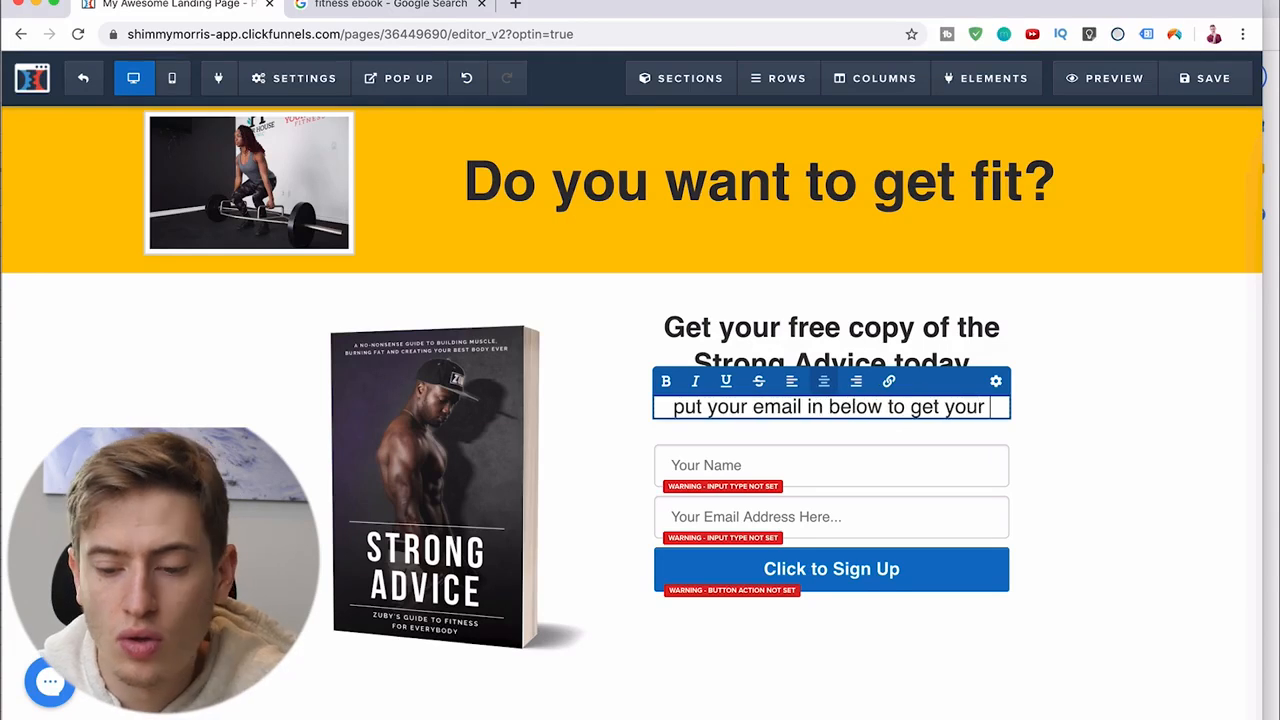
pyautogui.write('copy')
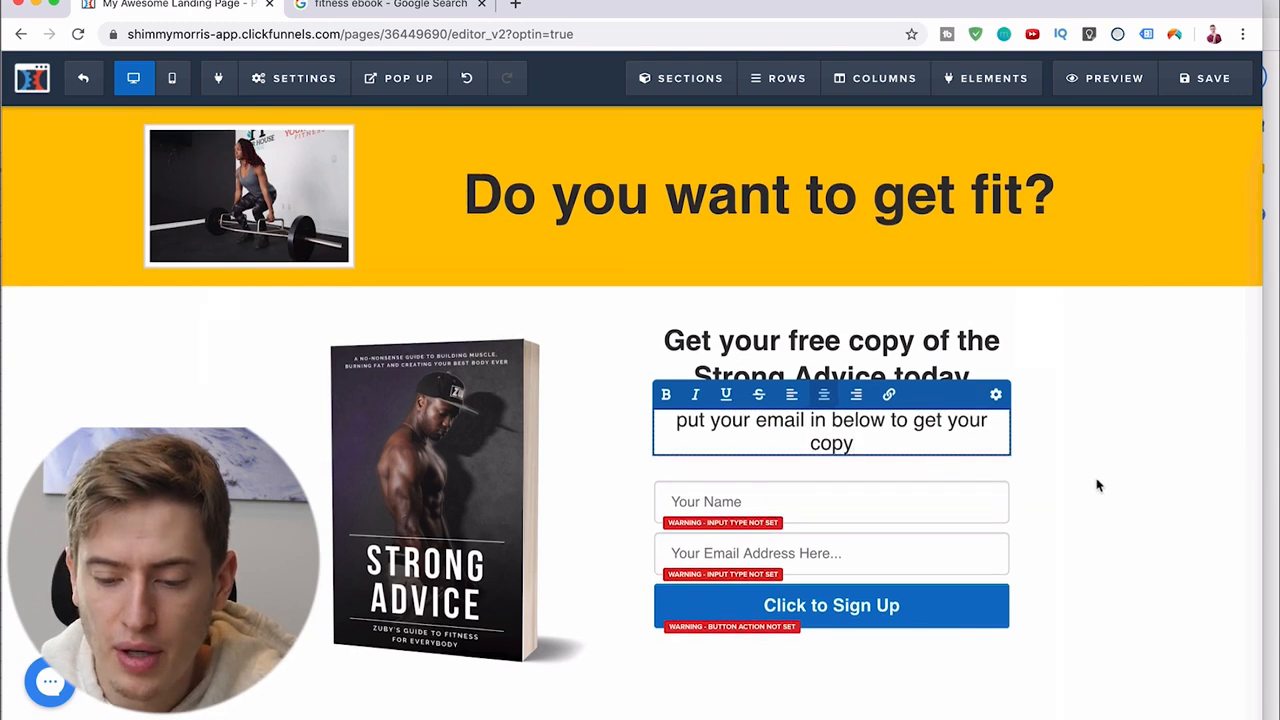
pyautogui.click(1090, 490)
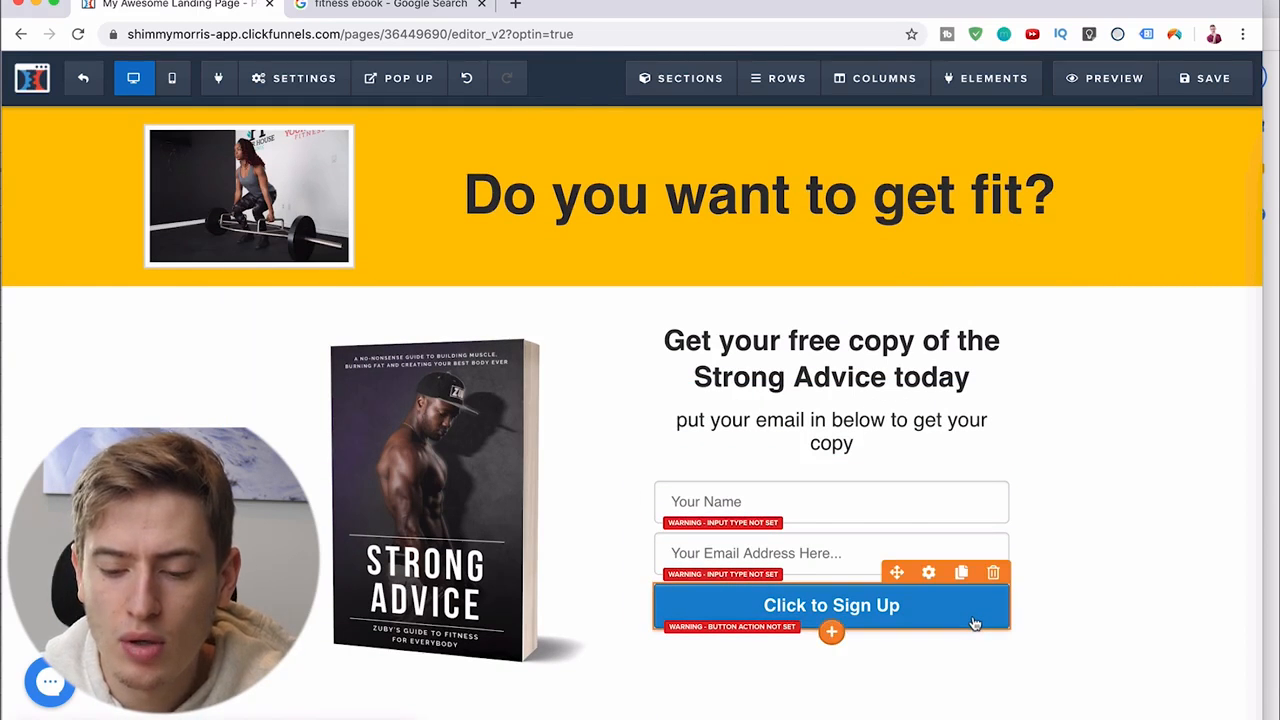
# Set the "Click to Sign Up" button's action to go to the next step in the funnel, and close its settings
pyautogui.click(975, 610)
pyautogui.click(1143, 277)
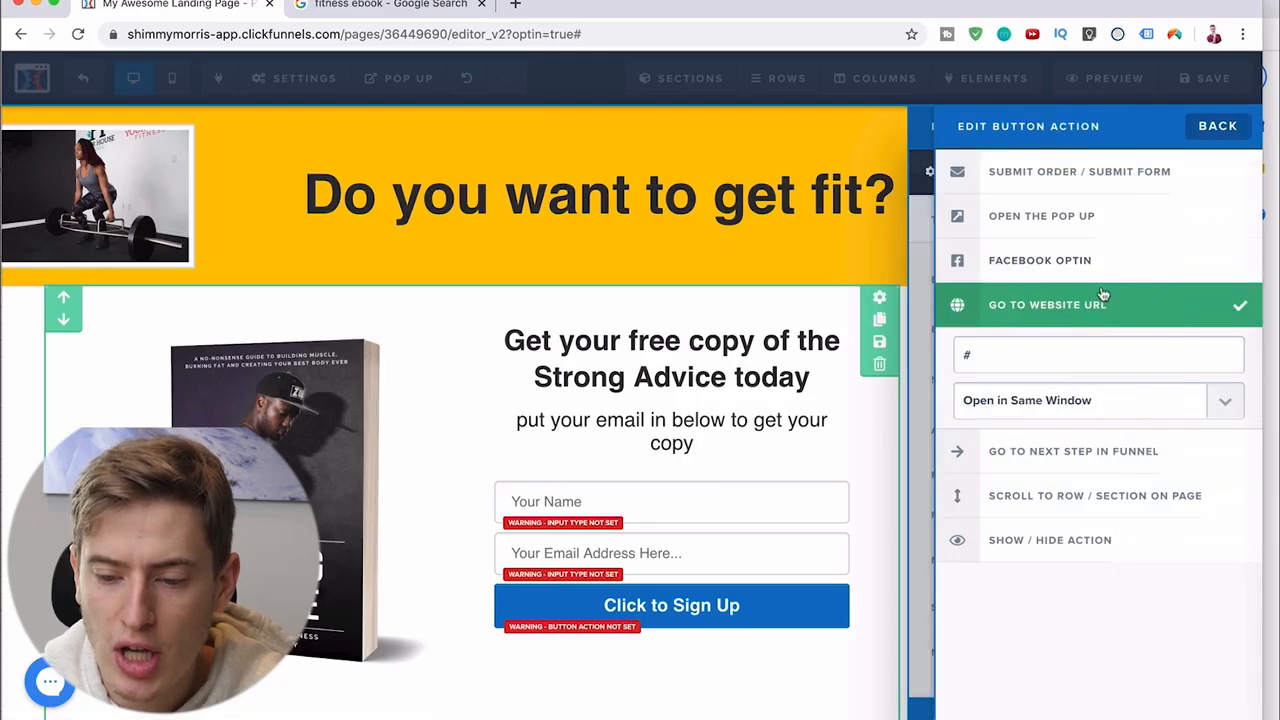
pyautogui.click(1114, 456)
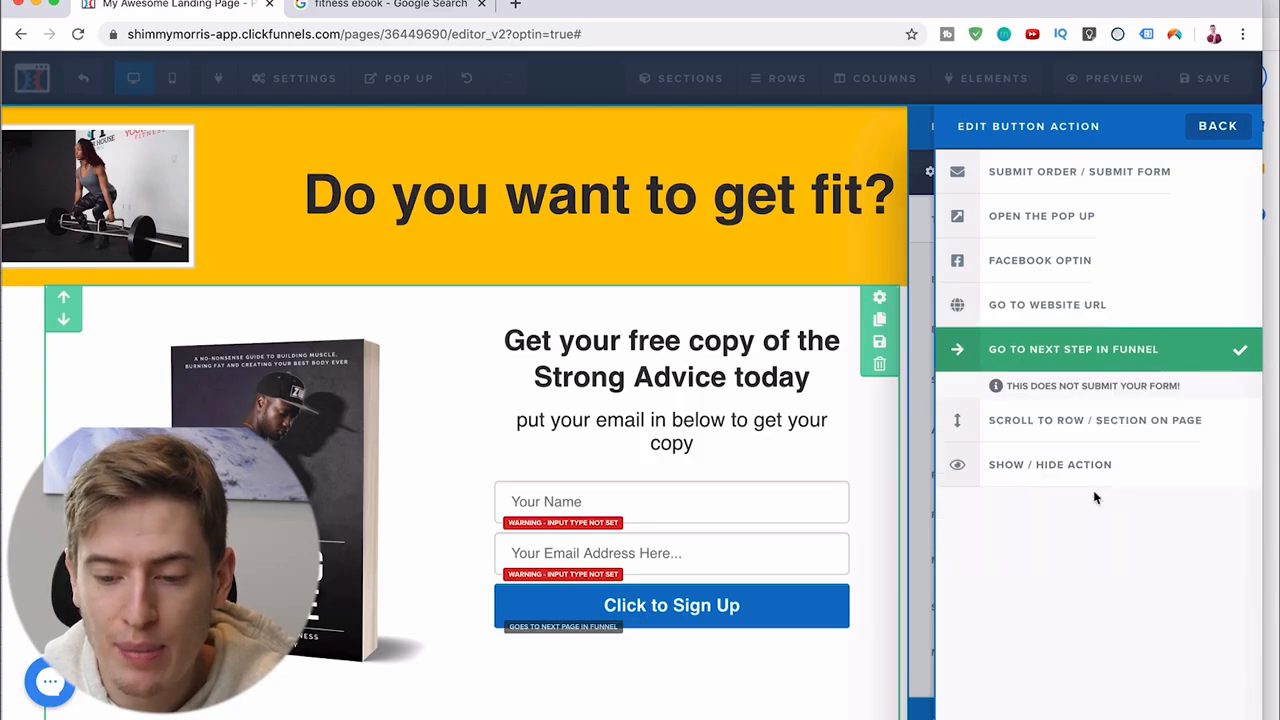
pyautogui.click(869, 641)
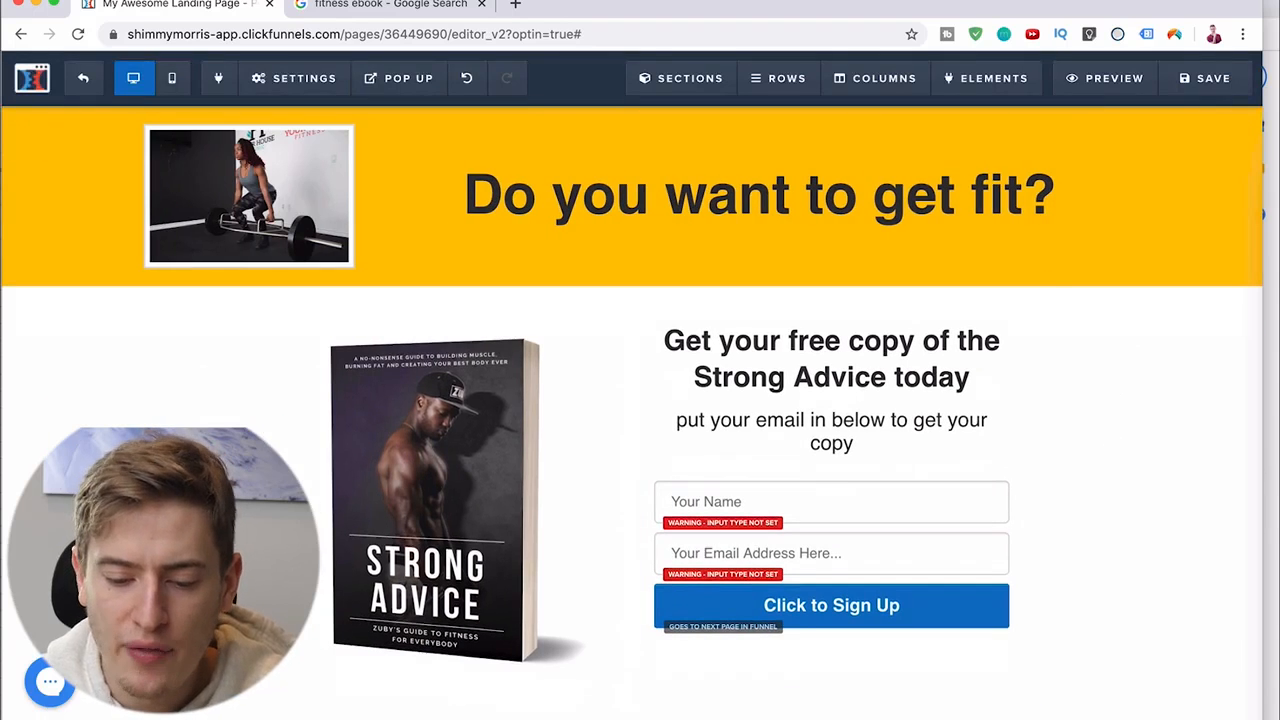
# Add a full-page-width section below the ebook offer and give it the header's amber background color
pyautogui.scroll(-1, 631, 660)
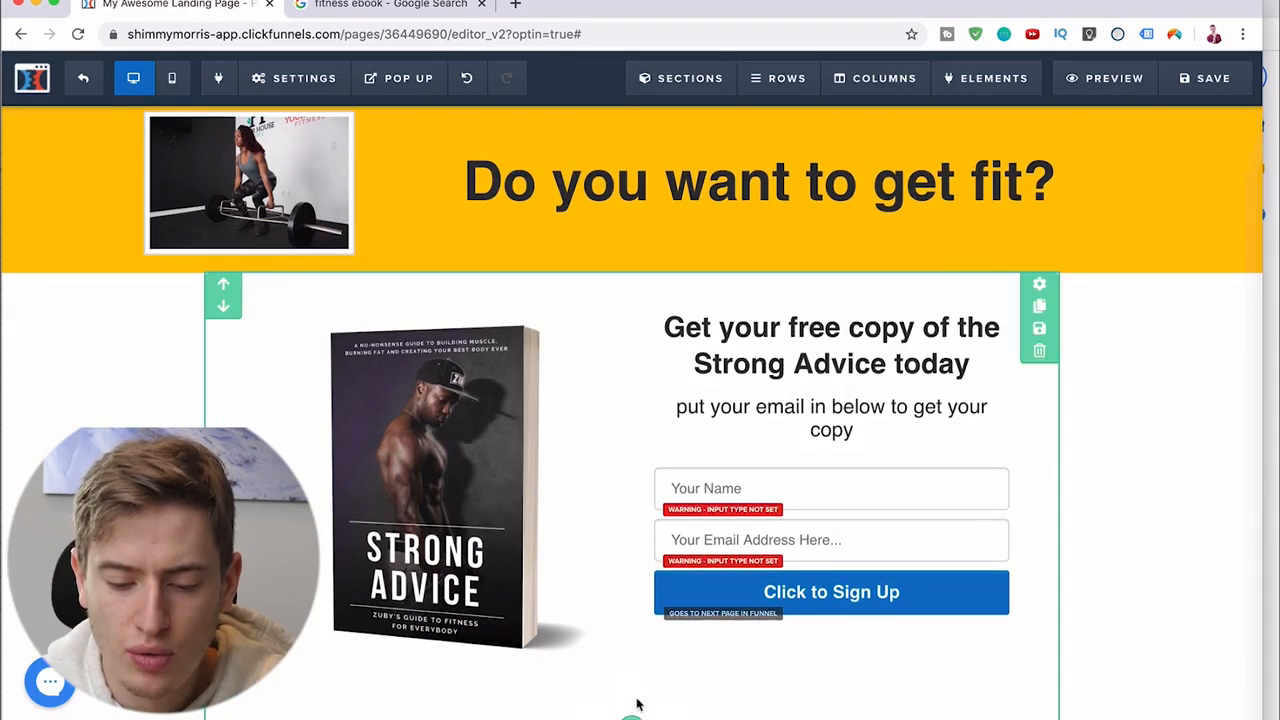
pyautogui.click(631, 716)
pyautogui.click(934, 163)
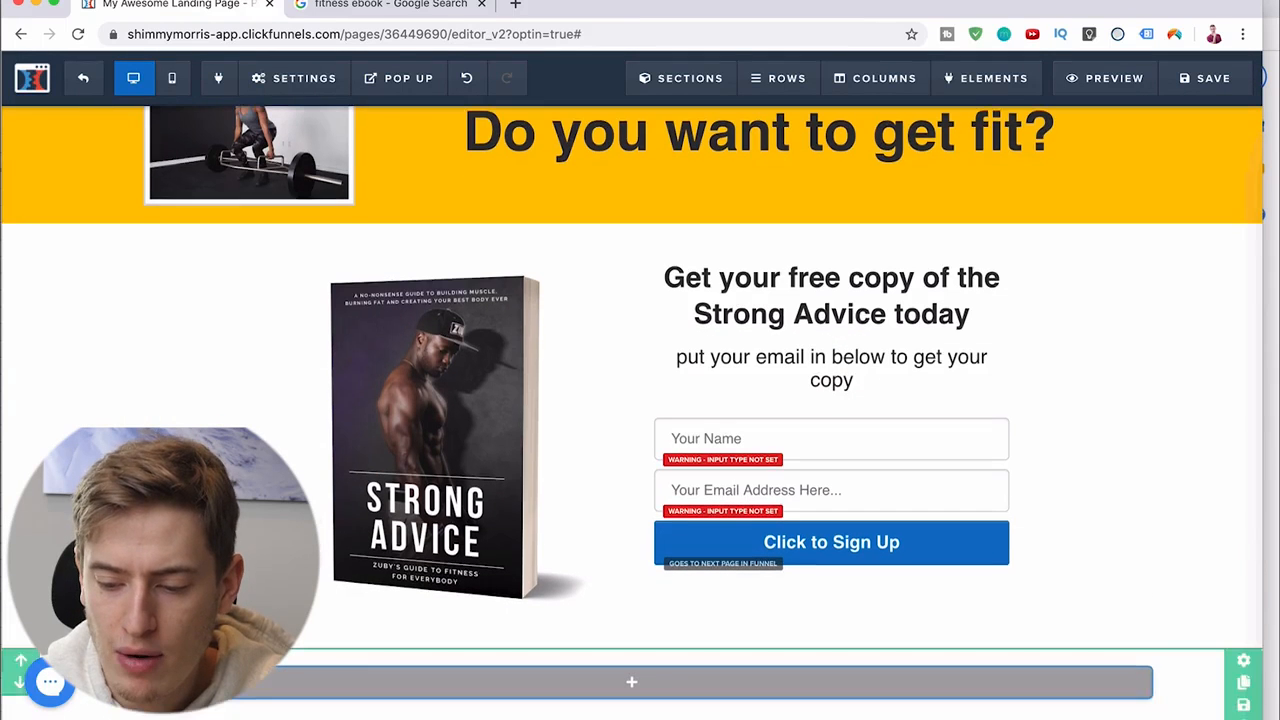
pyautogui.click(1243, 661)
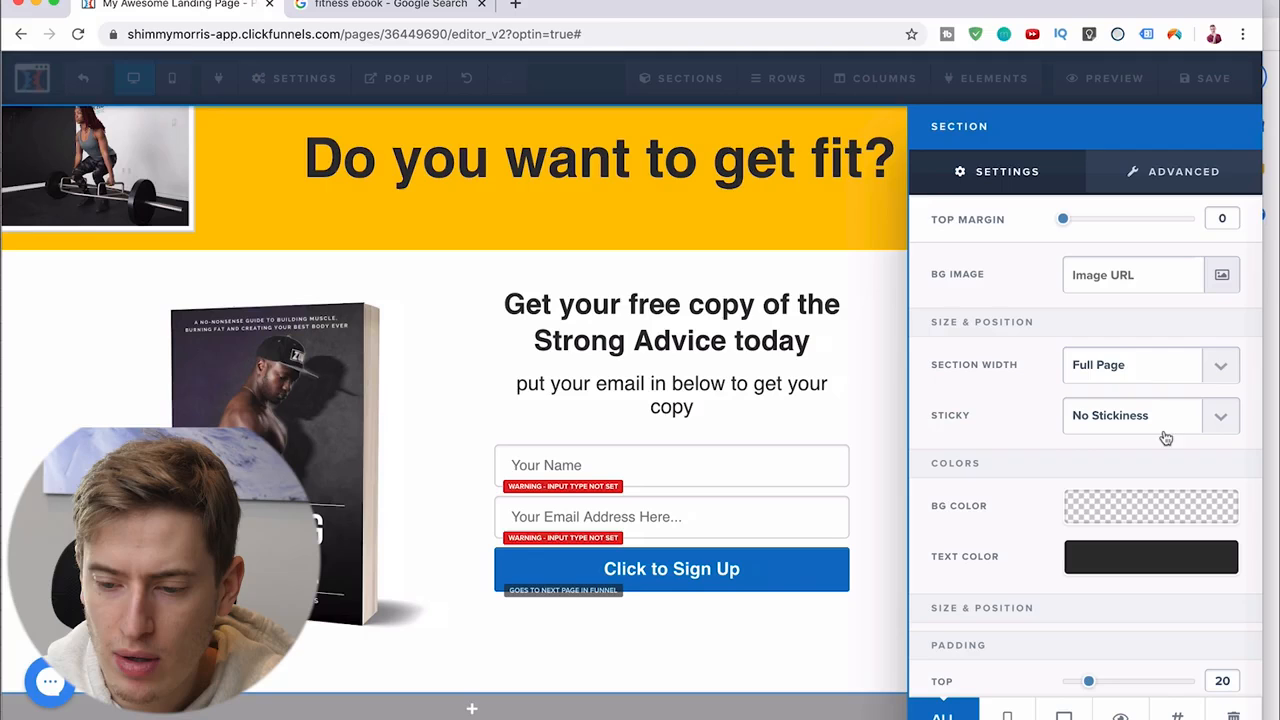
pyautogui.click(1212, 505)
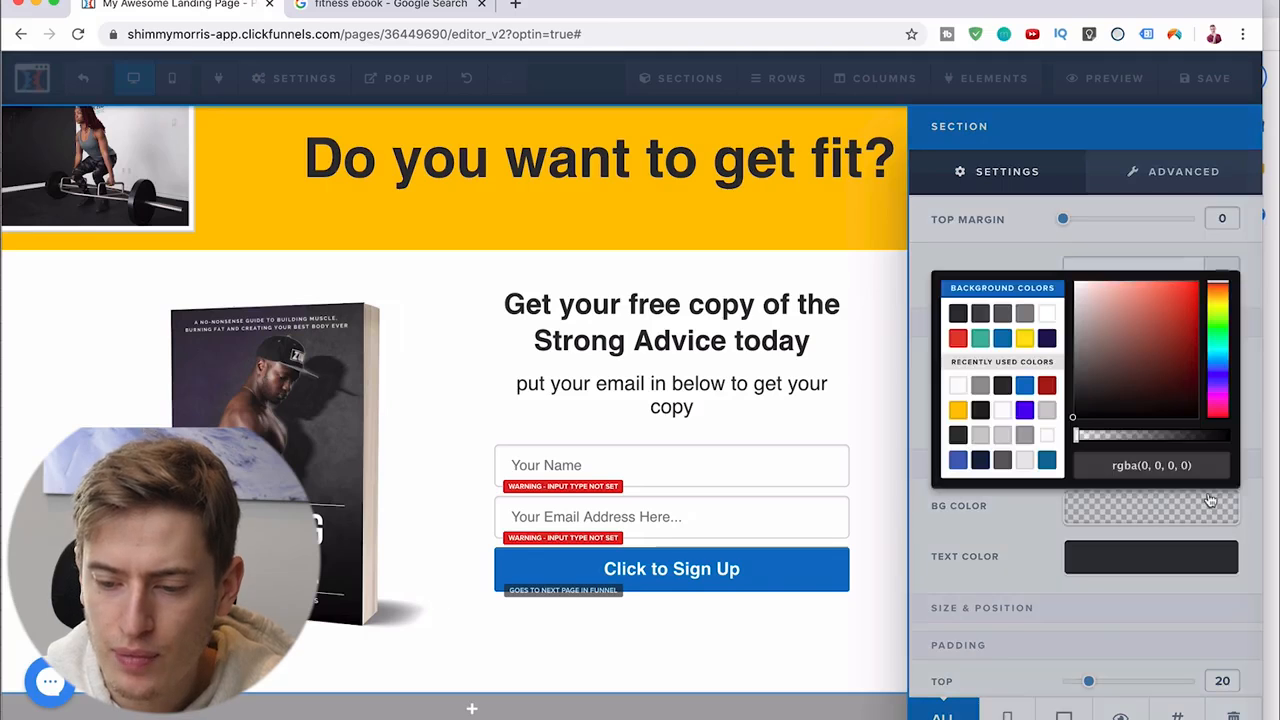
pyautogui.click(957, 412)
pyautogui.click(870, 515)
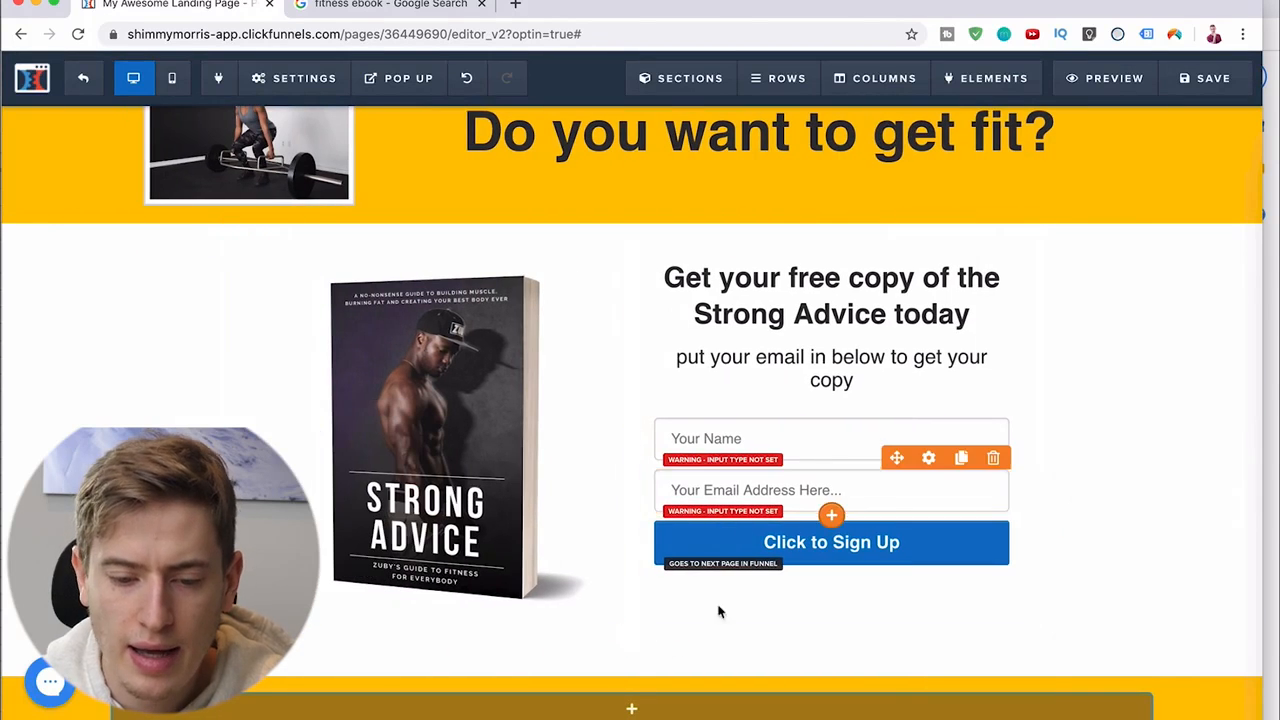
# Insert a single-column row in the amber section at the end of the page
pyautogui.scroll(1, 1100, 460)
pyautogui.scroll(-1, 795, 602)
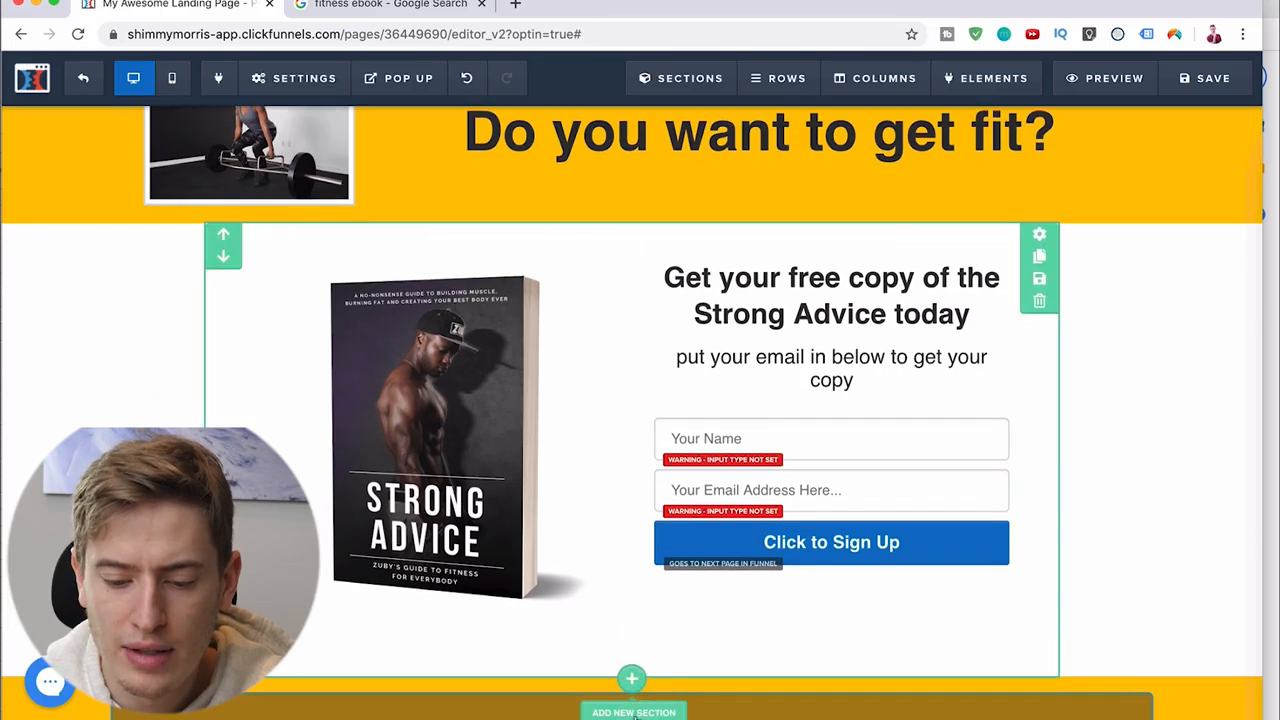
pyautogui.scroll(-1, 654, 714)
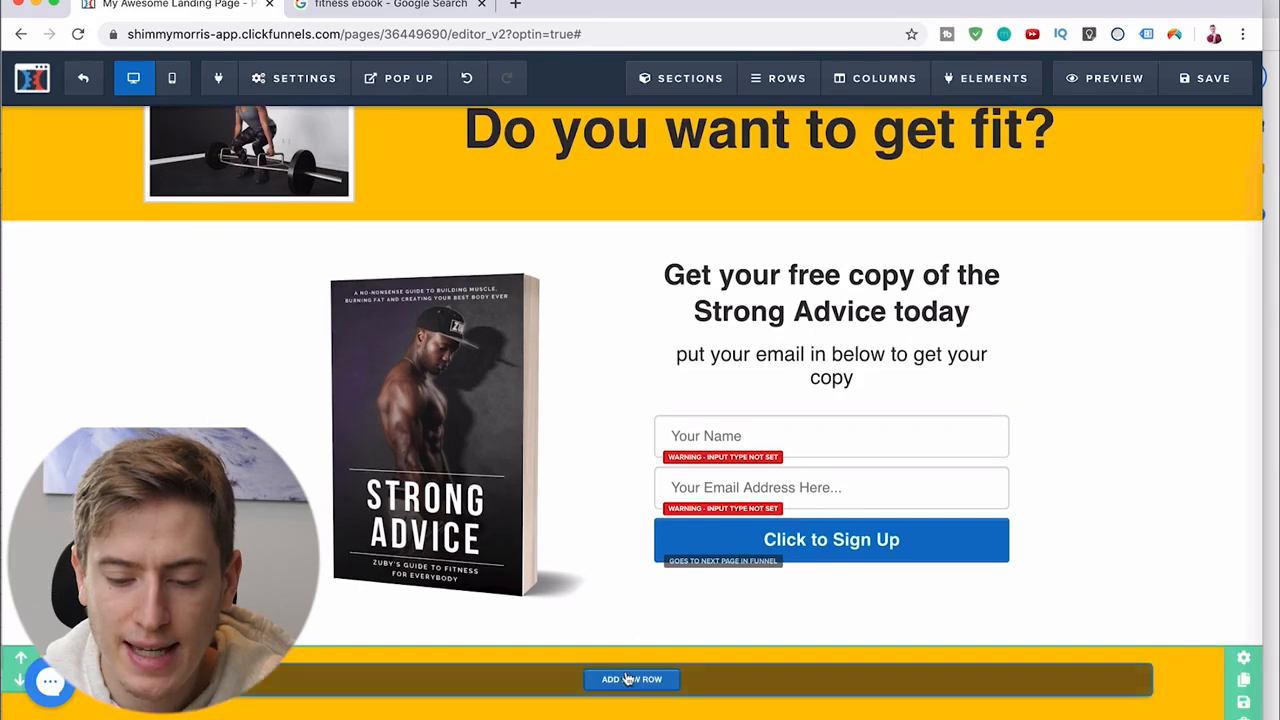
pyautogui.click(631, 681)
pyautogui.click(975, 186)
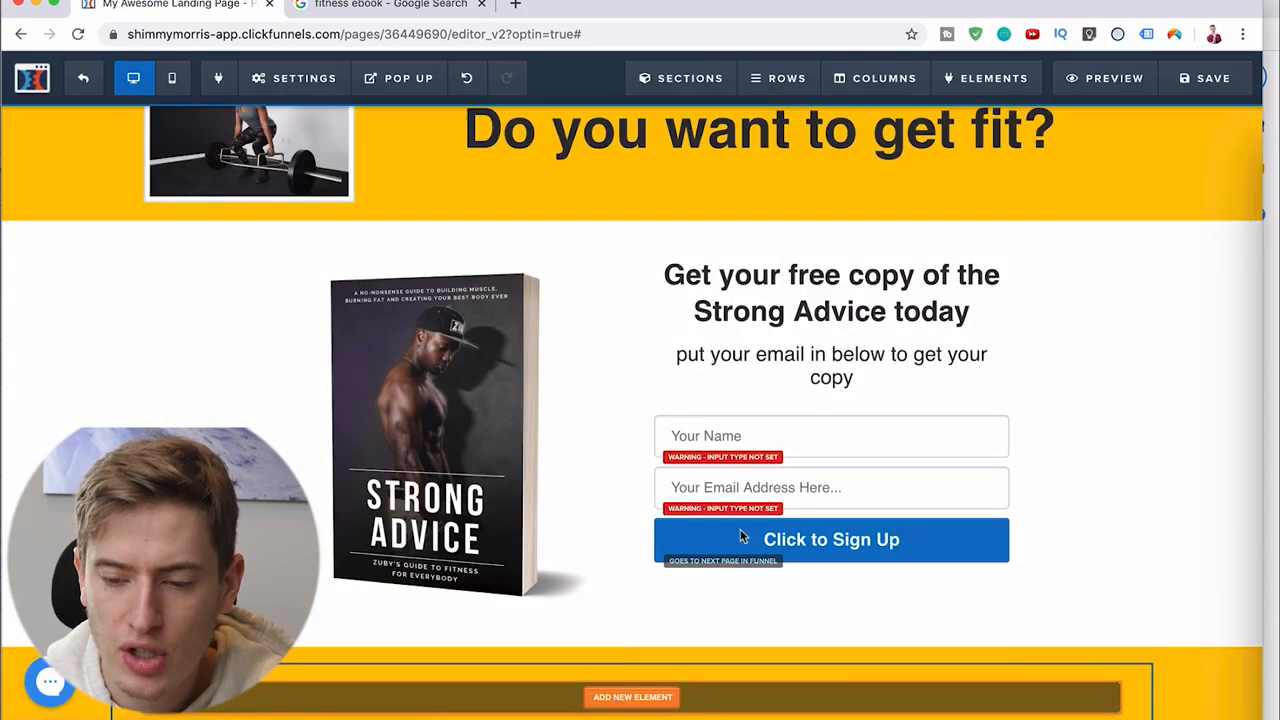
# Add a Paragraph element to the new row in the amber footer section
pyautogui.scroll(-10, 966, 357)
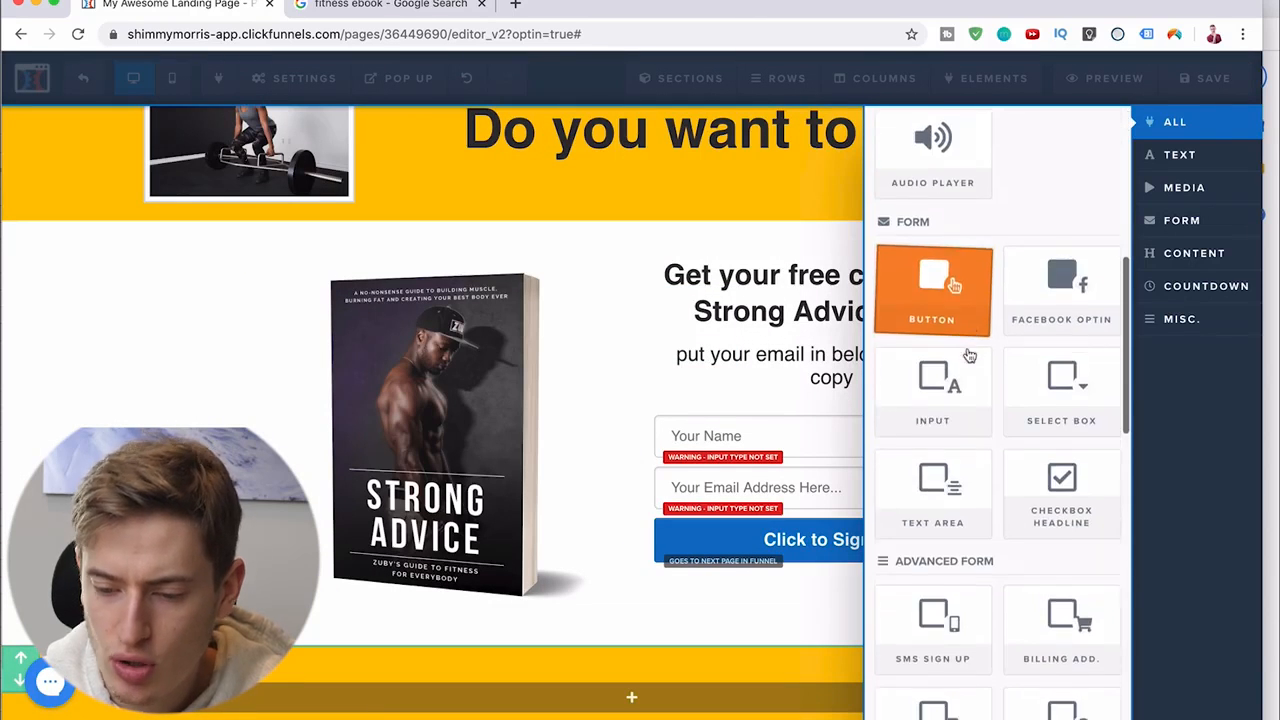
pyautogui.scroll(-10, 968, 355)
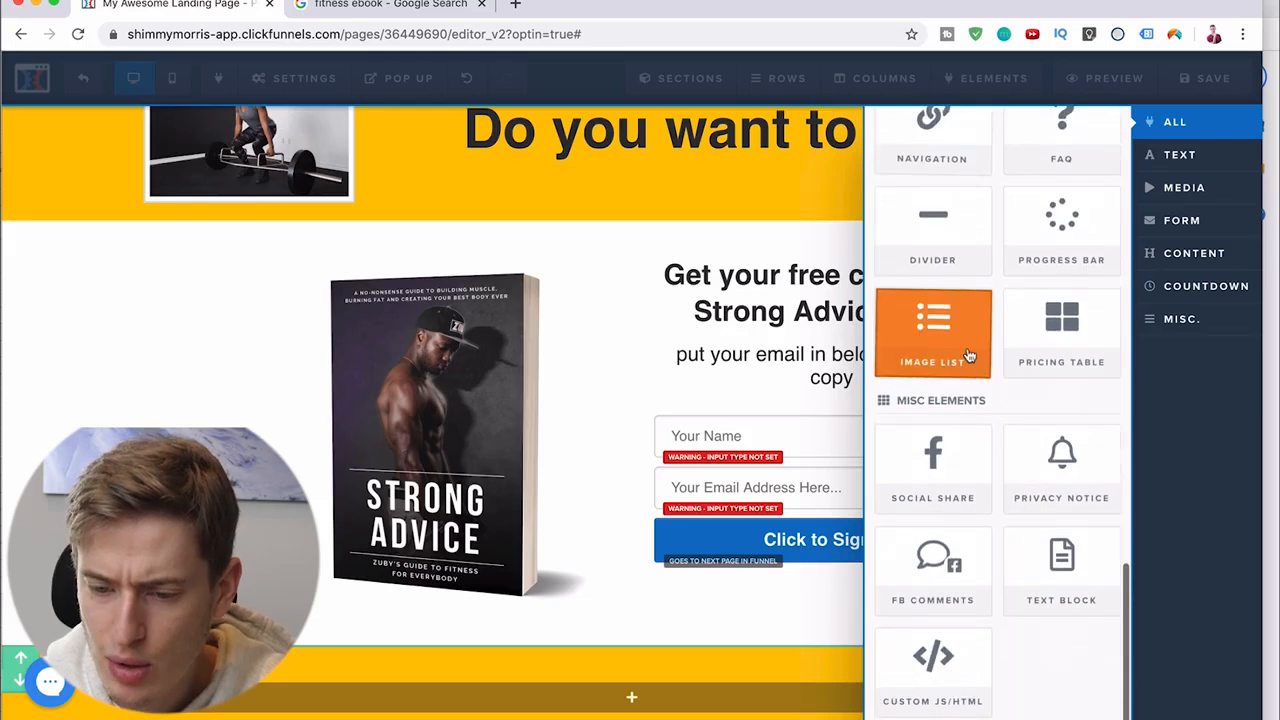
pyautogui.scroll(20, 968, 355)
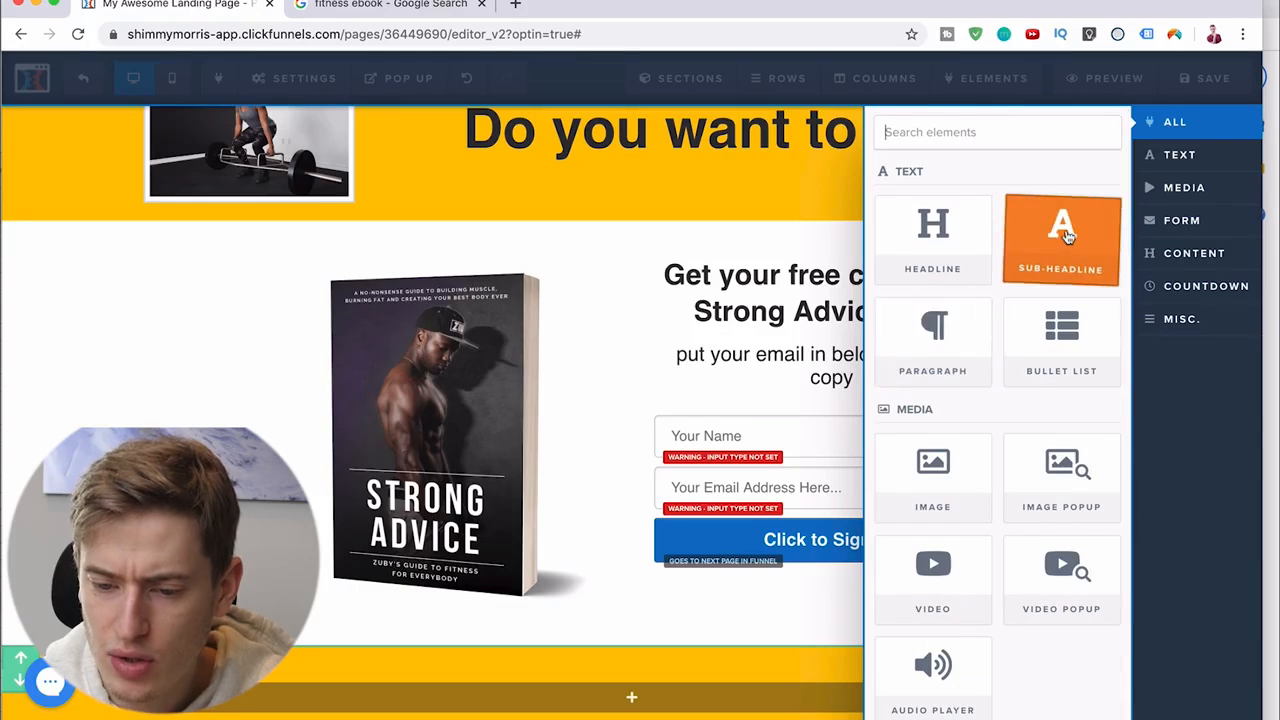
pyautogui.moveTo(955, 344); pyautogui.dragTo(632, 710)
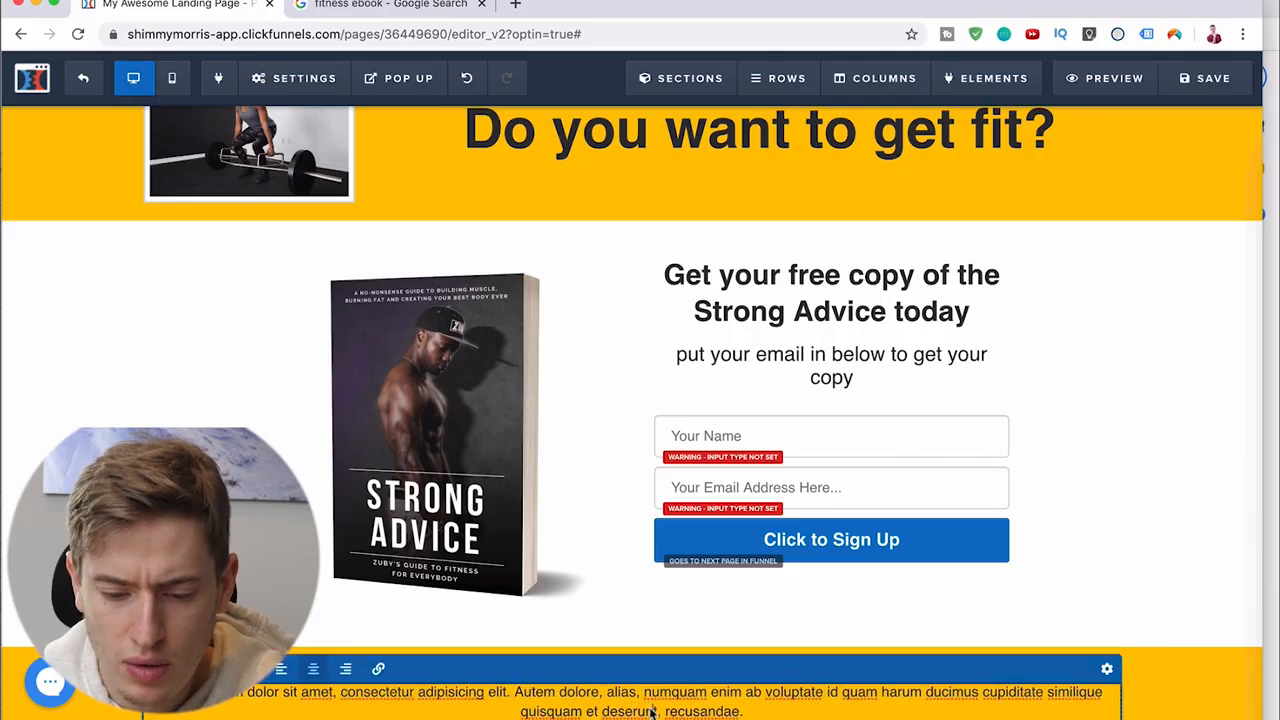
# Replace the footer paragraph's placeholder text with "Disclaimer:" and finish editing it
pyautogui.write('Discalime')
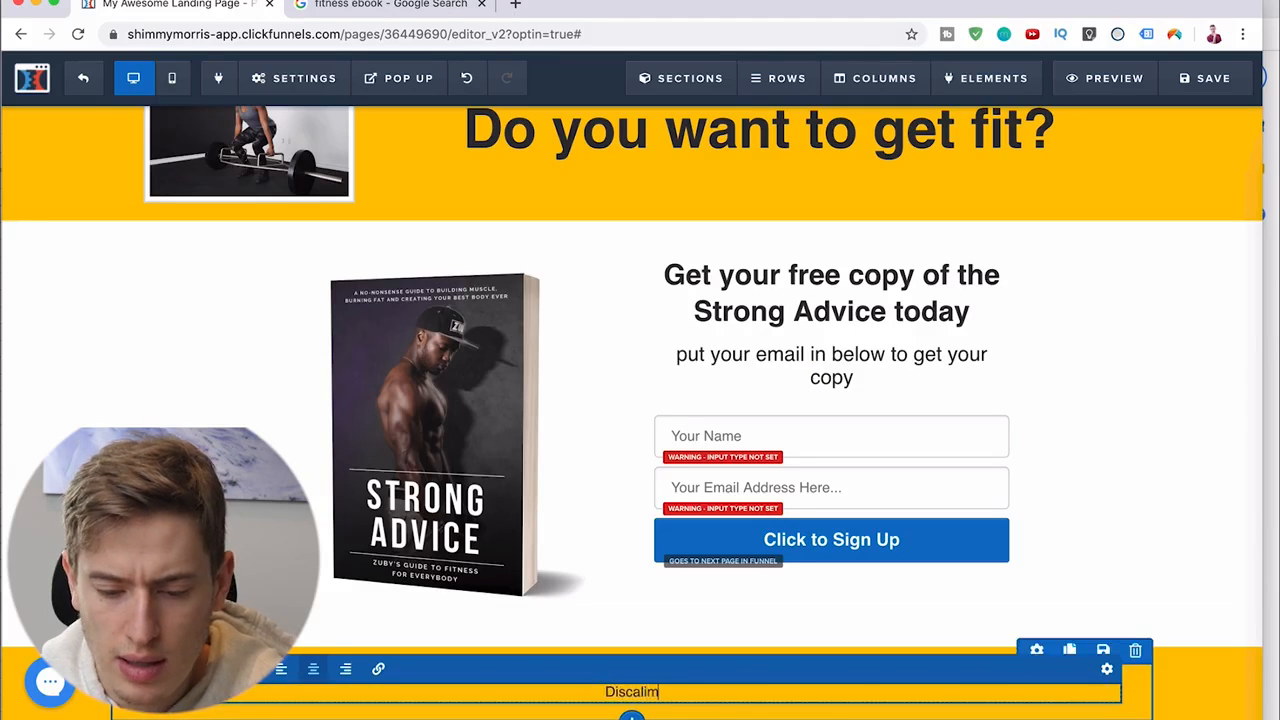
pyautogui.press('BackSpace')
pyautogui.press('BackSpace')
pyautogui.press('BackSpace')
pyautogui.press('BackSpace')
pyautogui.press('BackSpace')
pyautogui.write('la')
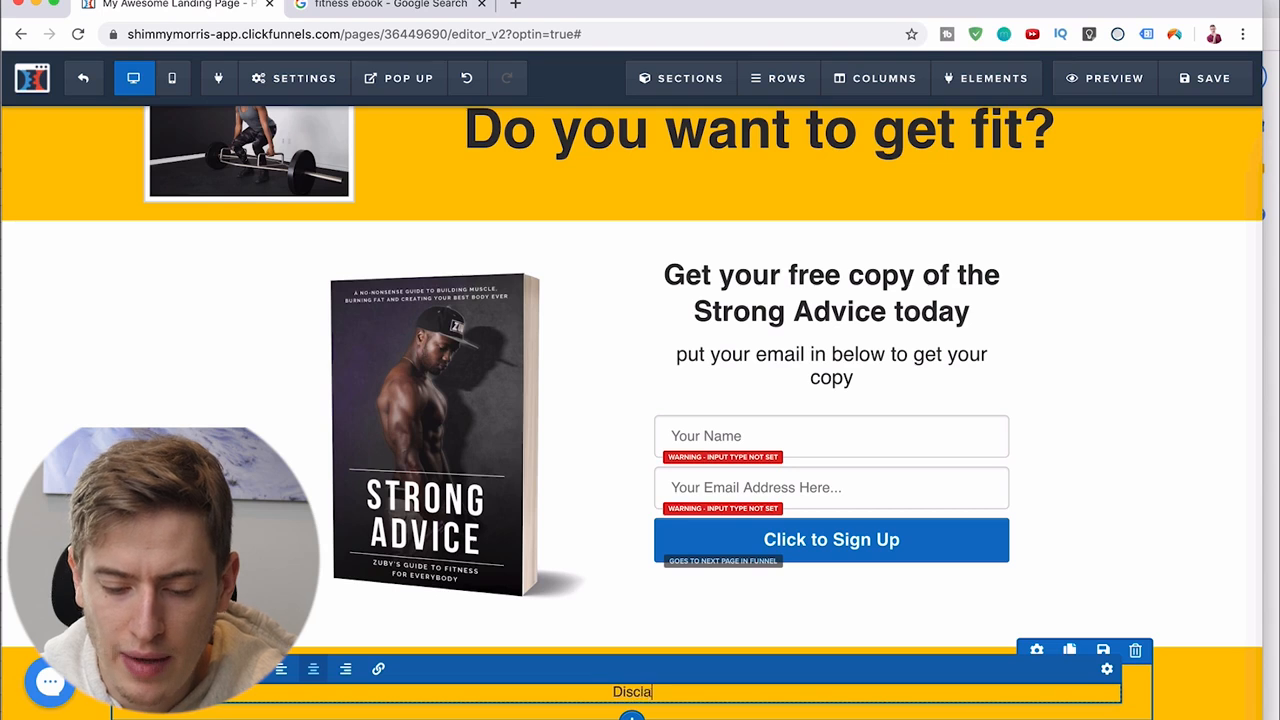
pyautogui.write('imer:')
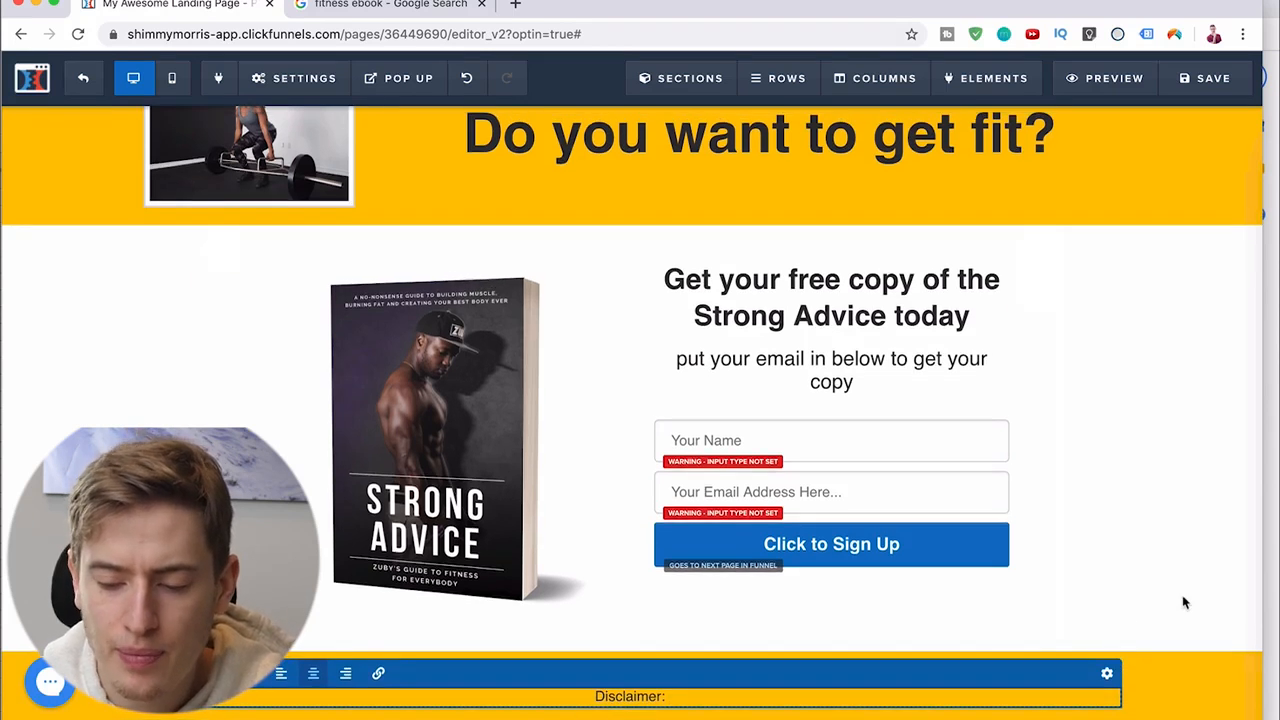
pyautogui.click(1183, 601)
pyautogui.scroll(1, 1184, 602)
pyautogui.scroll(-1, 1184, 602)
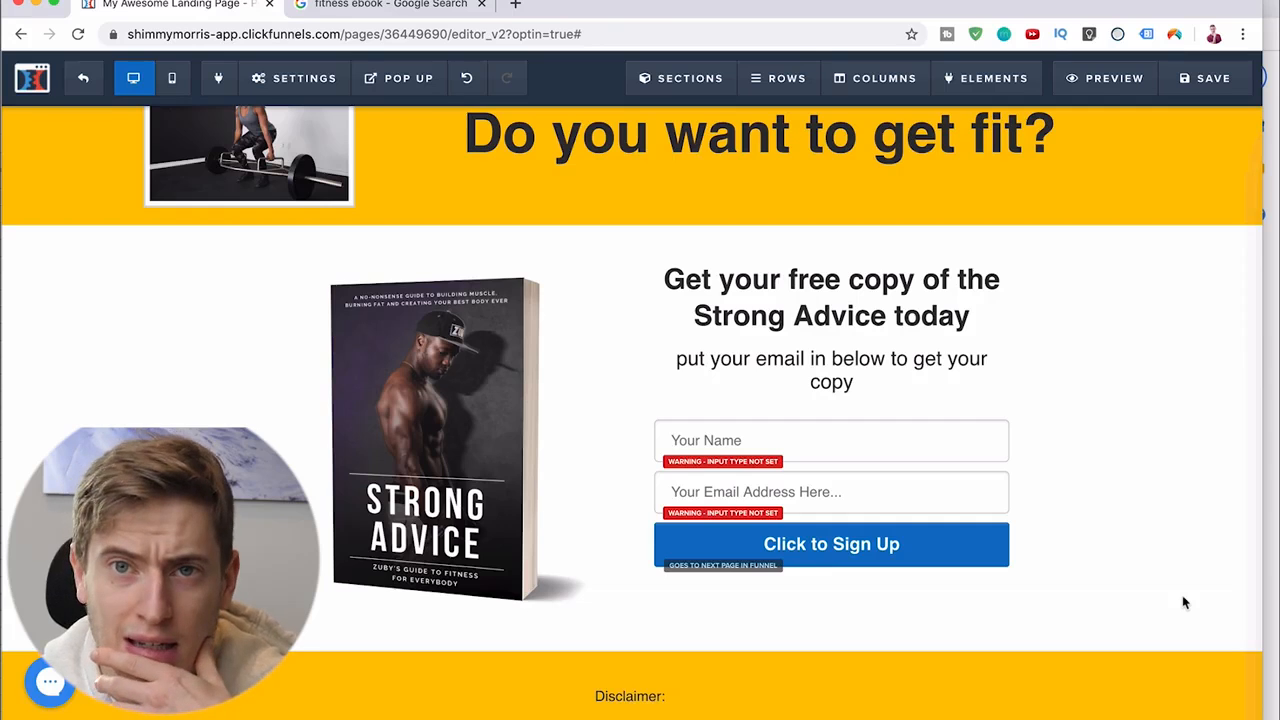
pyautogui.scroll(1, 1183, 602)
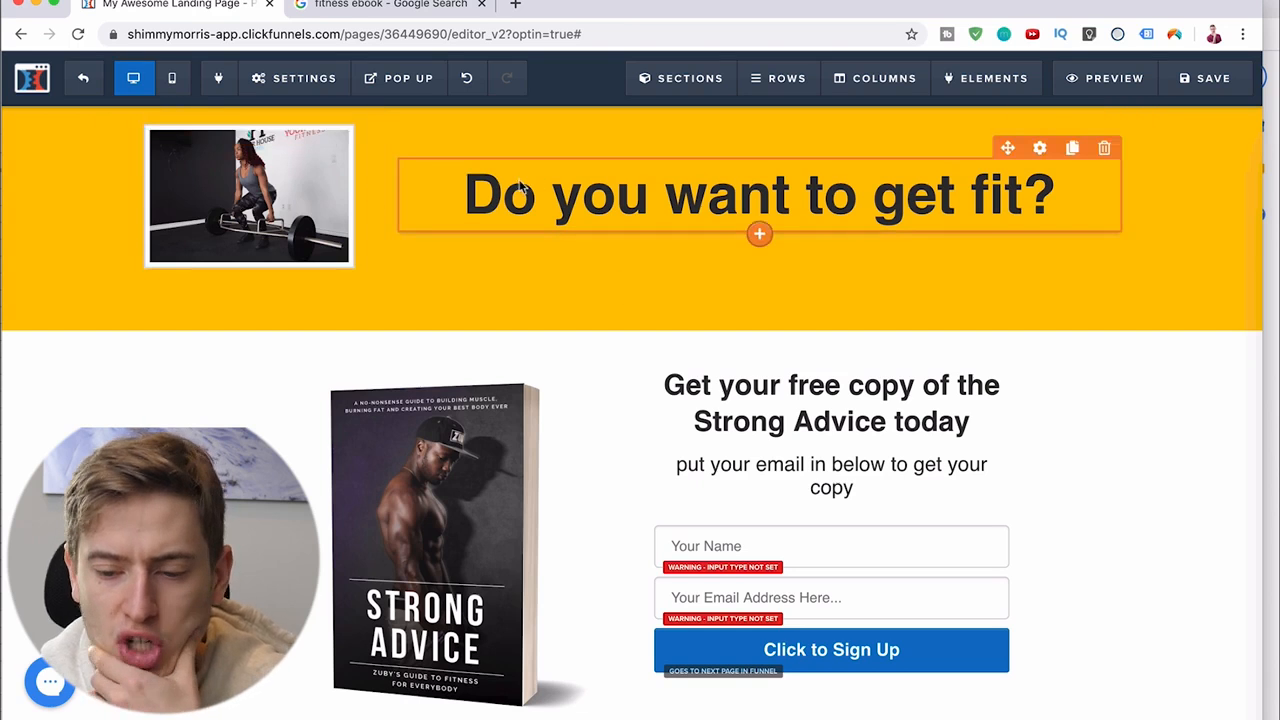
pyautogui.scroll(-2, 560, 366)
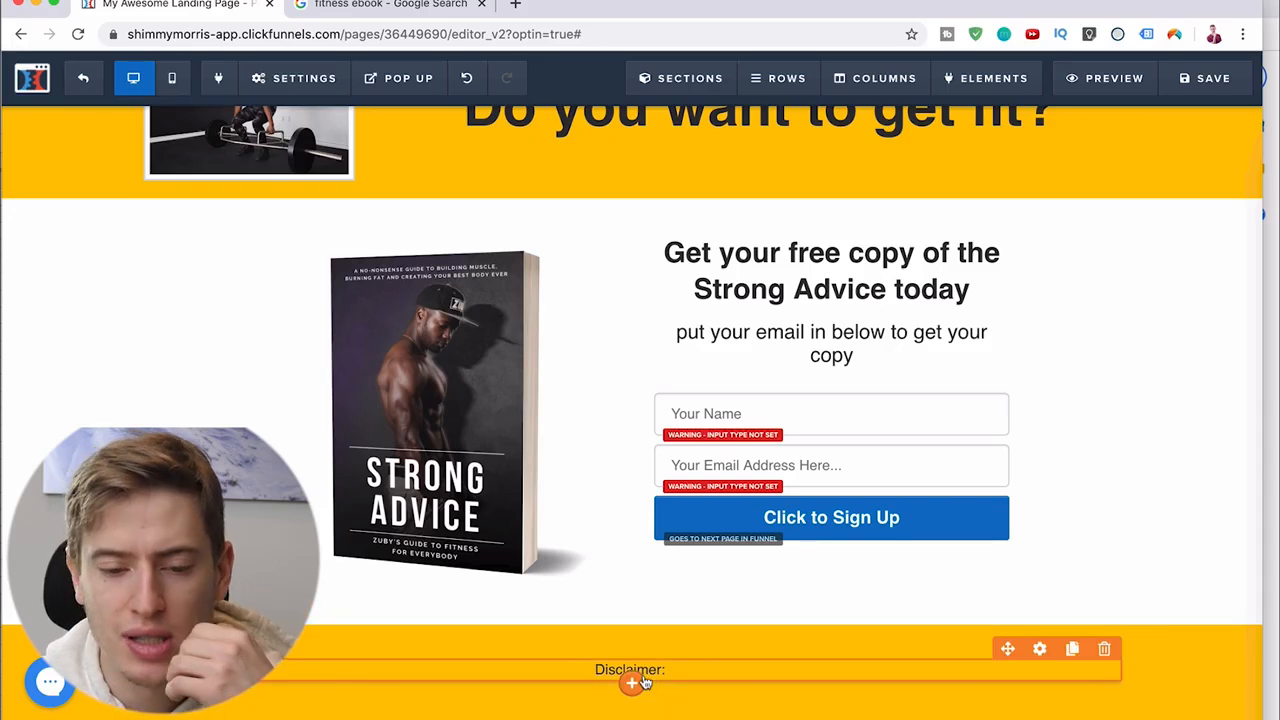
pyautogui.scroll(2, 645, 682)
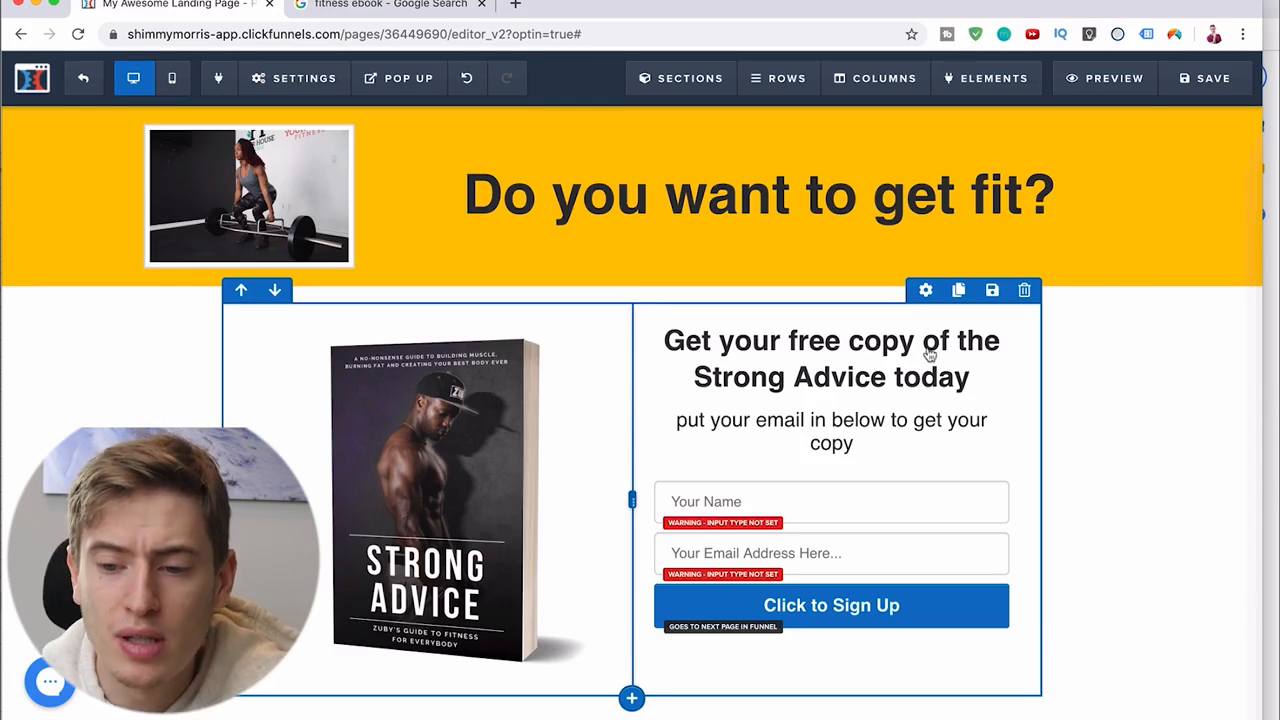
# Save the landing page with the SEO title "youtueb test", and return to the funnel's steps overview
pyautogui.click(1216, 80)
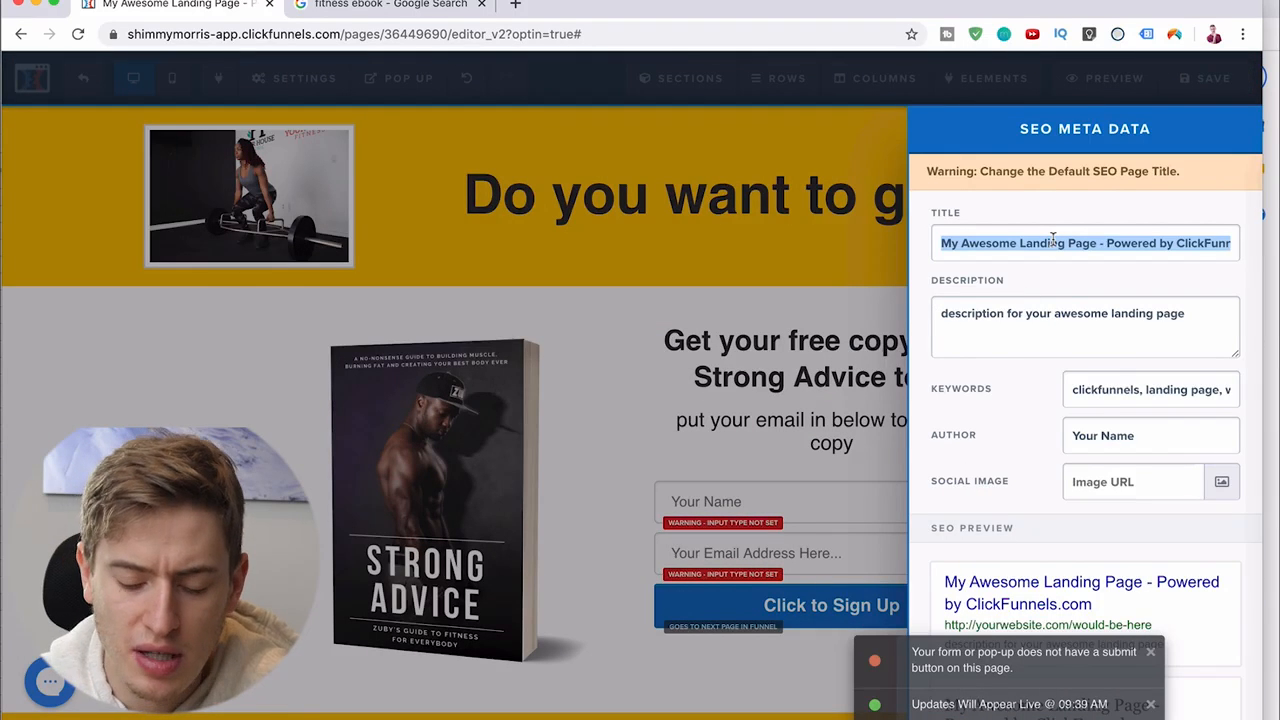
pyautogui.write('youtueb test')
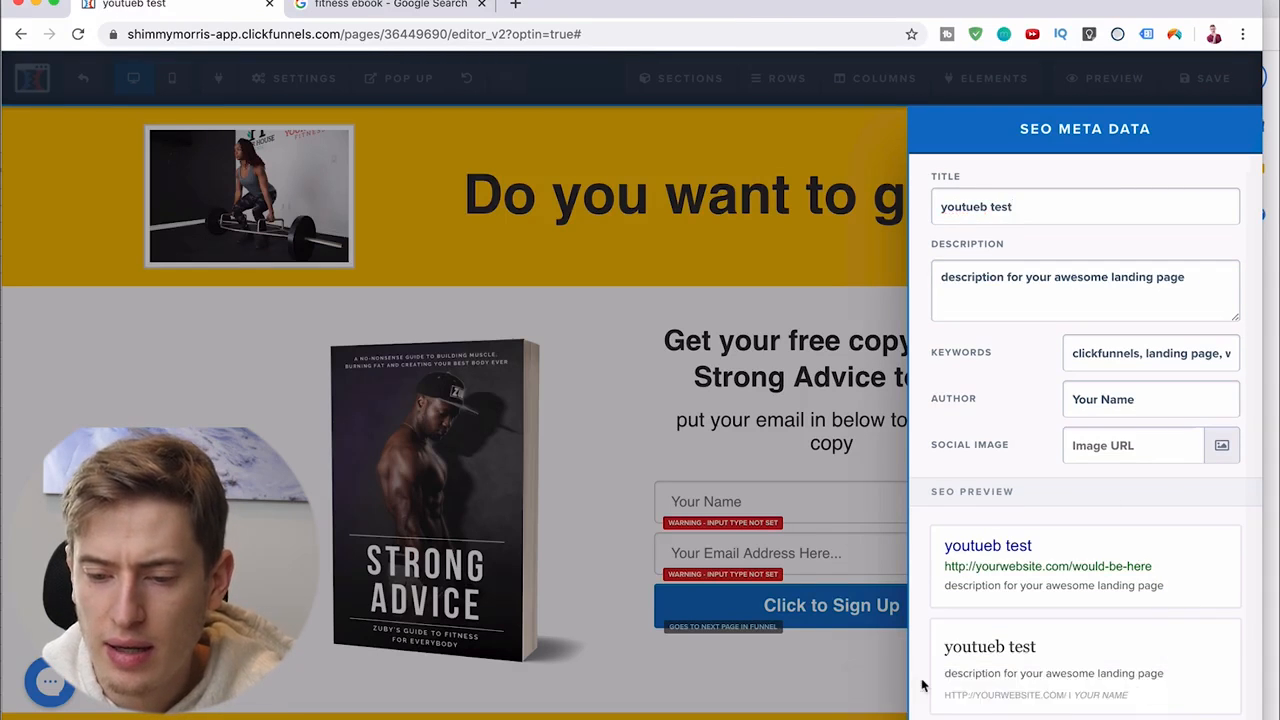
pyautogui.click(855, 708)
pyautogui.click(1226, 78)
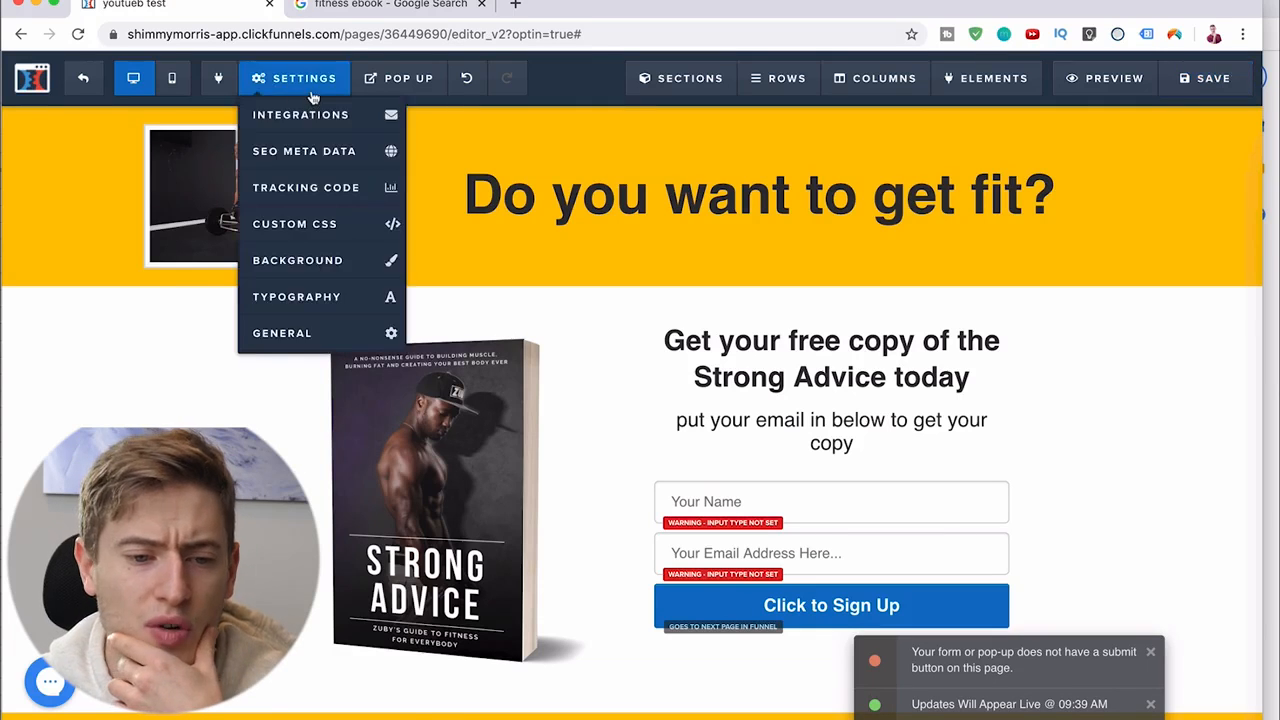
pyautogui.click(85, 92)
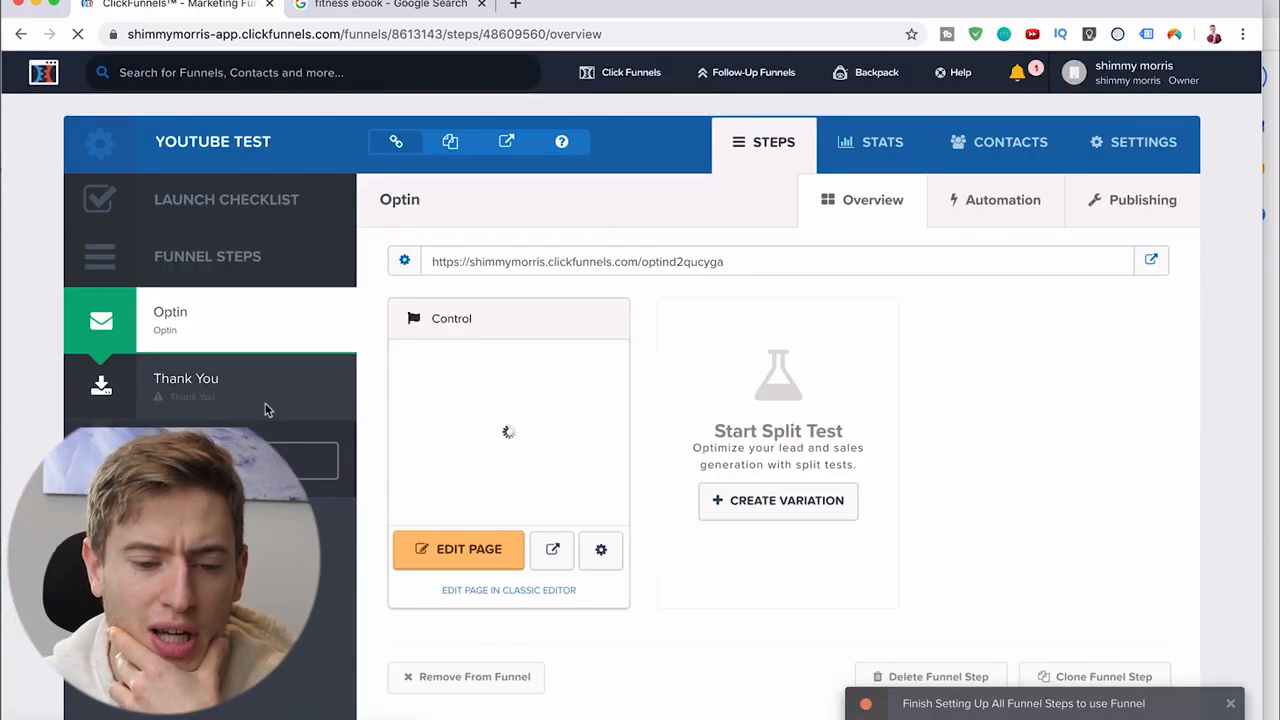
# Open the Thank You step, examine the available thank you page templates, and return to the Optin step
pyautogui.click(257, 392)
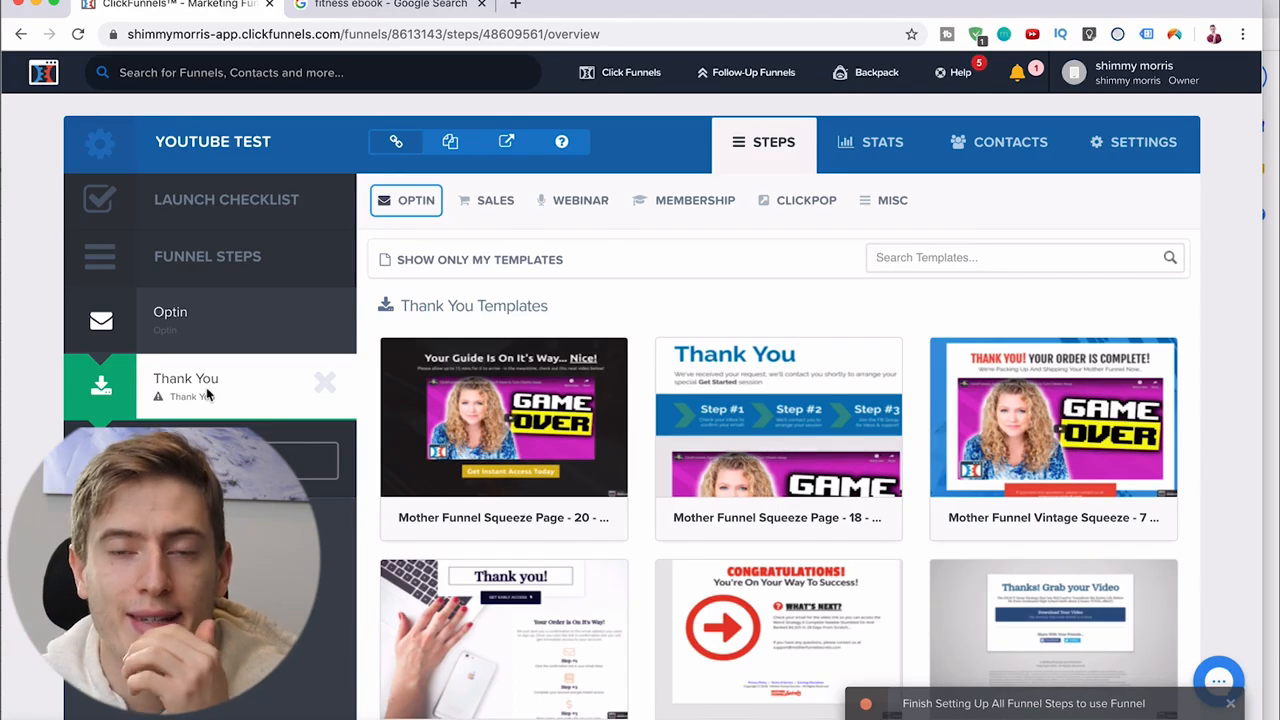
pyautogui.scroll(-15, 615, 555)
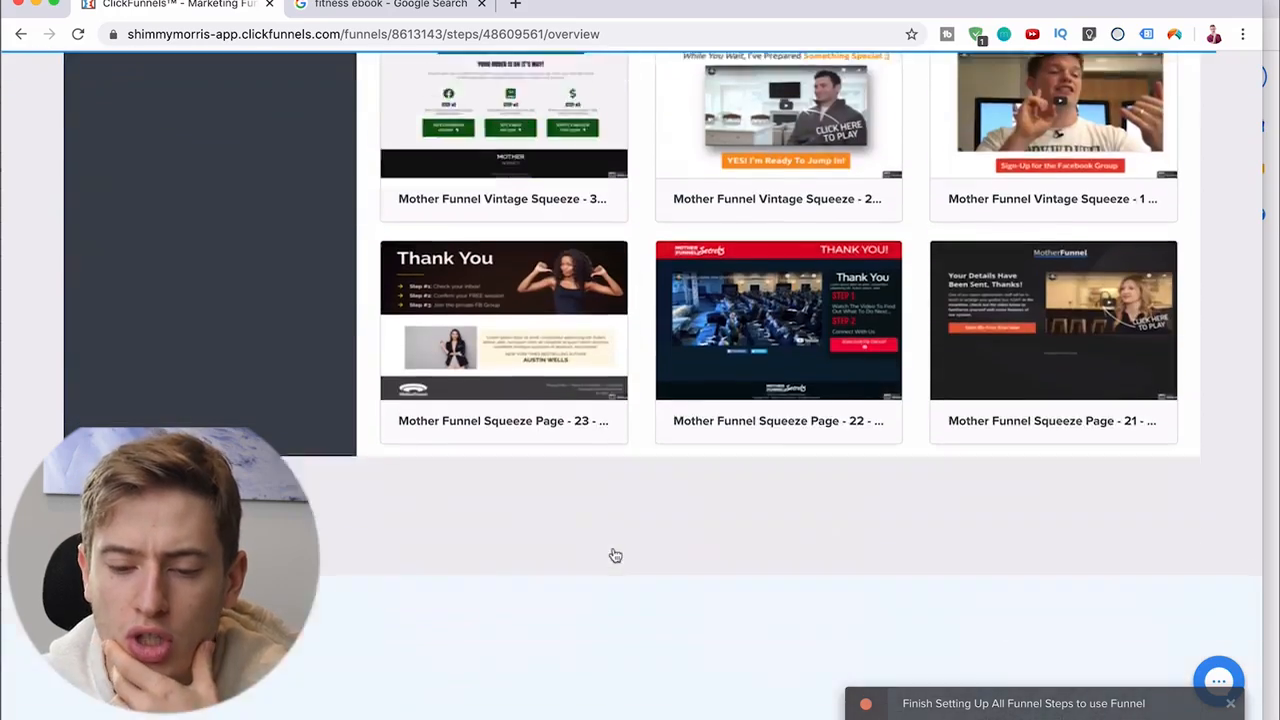
pyautogui.scroll(7, 615, 555)
pyautogui.scroll(7, 615, 552)
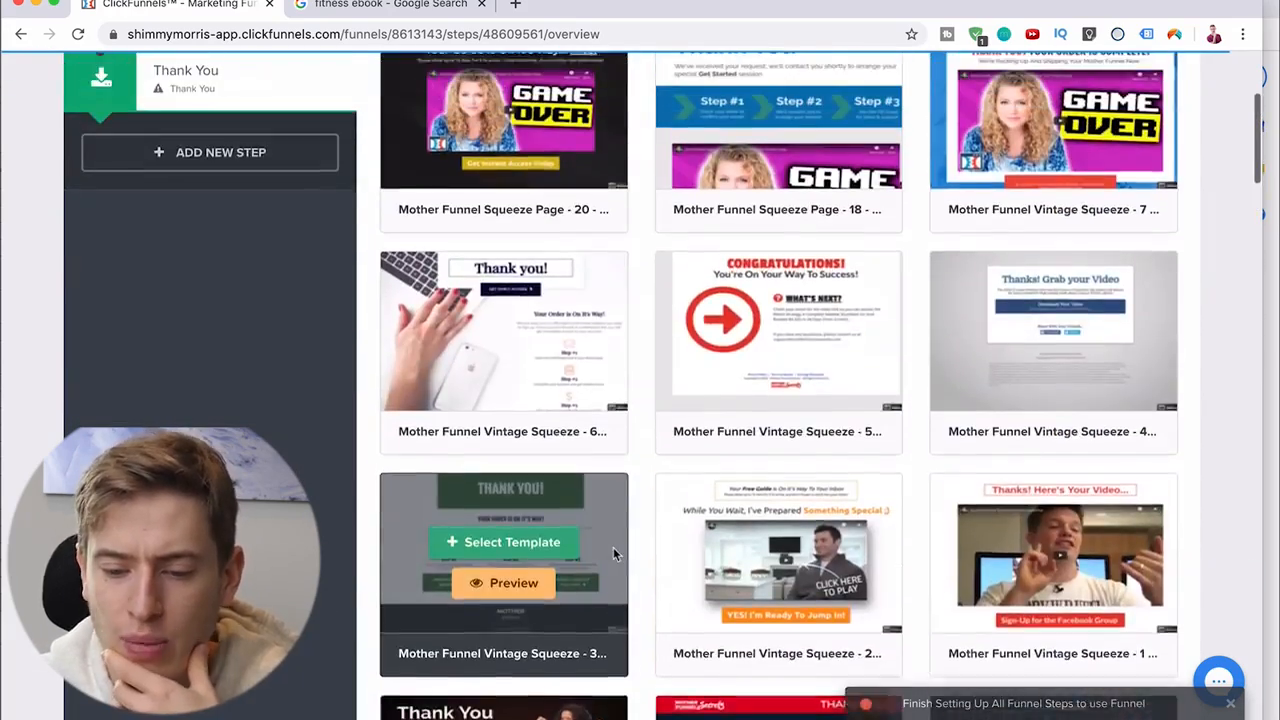
pyautogui.scroll(-10, 745, 400)
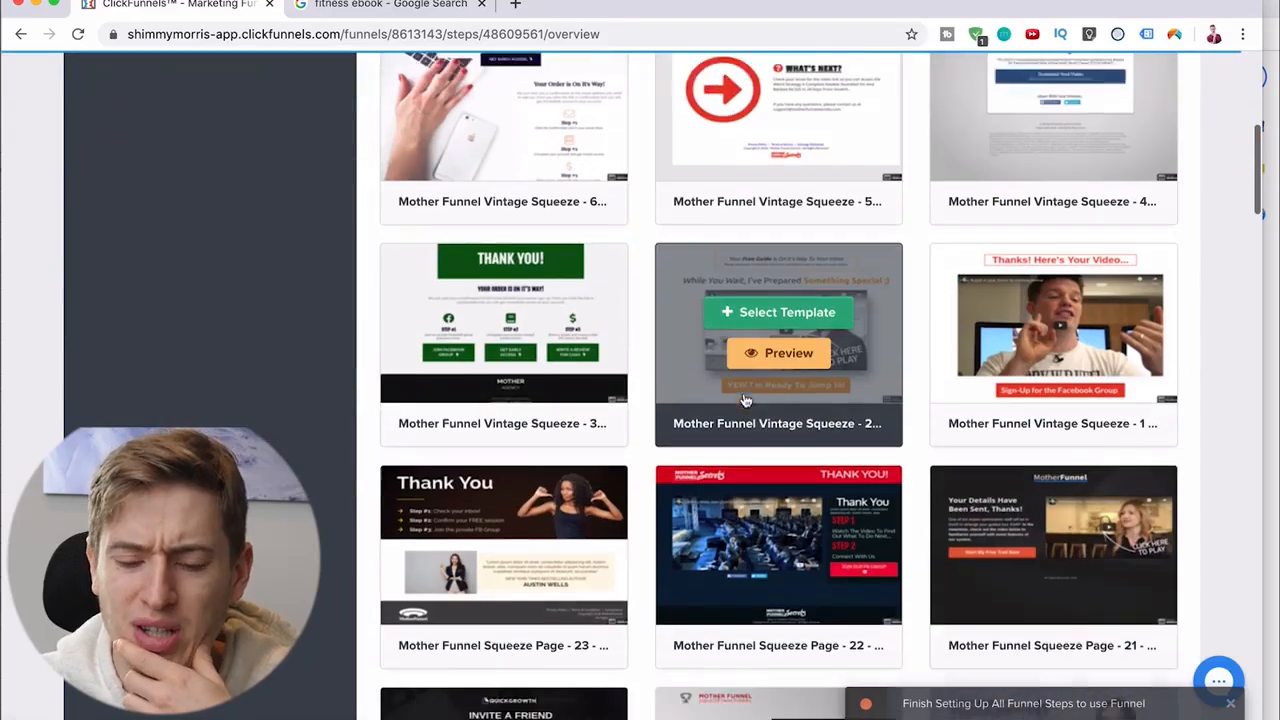
pyautogui.scroll(-3, 745, 400)
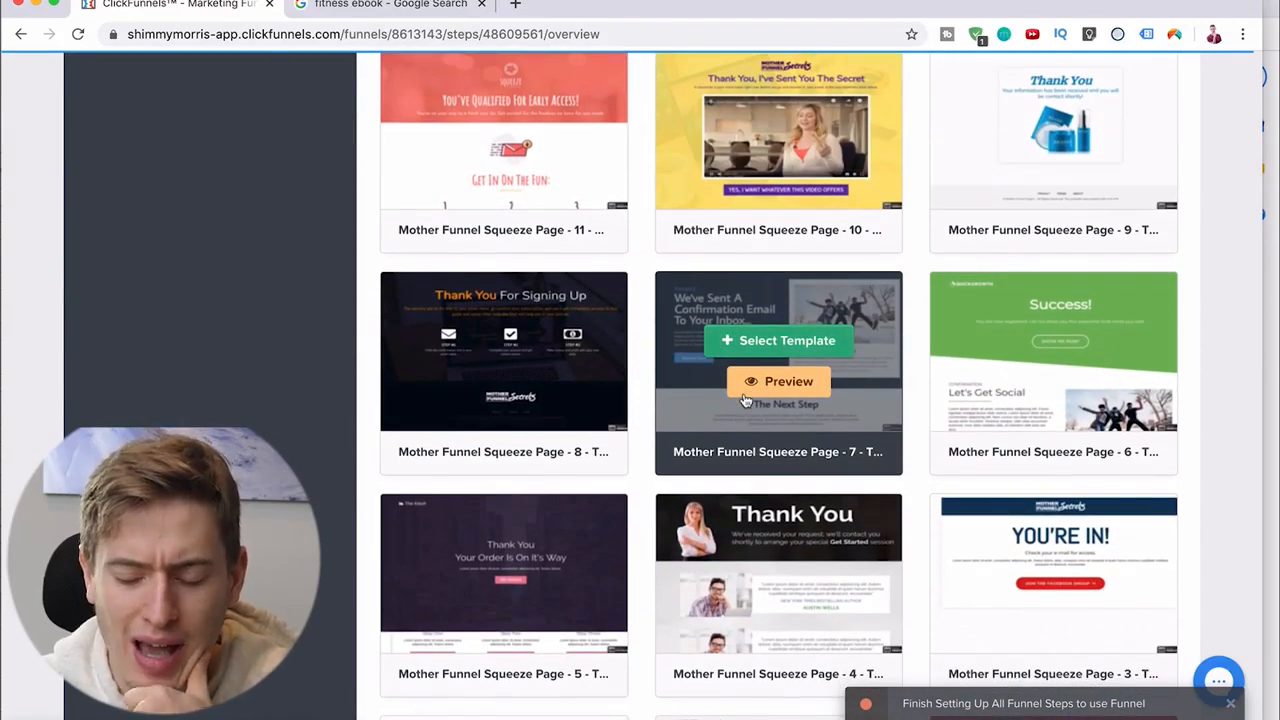
pyautogui.scroll(-5, 745, 400)
pyautogui.scroll(15, 745, 400)
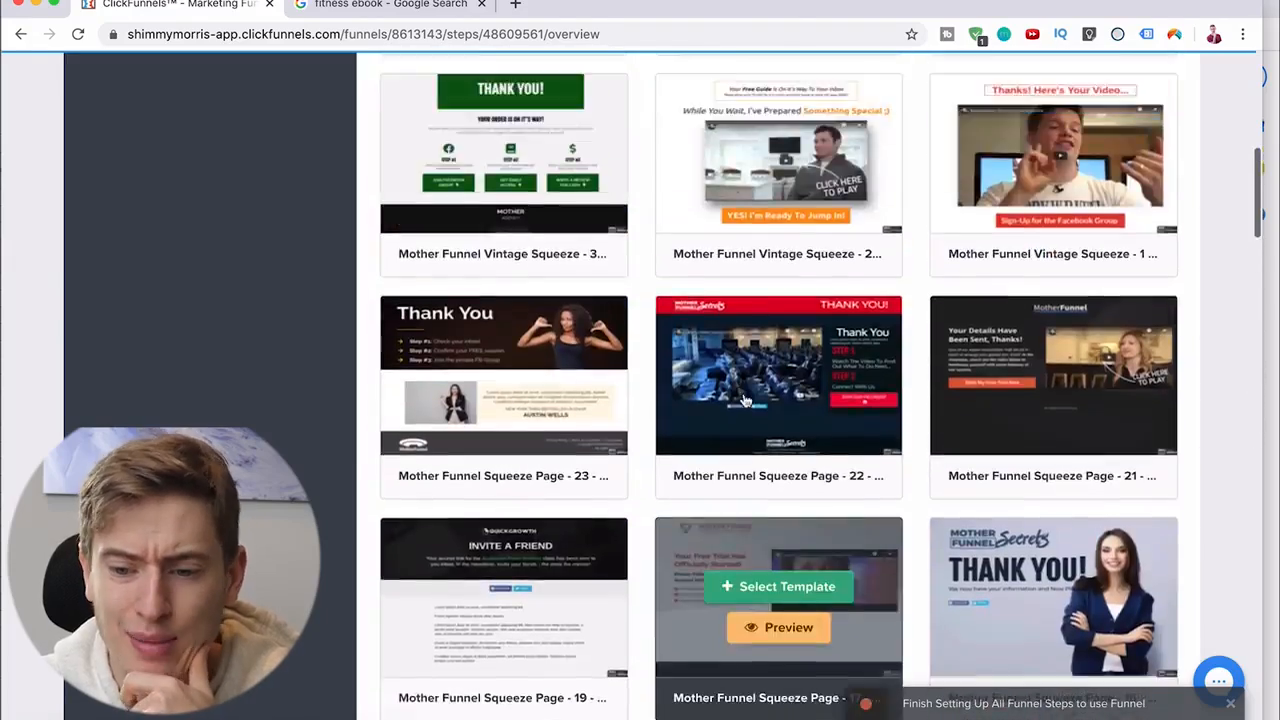
pyautogui.scroll(10, 745, 400)
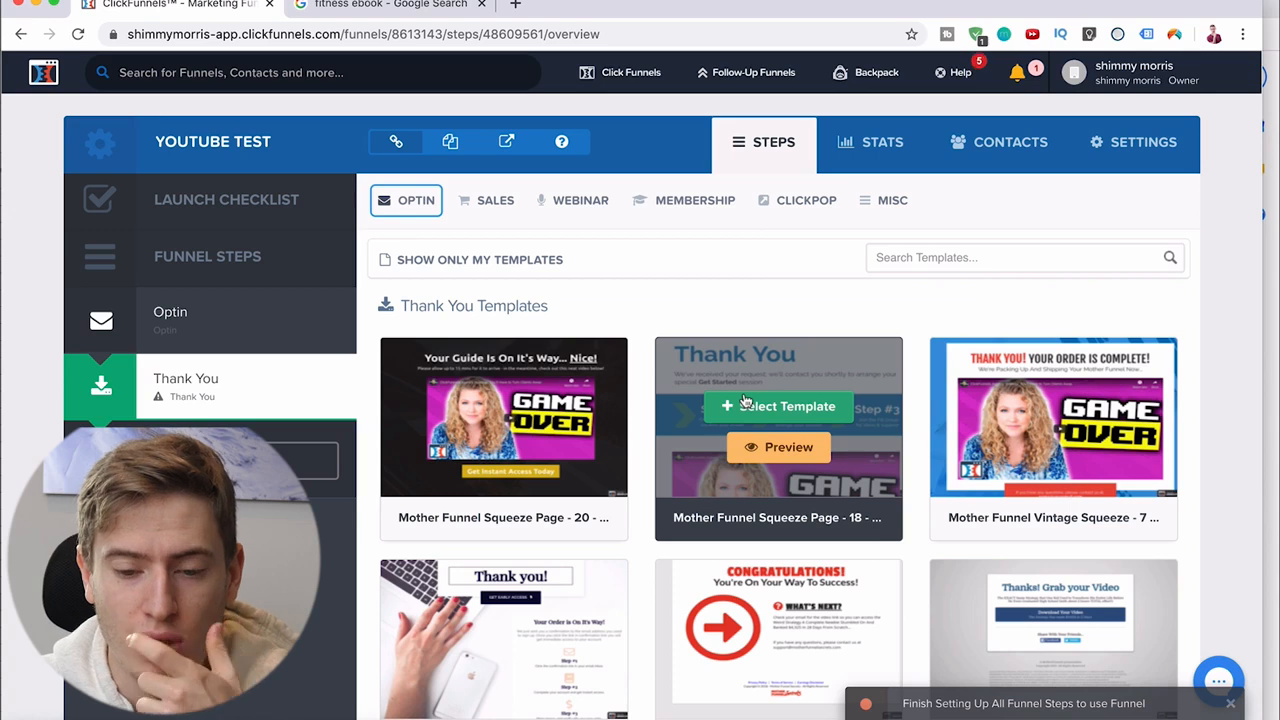
pyautogui.click(268, 341)
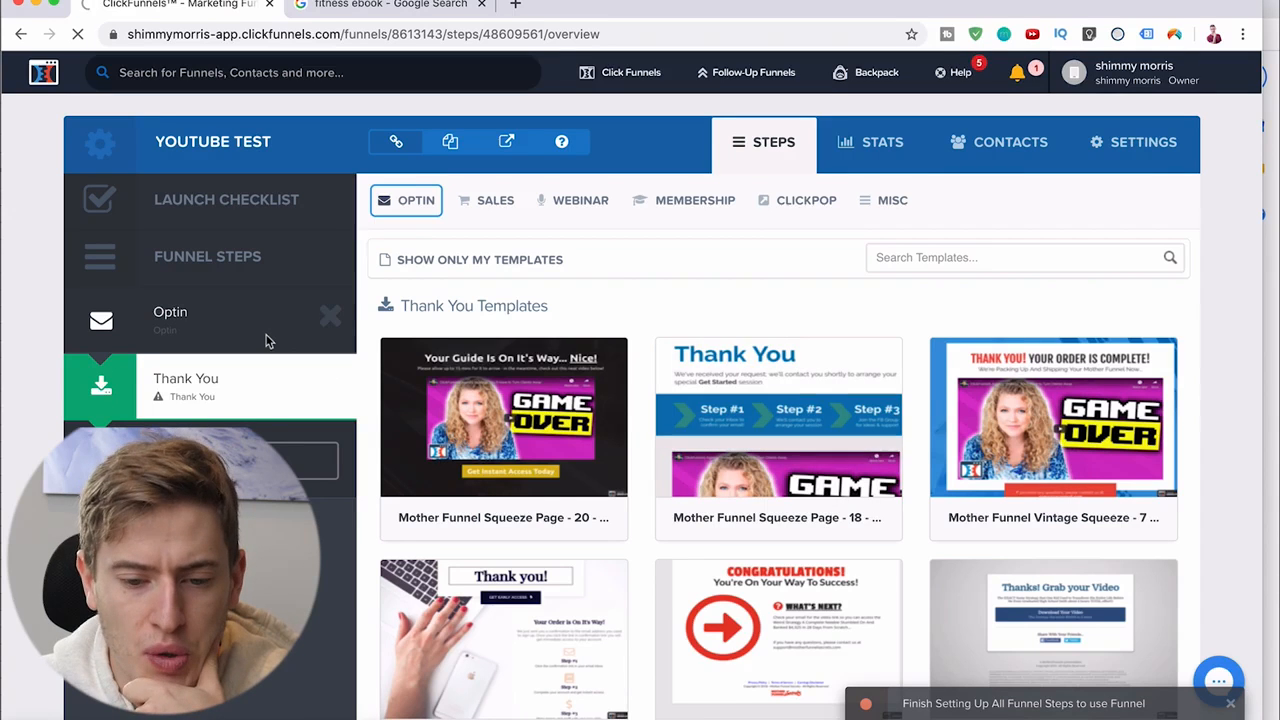